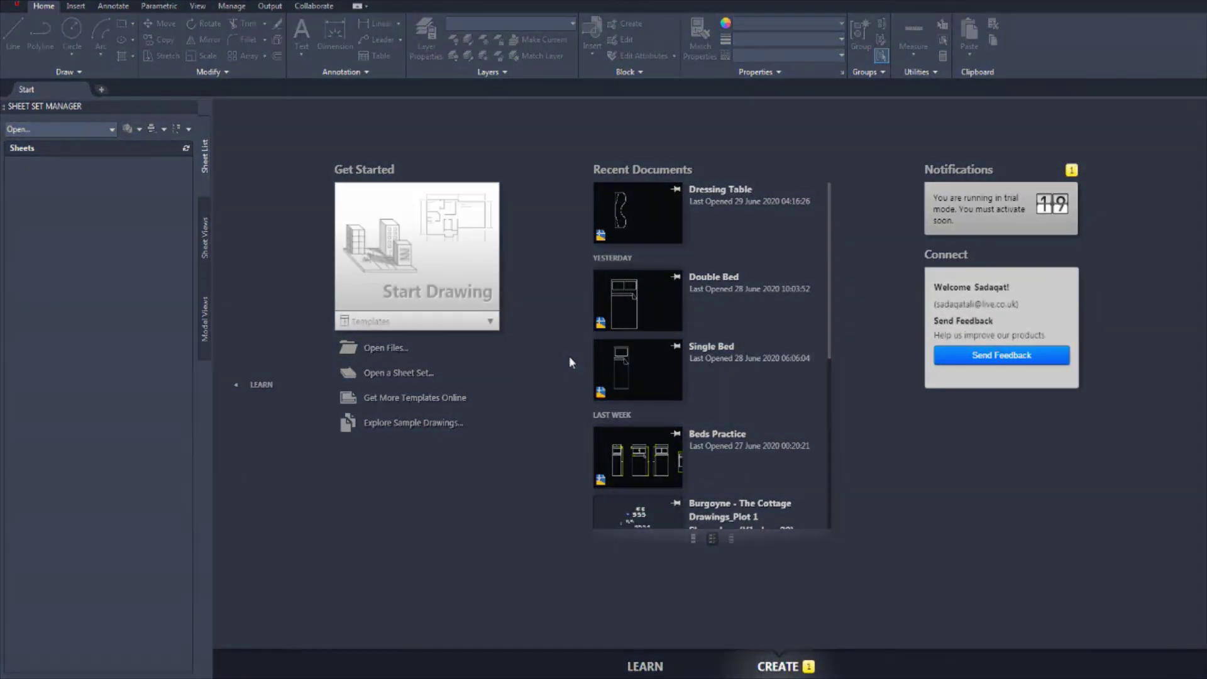
# Start a new drawing from the Architectural Metric.dwt sheet set template and switch it to model space
pyautogui.click(423, 322)
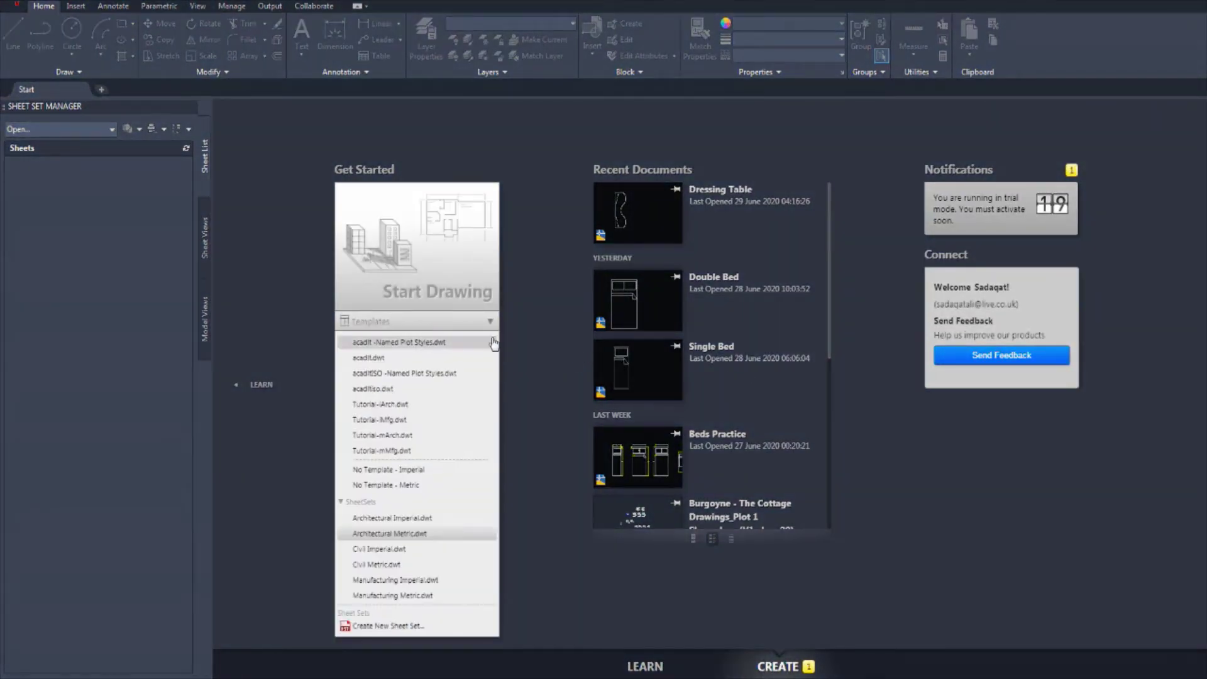
pyautogui.click(428, 539)
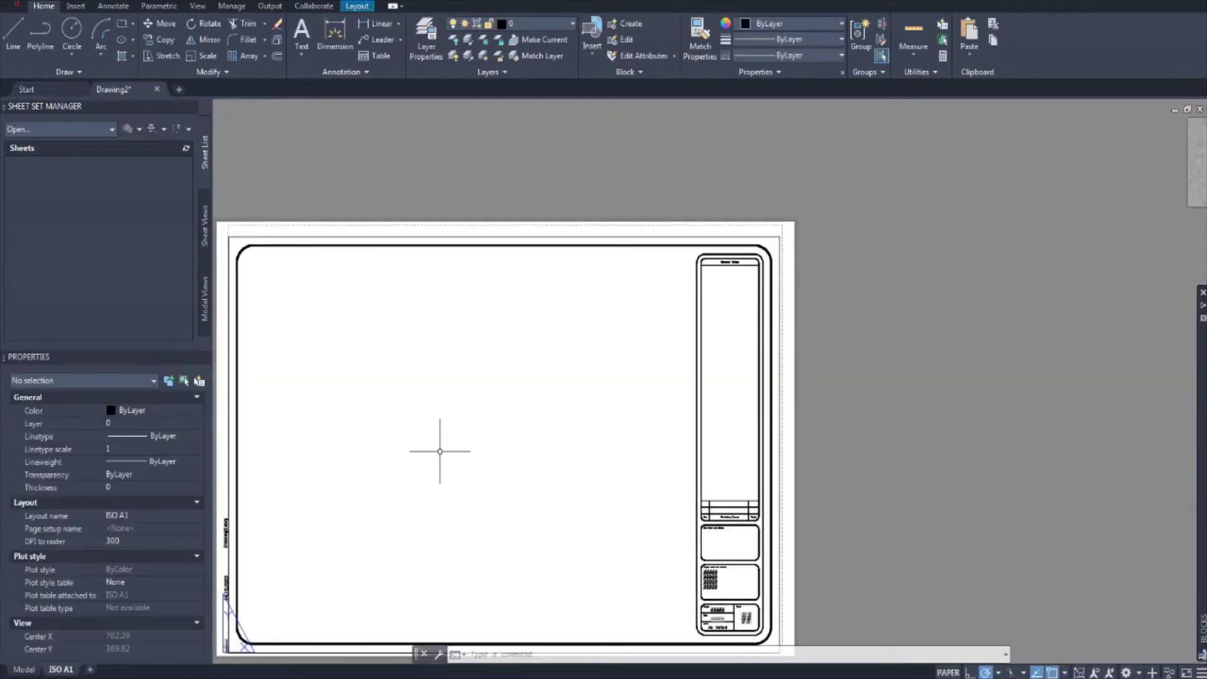
pyautogui.click(26, 669)
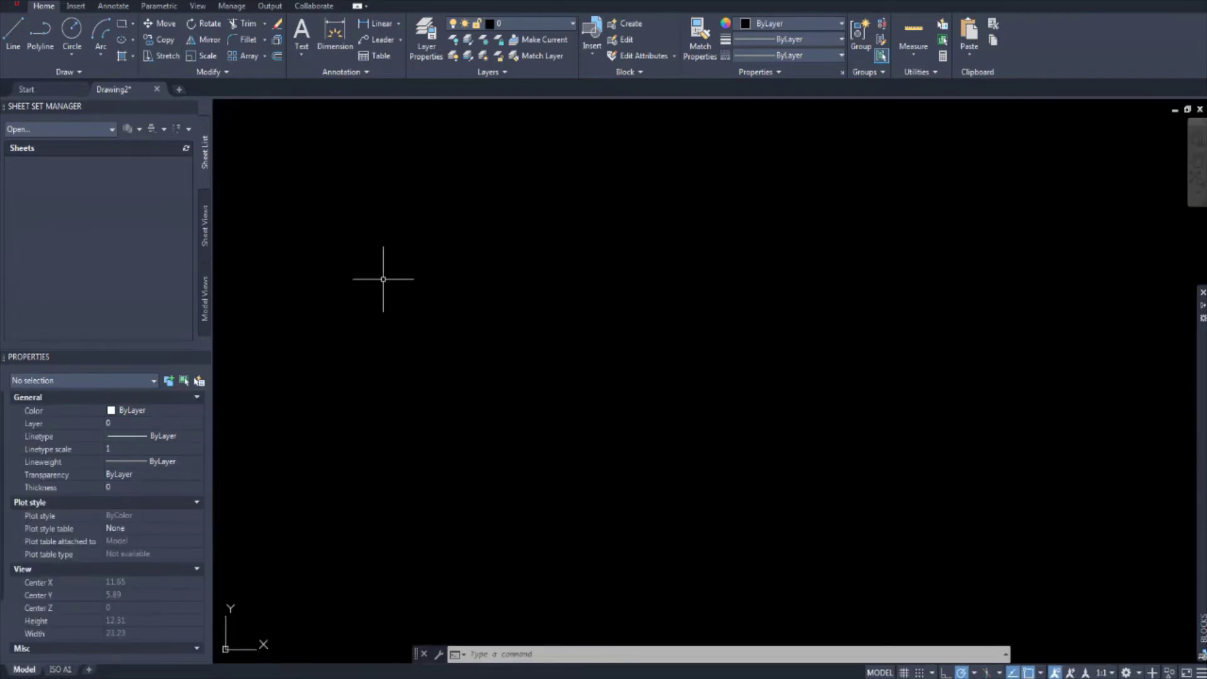
pyautogui.click(14, 44)
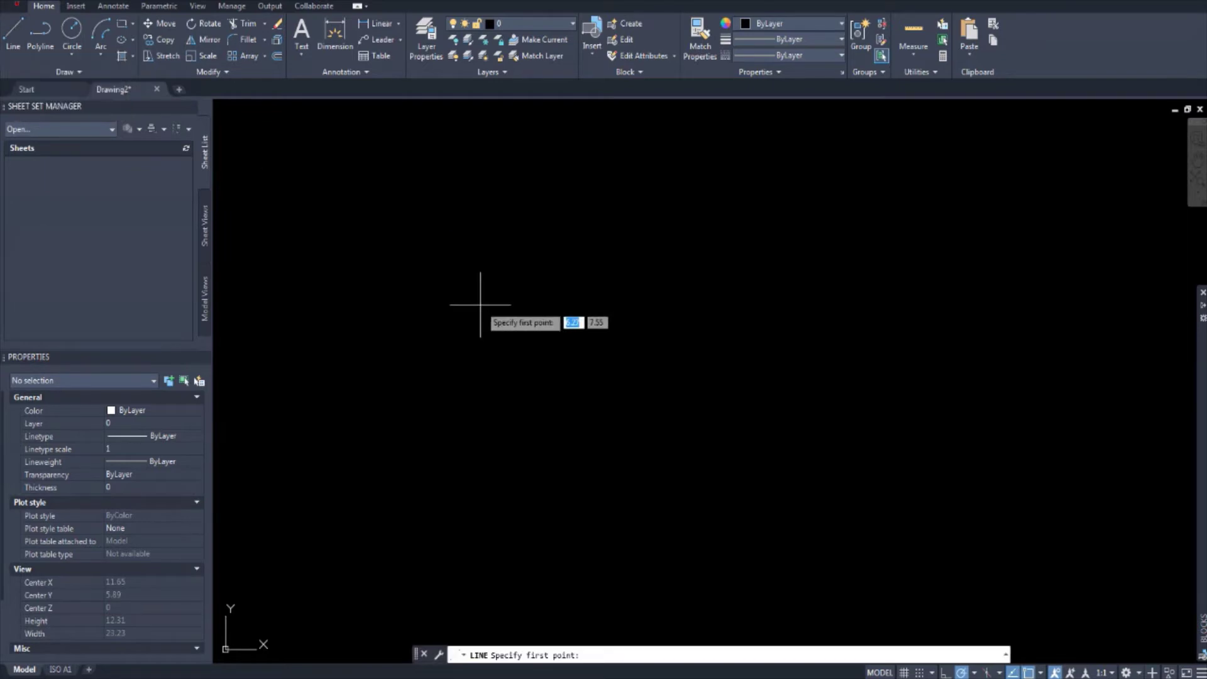
pyautogui.moveTo(480, 281)
pyautogui.mouseDown(button='middle')
pyautogui.moveTo(493, 288)
pyautogui.moveTo(522, 273)
pyautogui.mouseUp(button='middle')
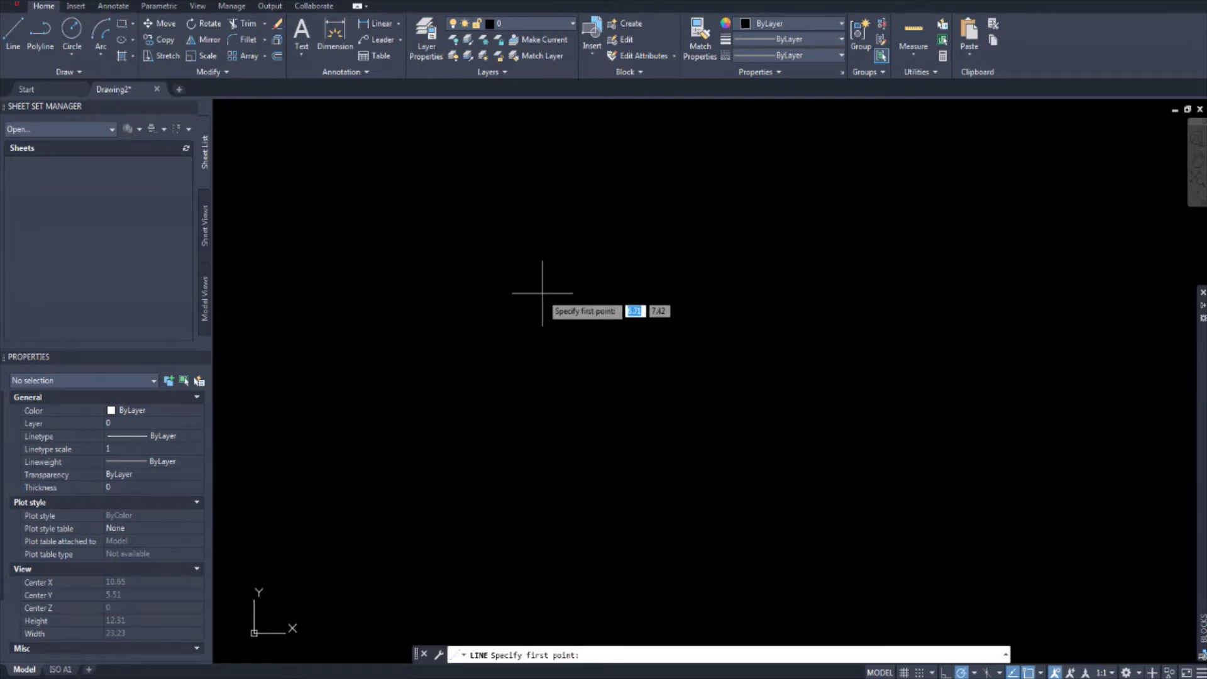
pyautogui.click(478, 271)
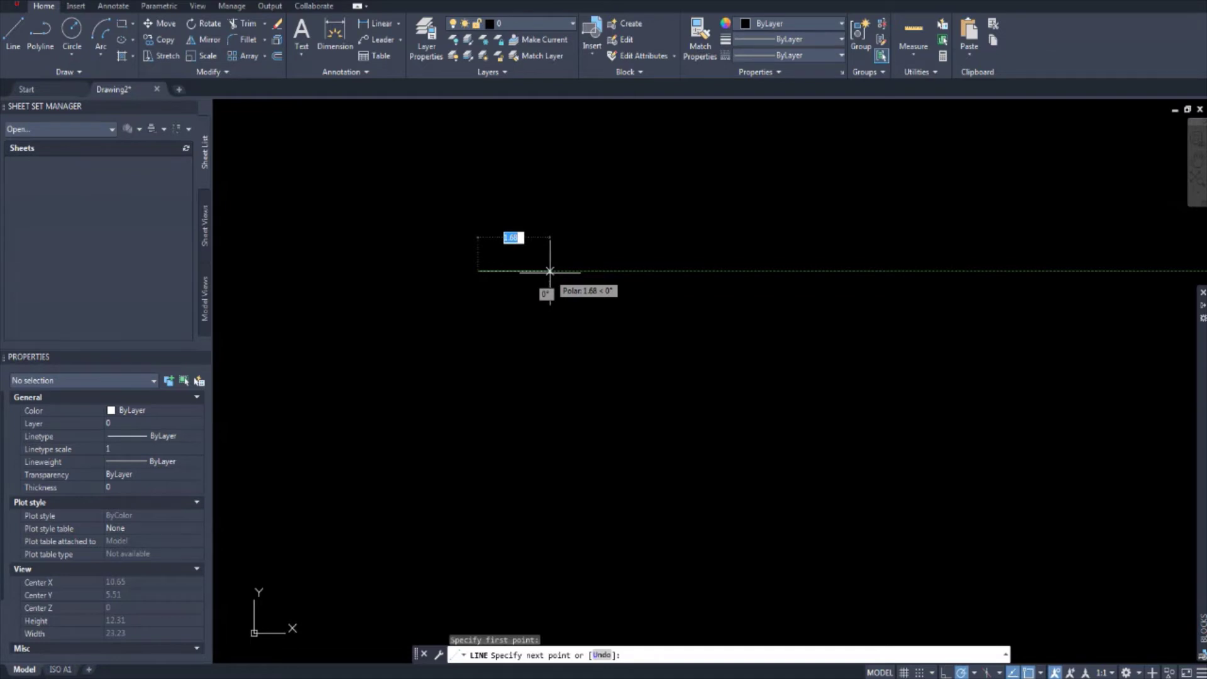
pyautogui.press('Escape')
# Draw a horizontal line 600 long in open space as the top edge of a rectangle
pyautogui.scroll(-10, 550, 271)
pyautogui.moveTo(562, 263); pyautogui.dragTo(394, 377, button='middle')
pyautogui.scroll(-4, 394, 378)
pyautogui.press('space')
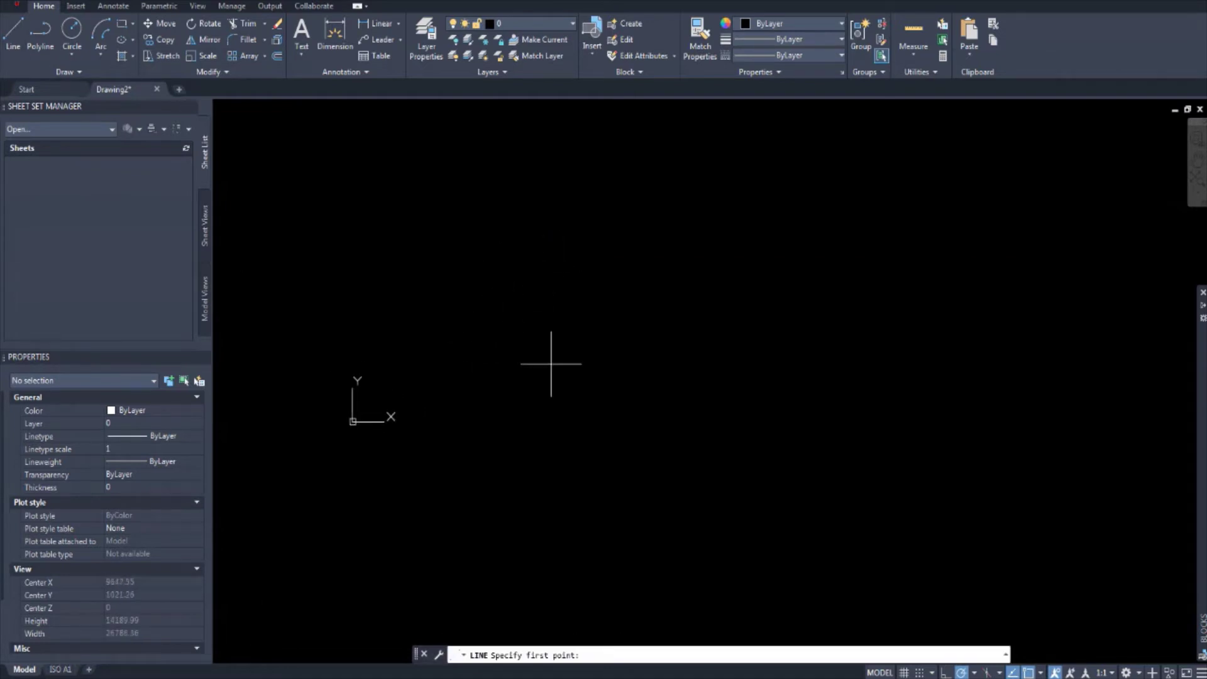
pyautogui.moveTo(520, 210); pyautogui.dragTo(488, 342, button='middle')
pyautogui.scroll(-2, 491, 288)
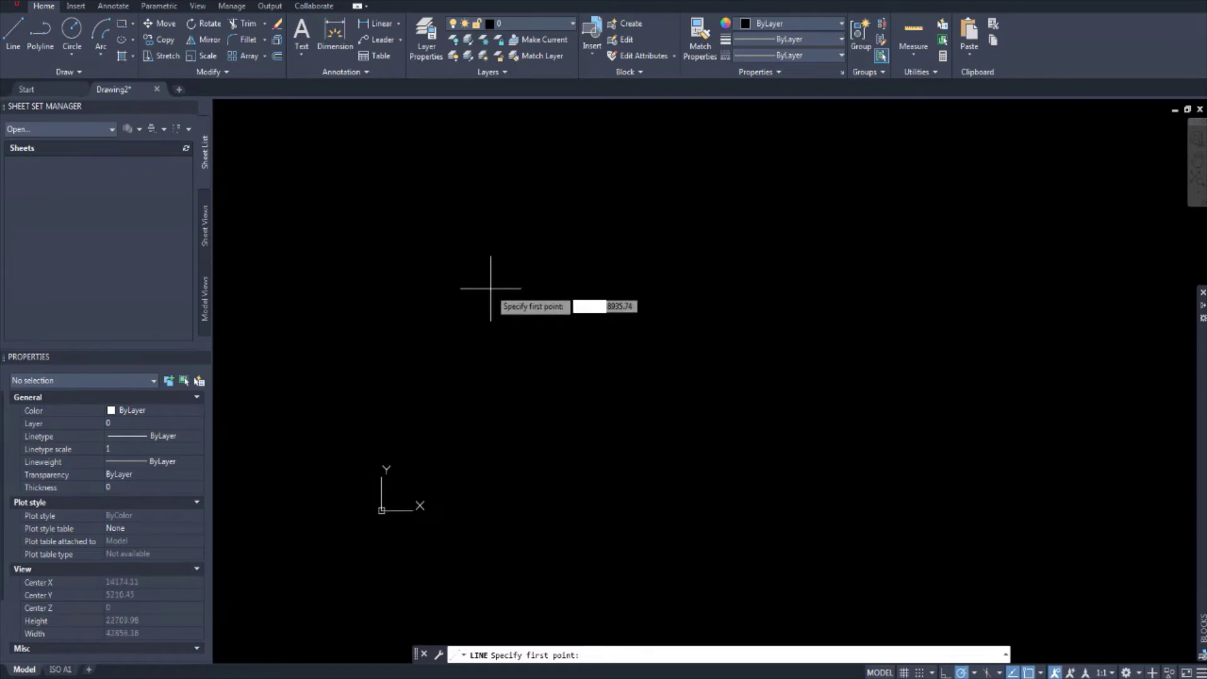
pyautogui.click(491, 287)
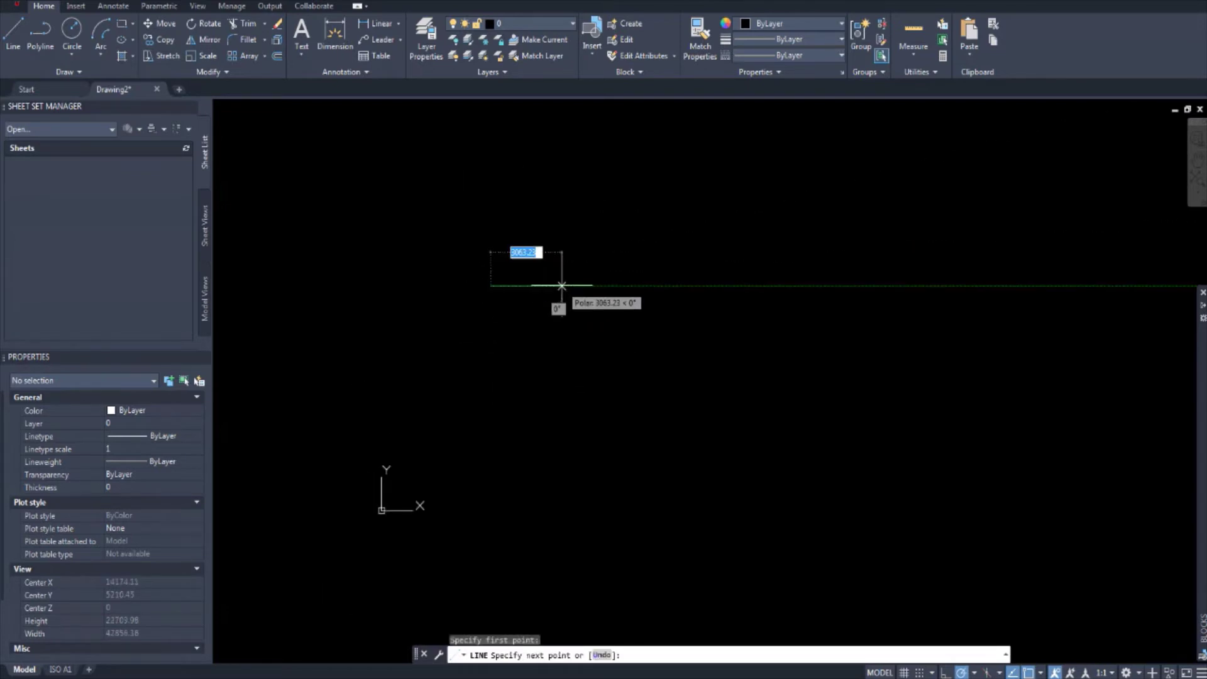
pyautogui.write('600')
pyautogui.press('Return')
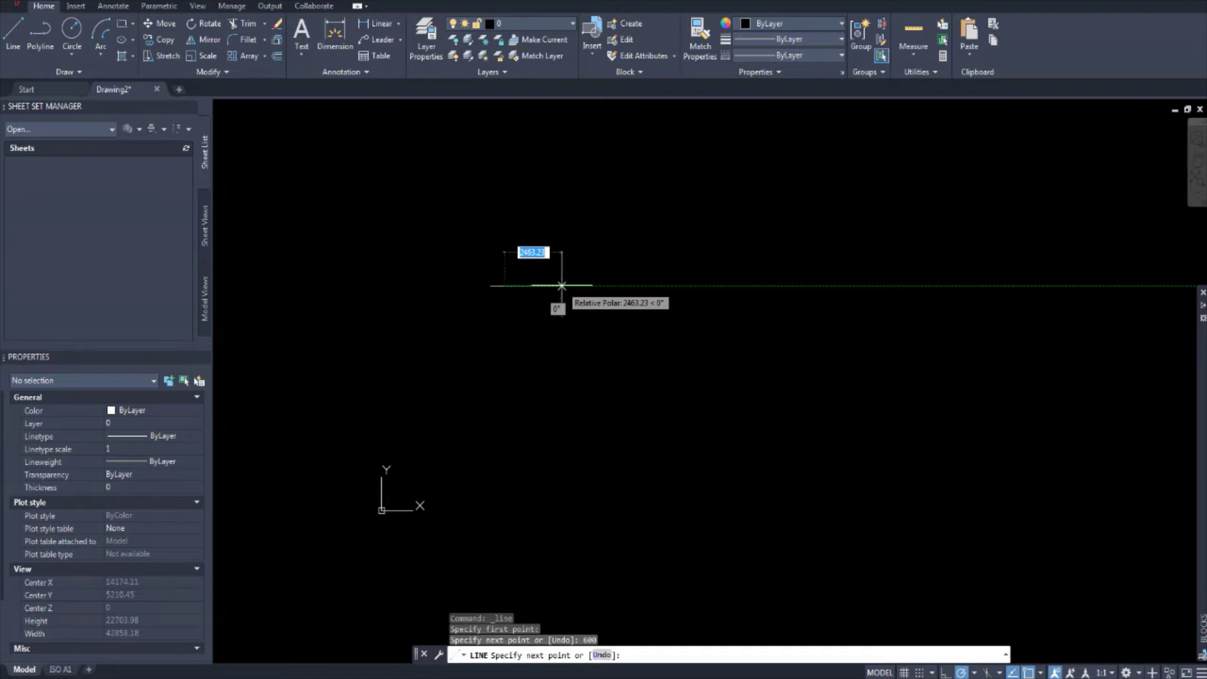
# Continue the line straight down 1000 from the top edge's right end to form the right side
pyautogui.scroll(2, 481, 296)
pyautogui.scroll(2, 481, 296)
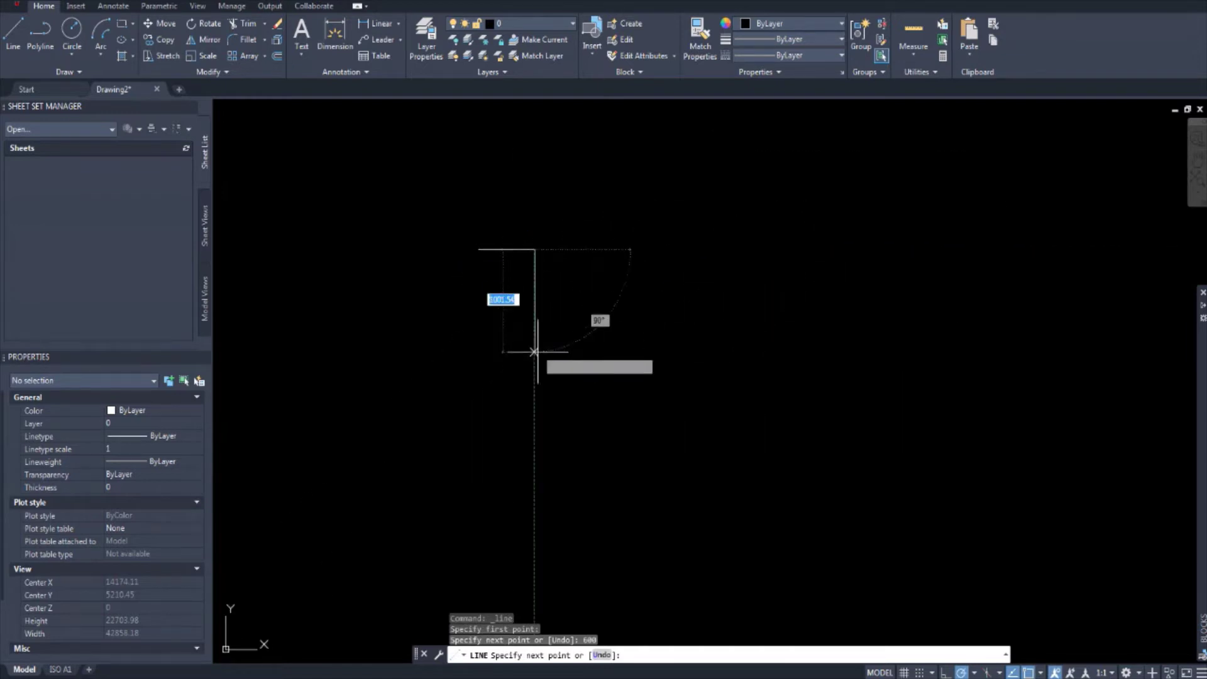
pyautogui.write('1000')
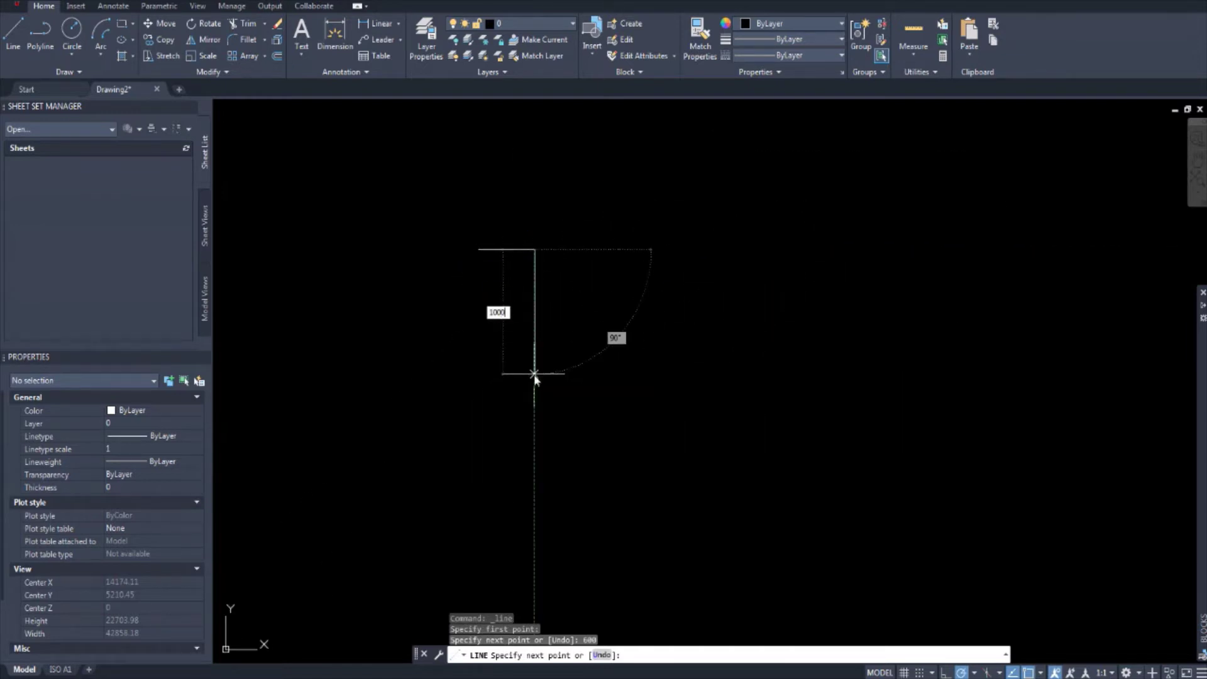
pyautogui.press('Return')
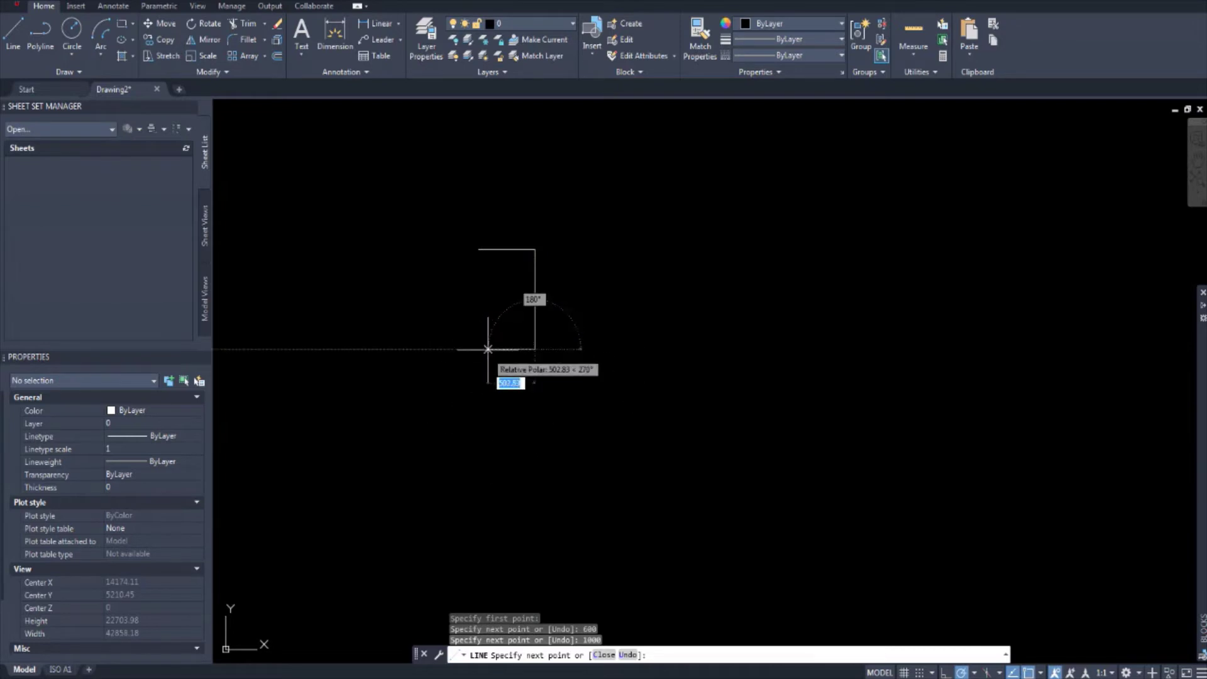
# Complete the rectangle with a bottom edge aligned under the starting point and a left side back to that point
pyautogui.scroll(1, 478, 377)
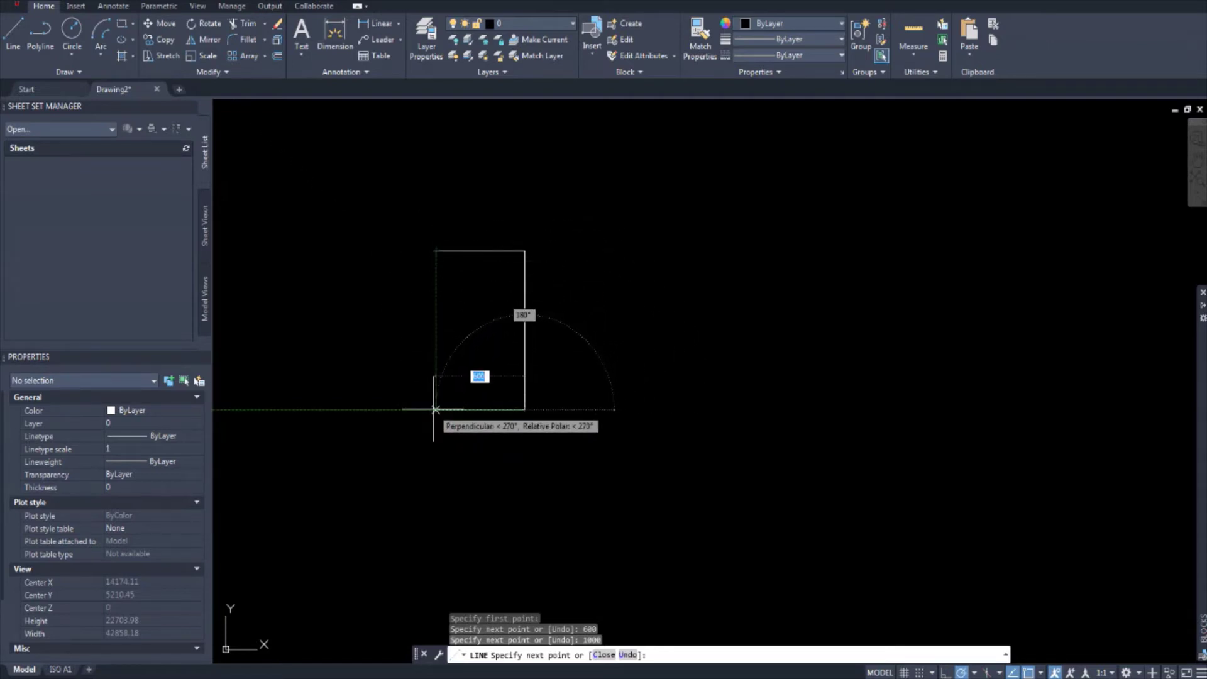
pyautogui.click(435, 409)
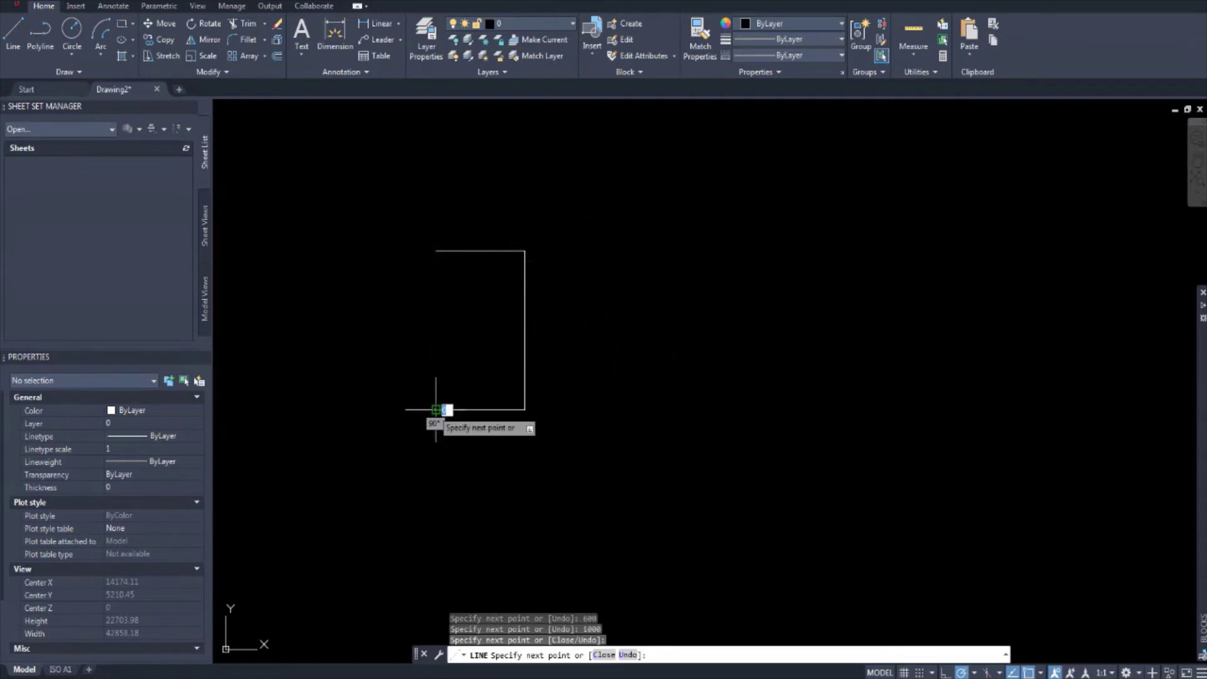
pyautogui.click(436, 252)
pyautogui.press('Escape')
pyautogui.press('Escape')
pyautogui.press('Escape')
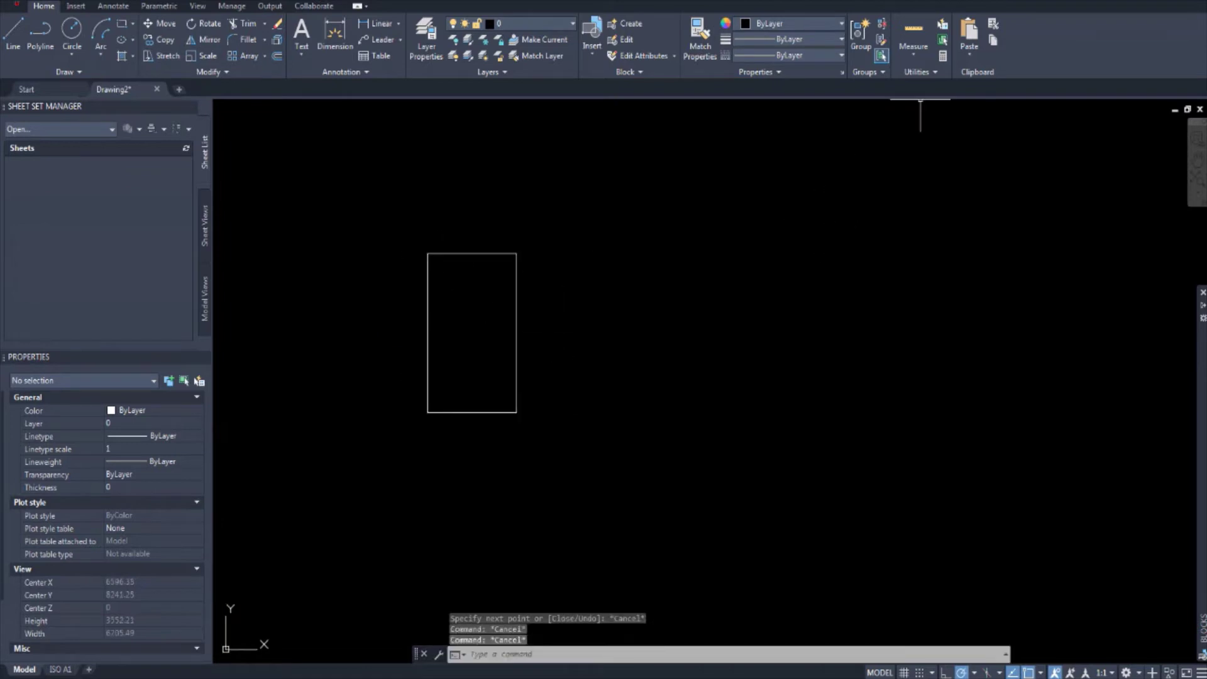
# Check the rectangle's width and height with the quick Measure tool
pyautogui.click(914, 34)
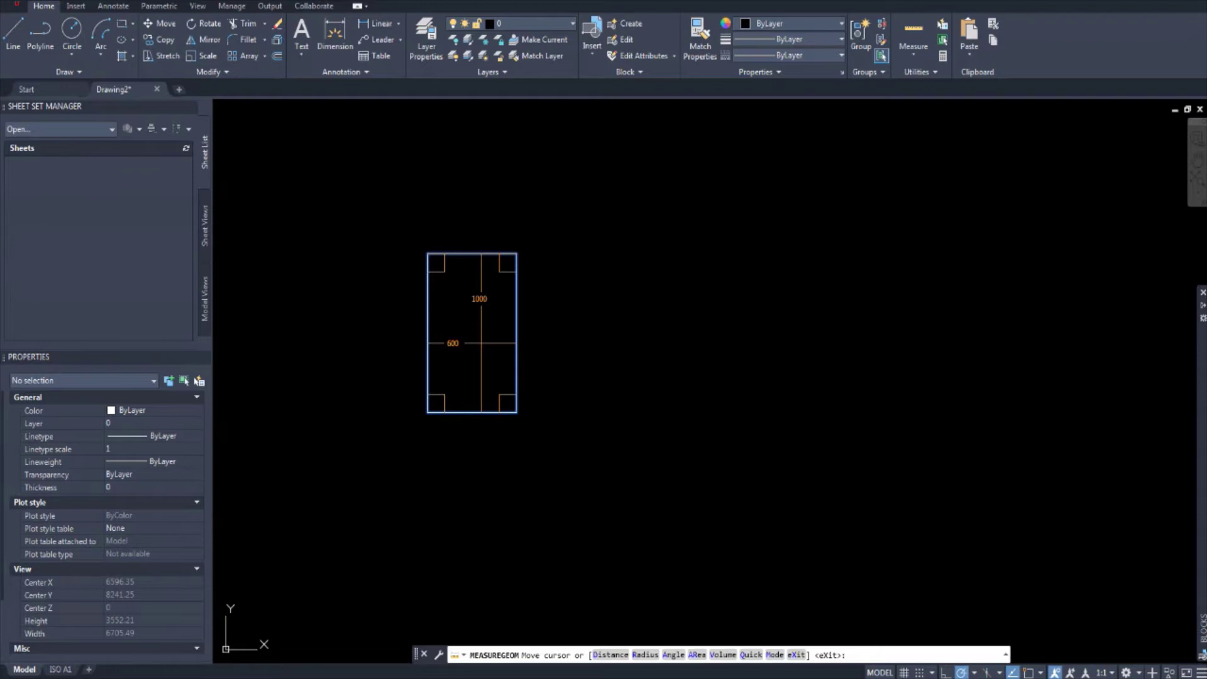
pyautogui.press('Escape')
pyautogui.scroll(-2, 497, 336)
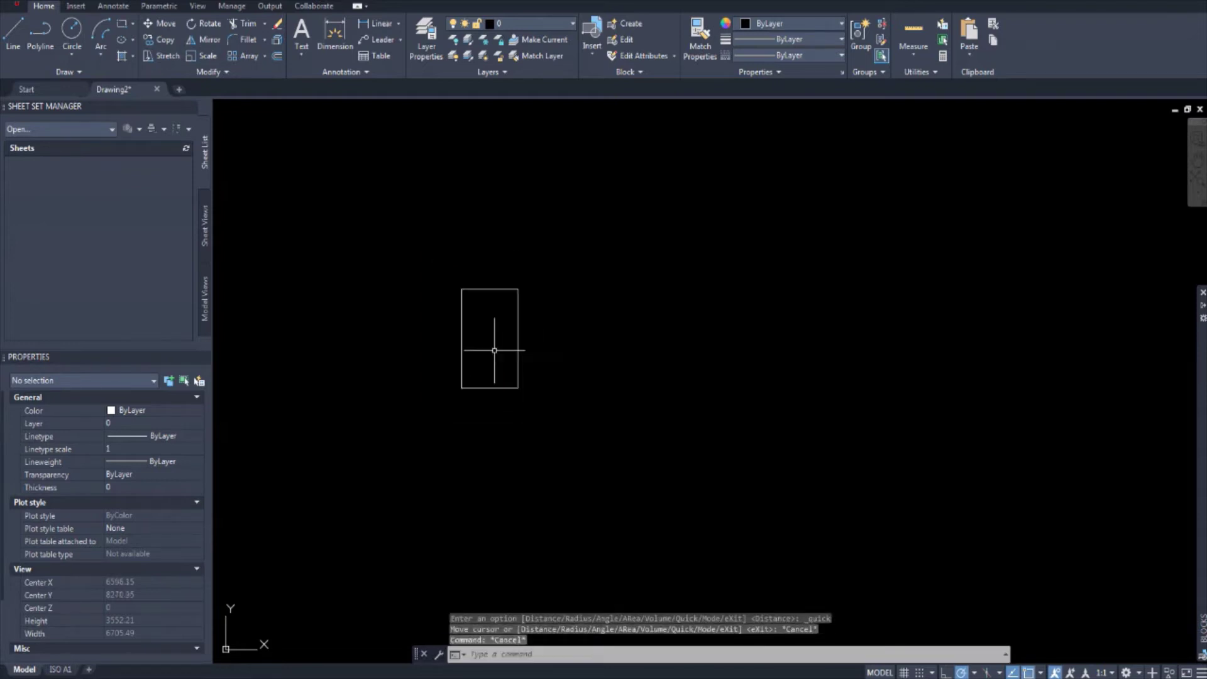
# Offset the rectangle's top edge inward by 60
pyautogui.scroll(4, 472, 310)
pyautogui.moveTo(472, 310); pyautogui.dragTo(446, 297, button='middle')
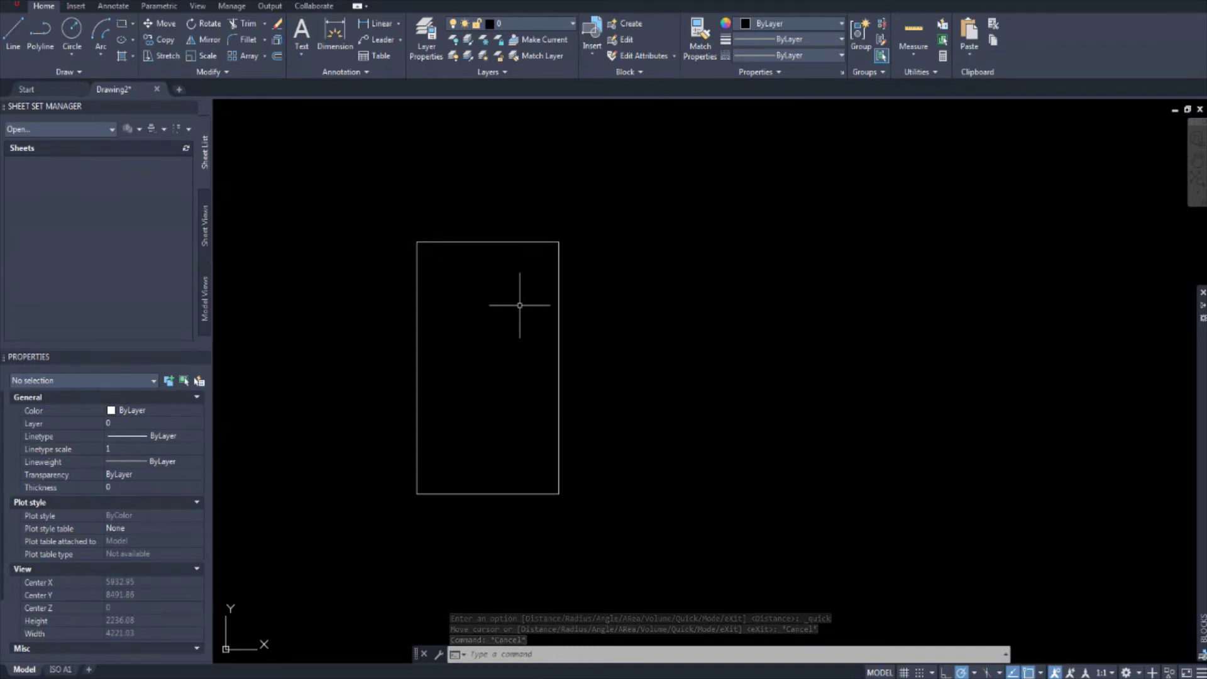
pyautogui.write('O')
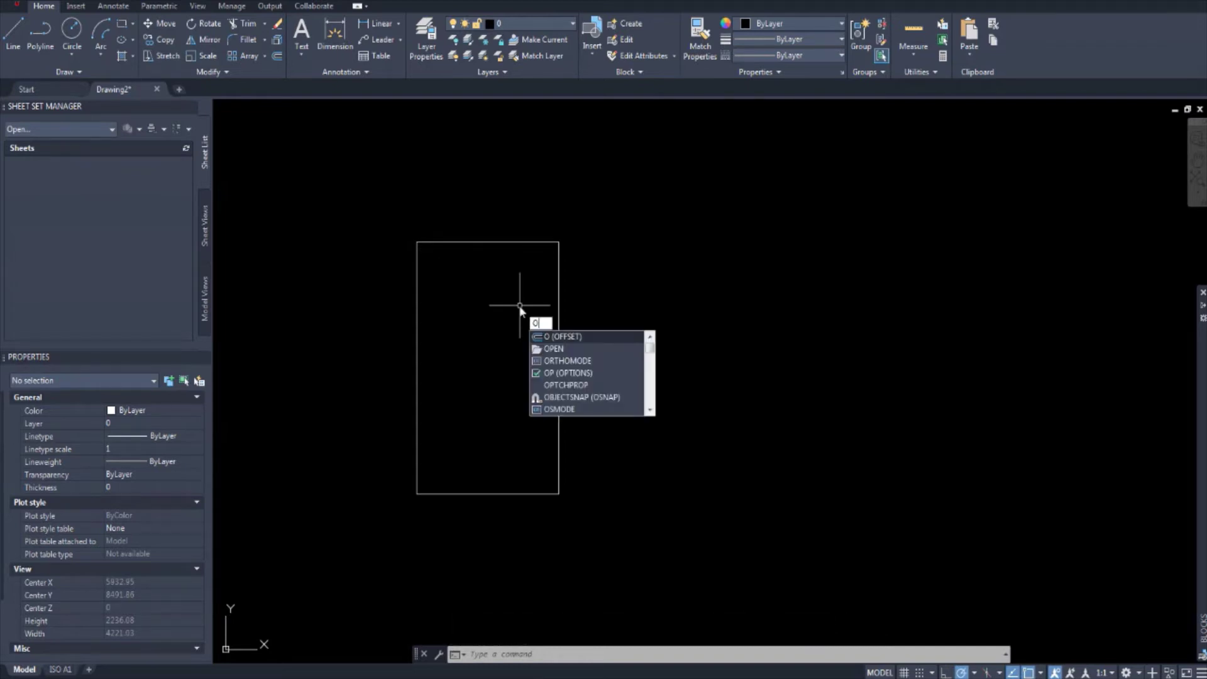
pyautogui.press('Return')
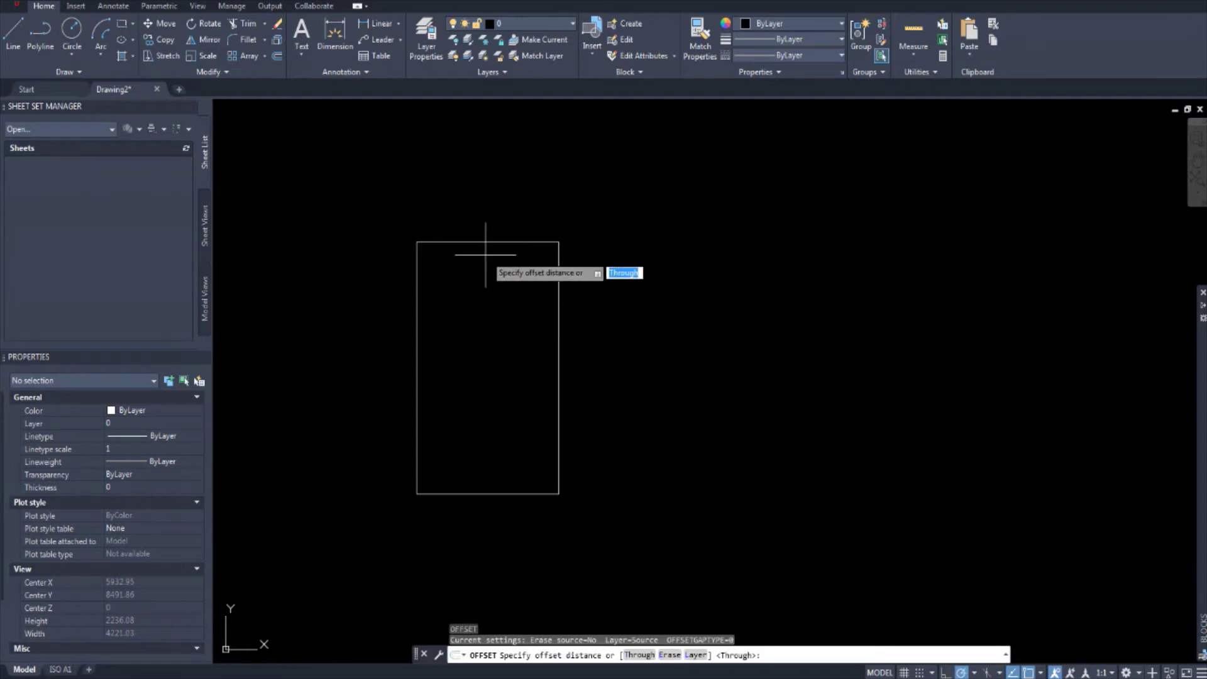
pyautogui.press('Return')
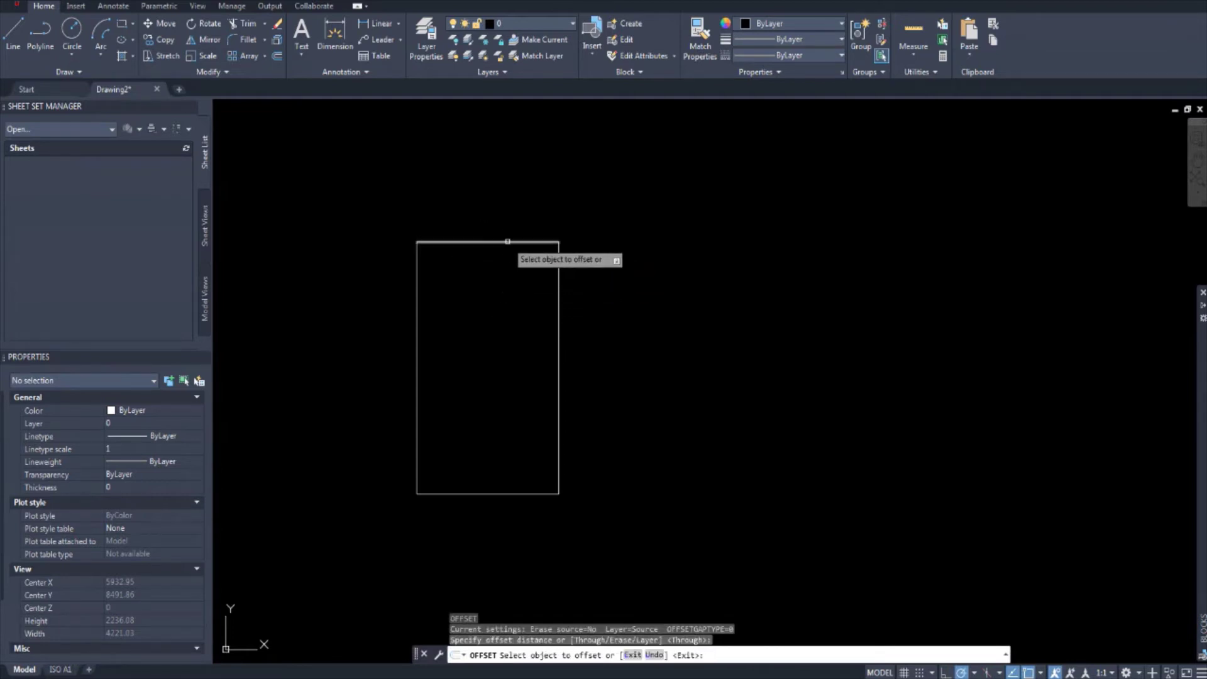
pyautogui.click(508, 241)
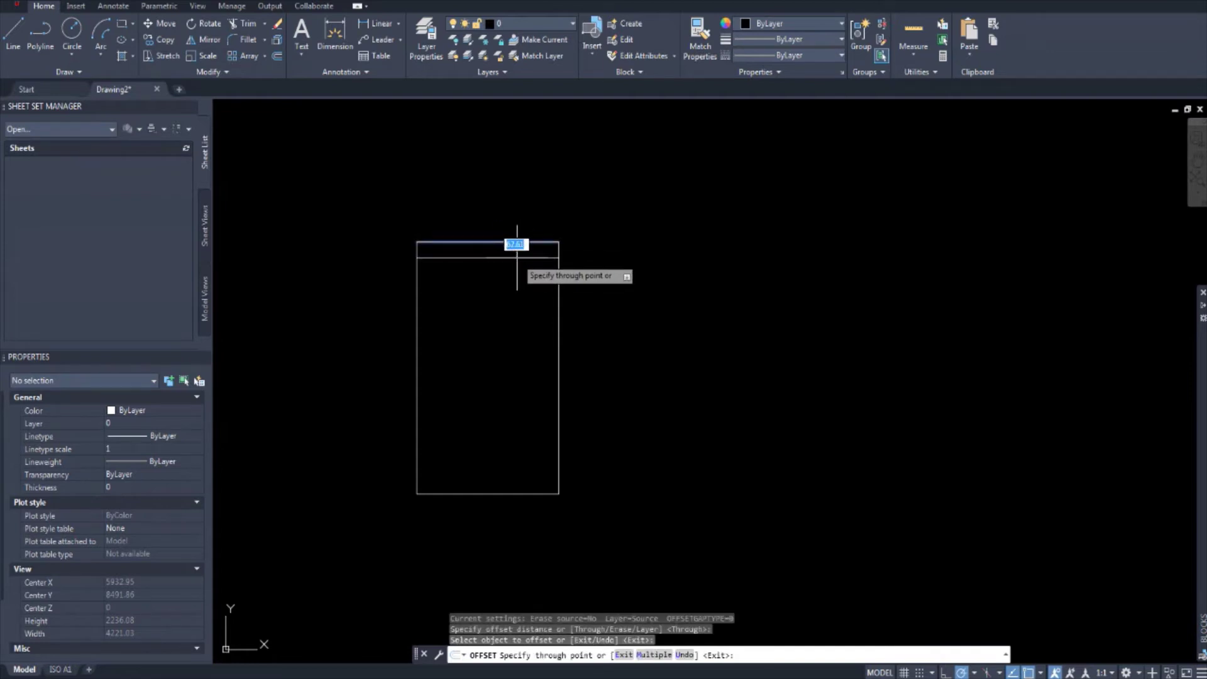
pyautogui.write('60')
pyautogui.press('Return')
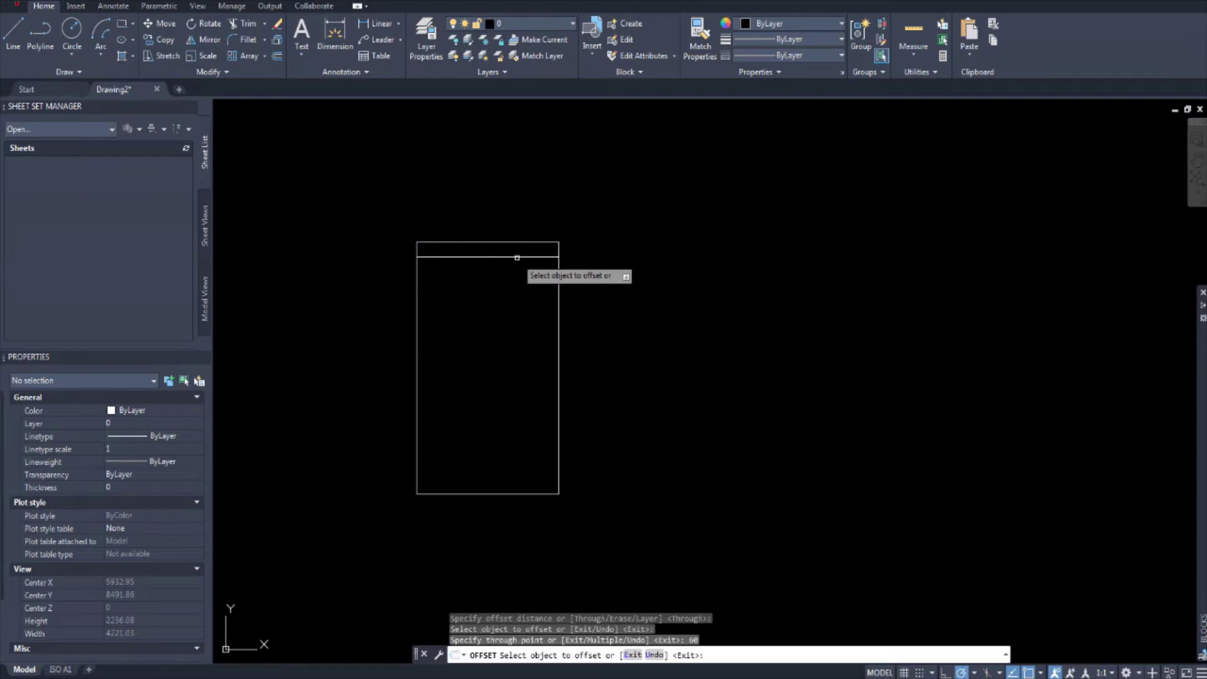
# Offset the rectangle's bottom edge inward by 60 and end the Offset command
pyautogui.click(478, 494)
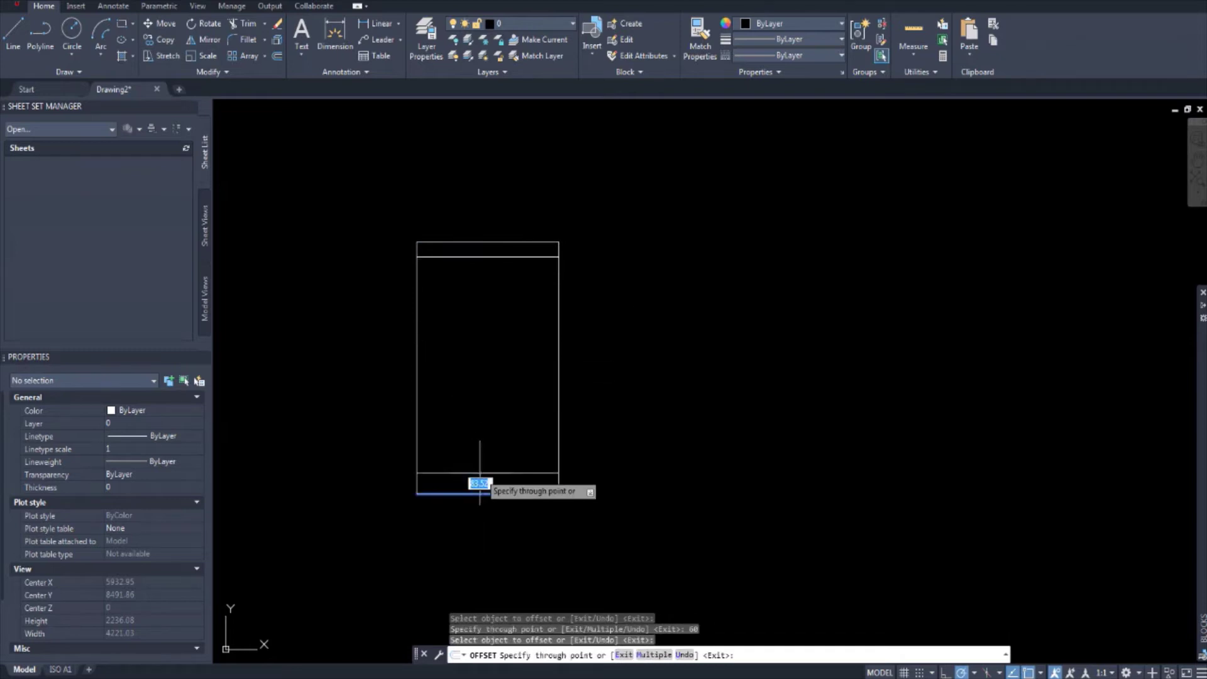
pyautogui.press('Escape')
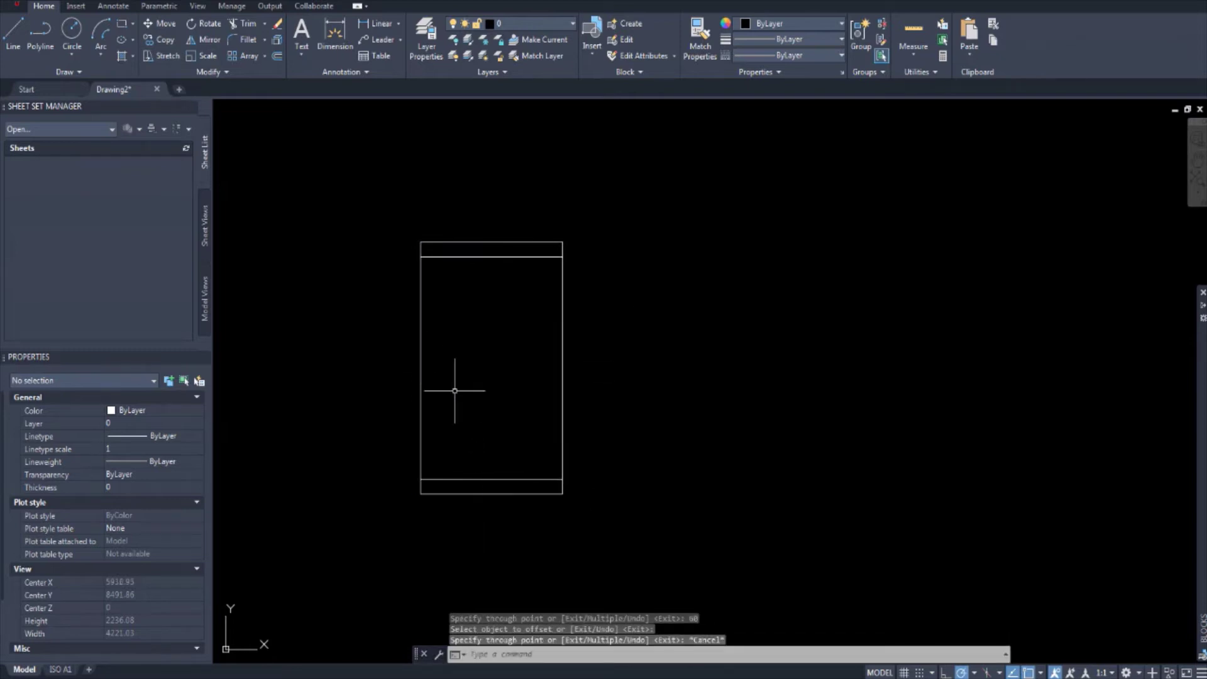
pyautogui.moveTo(461, 403); pyautogui.dragTo(455, 404, button='middle')
pyautogui.press('Escape')
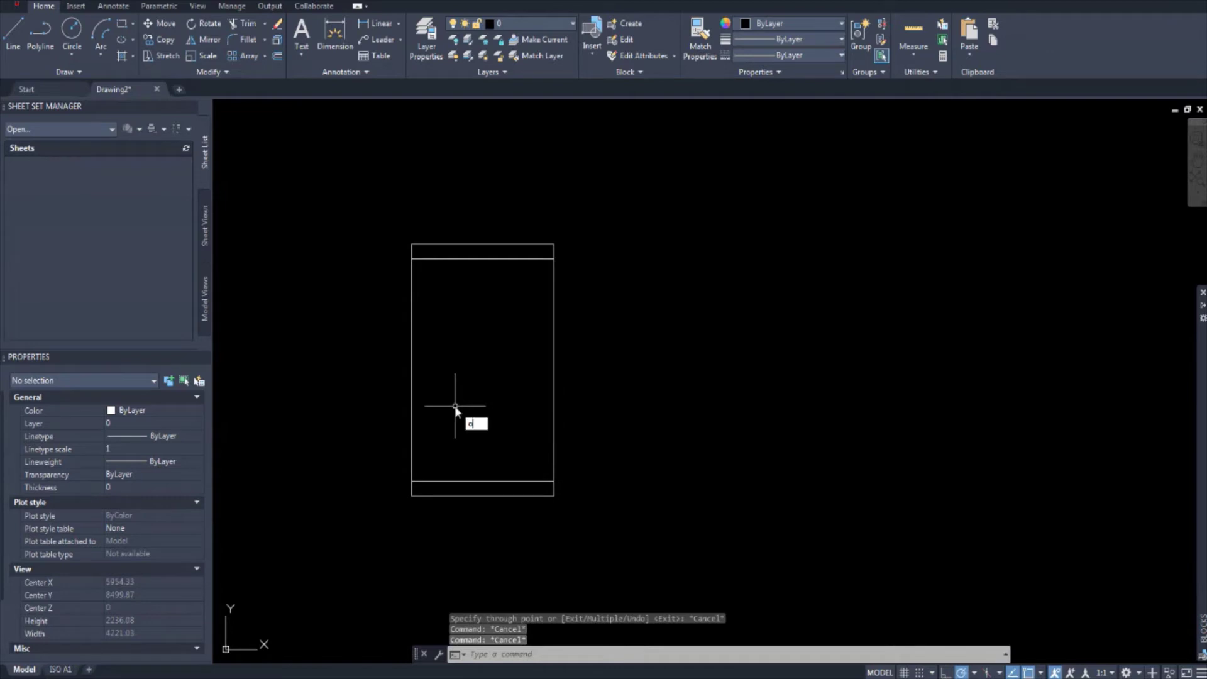
# Offset the rectangle's left side inward by 80
pyautogui.press('Return')
pyautogui.press('Return')
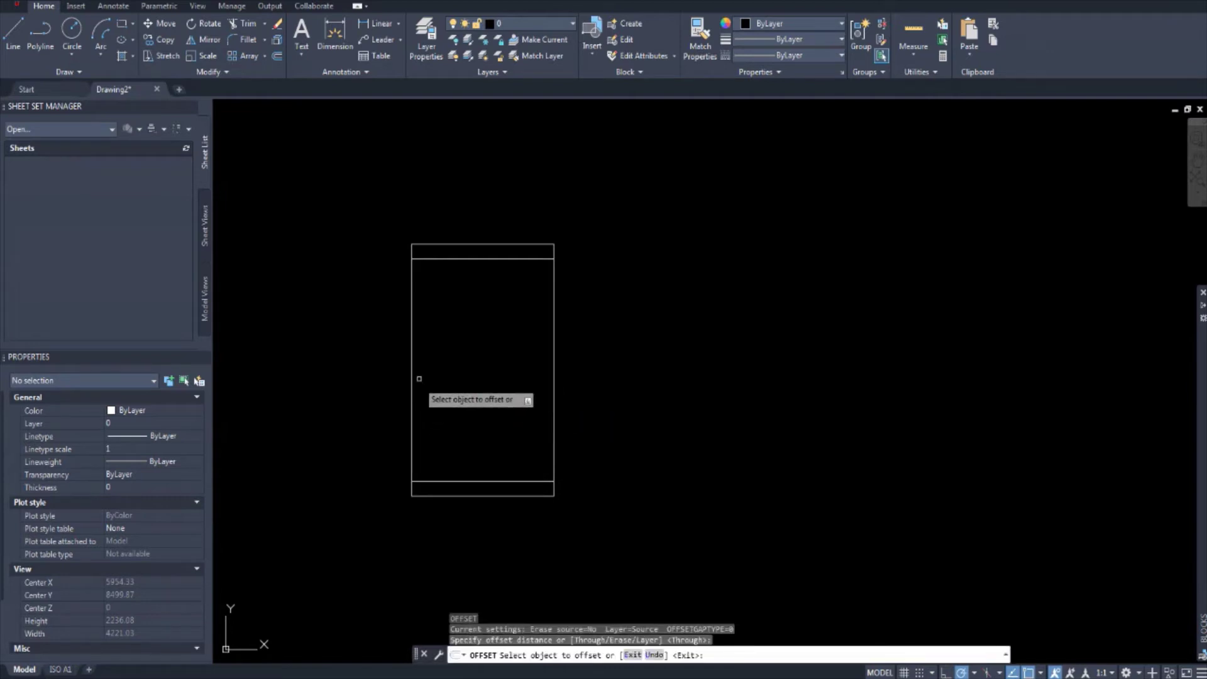
pyautogui.click(413, 356)
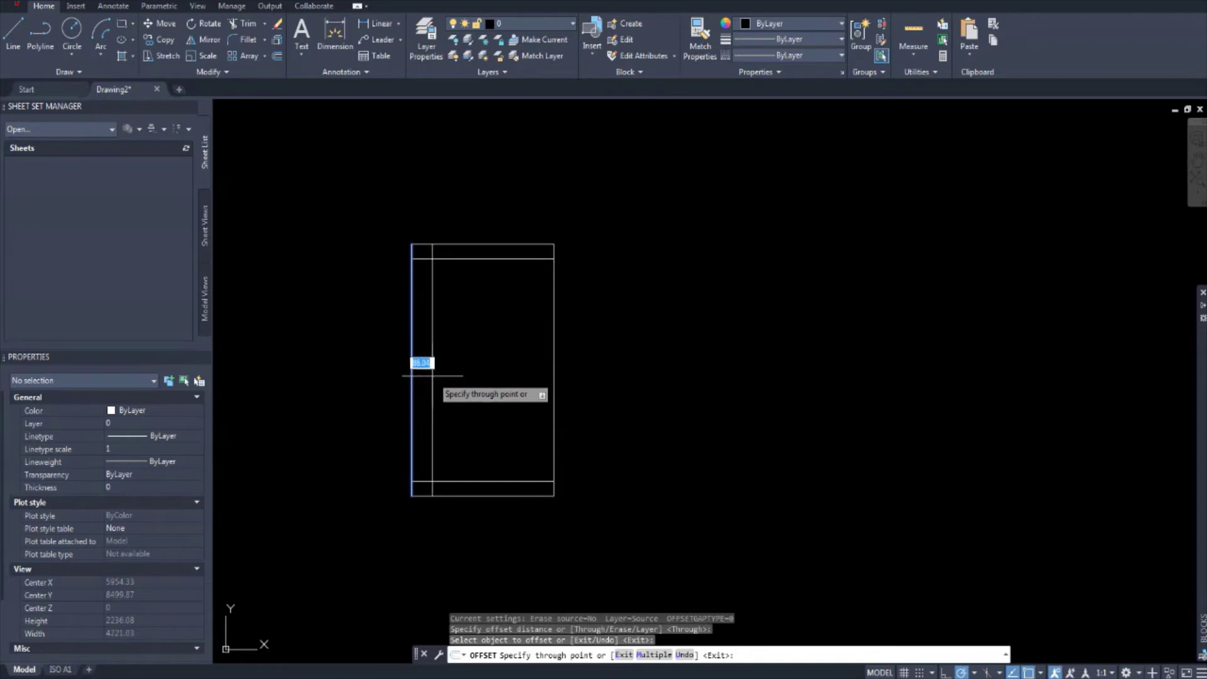
pyautogui.write('80')
pyautogui.press('Return')
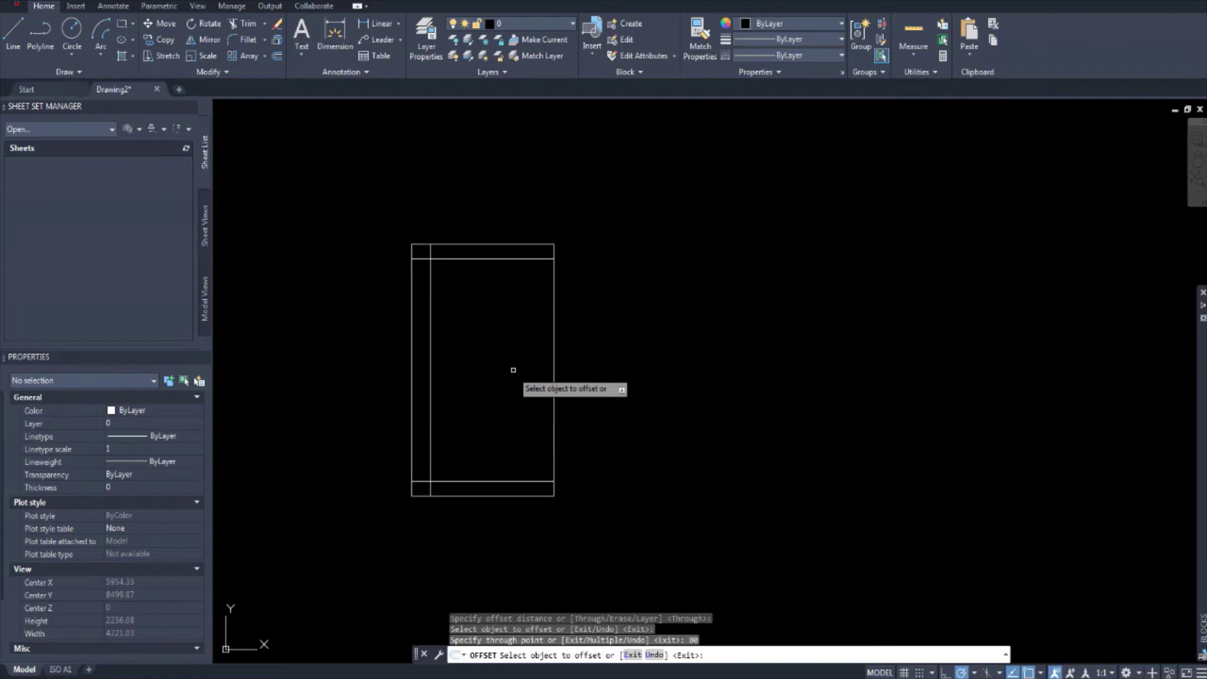
# Offset the rectangle's right side inward by 80 and end the Offset command
pyautogui.click(553, 348)
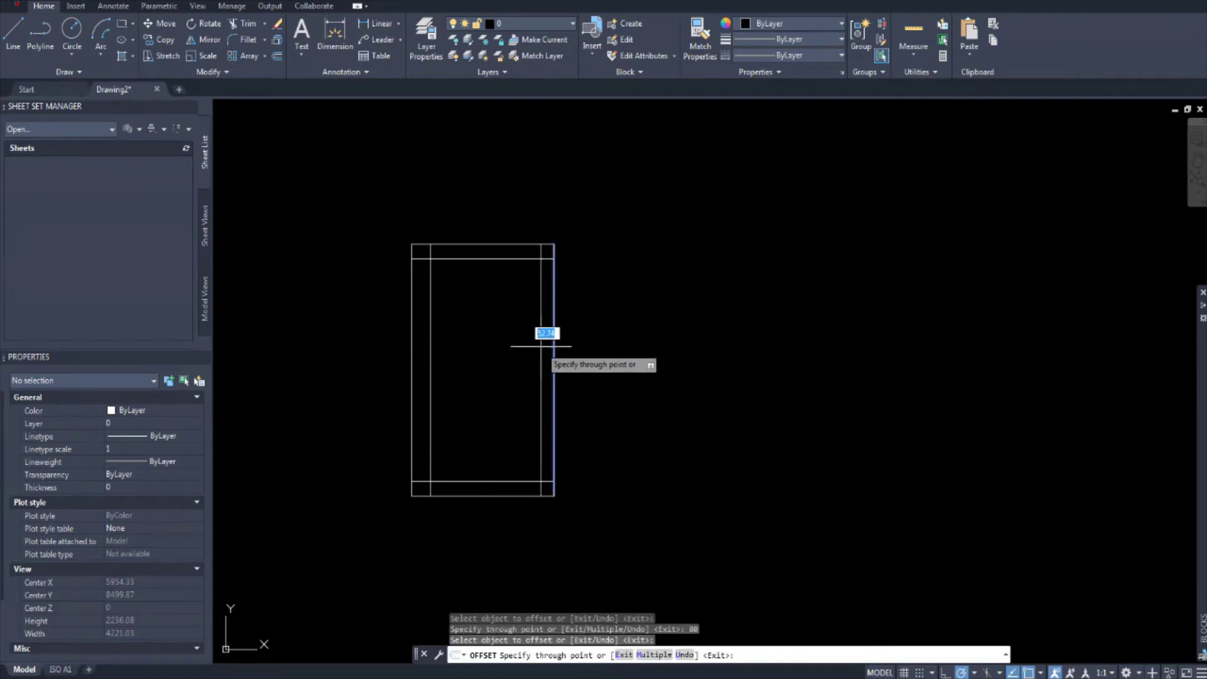
pyautogui.write('0')
pyautogui.press('Return')
pyautogui.press('Escape')
pyautogui.press('Escape')
pyautogui.moveTo(545, 342); pyautogui.dragTo(528, 358, button='middle')
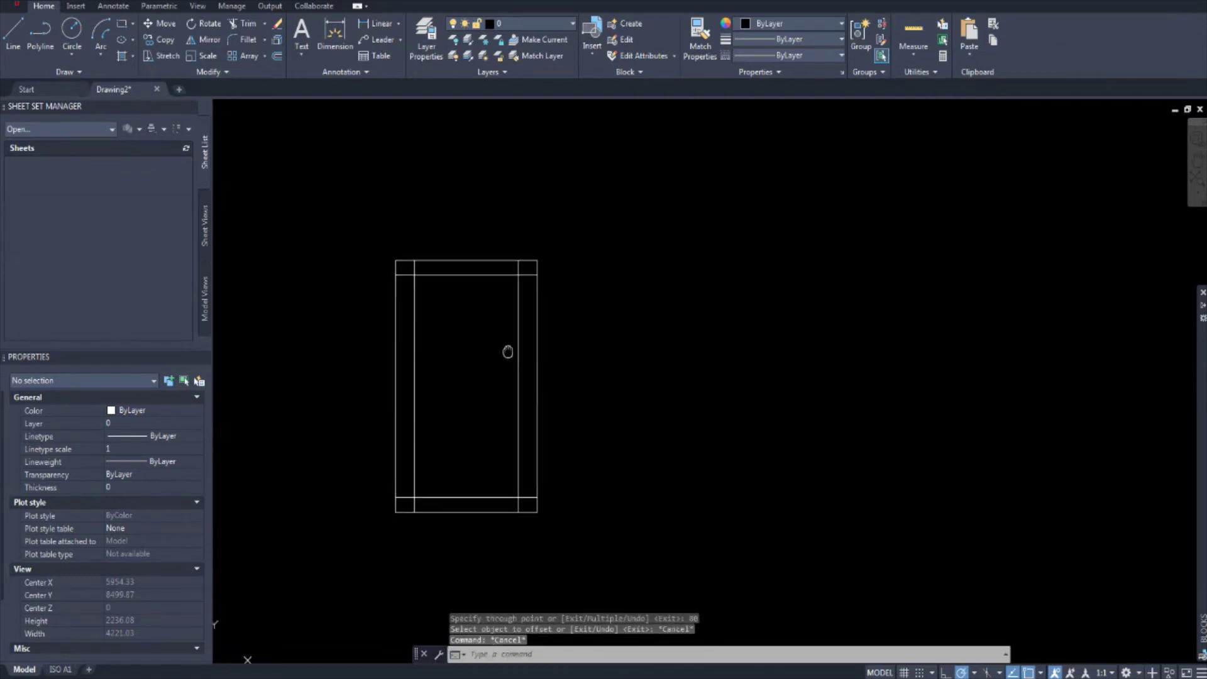
pyautogui.click(339, 54)
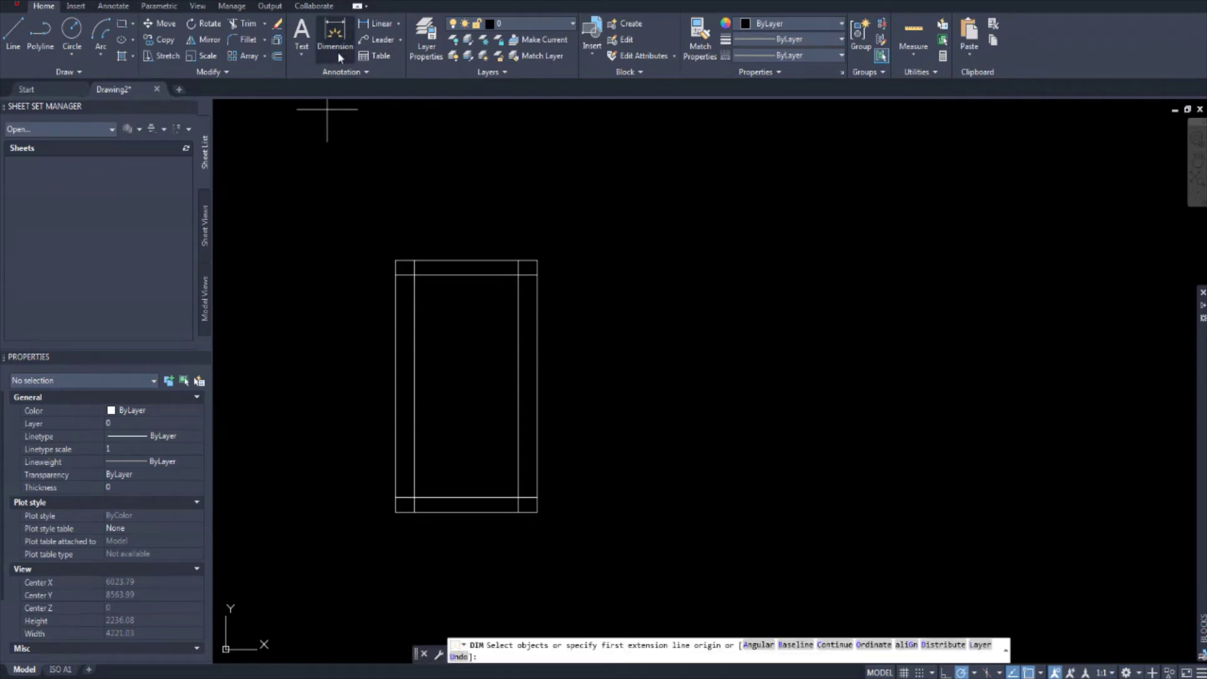
pyautogui.press('Return')
pyautogui.click(483, 261)
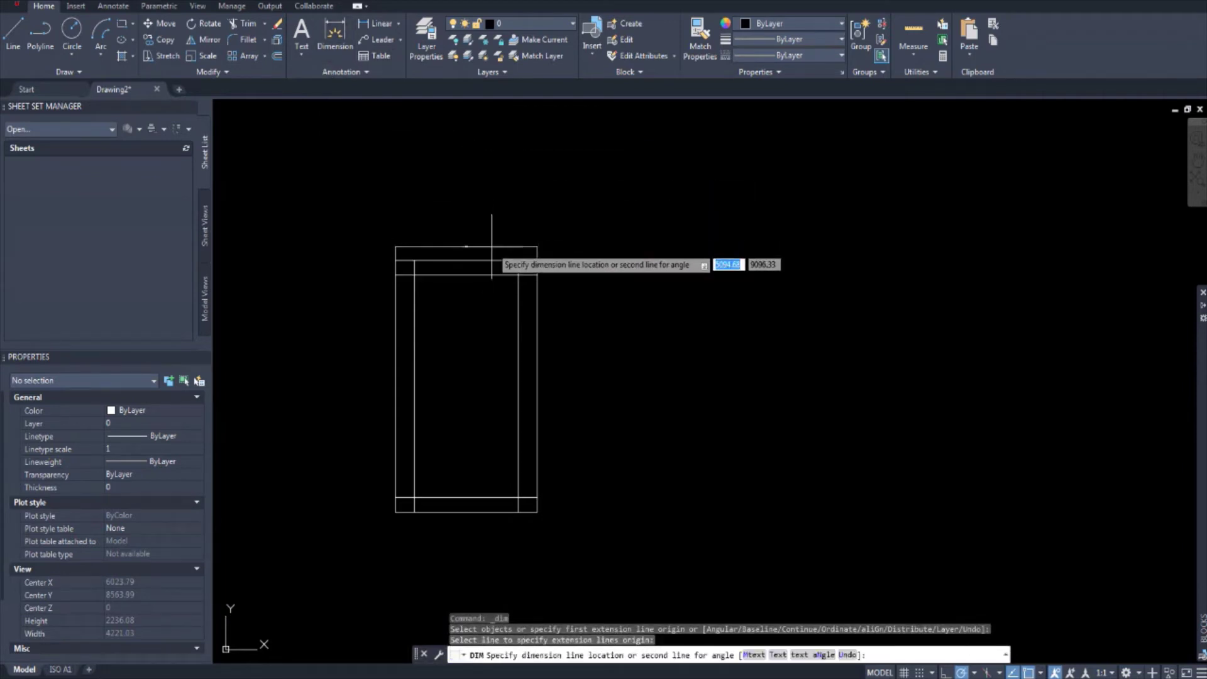
pyautogui.press('Escape')
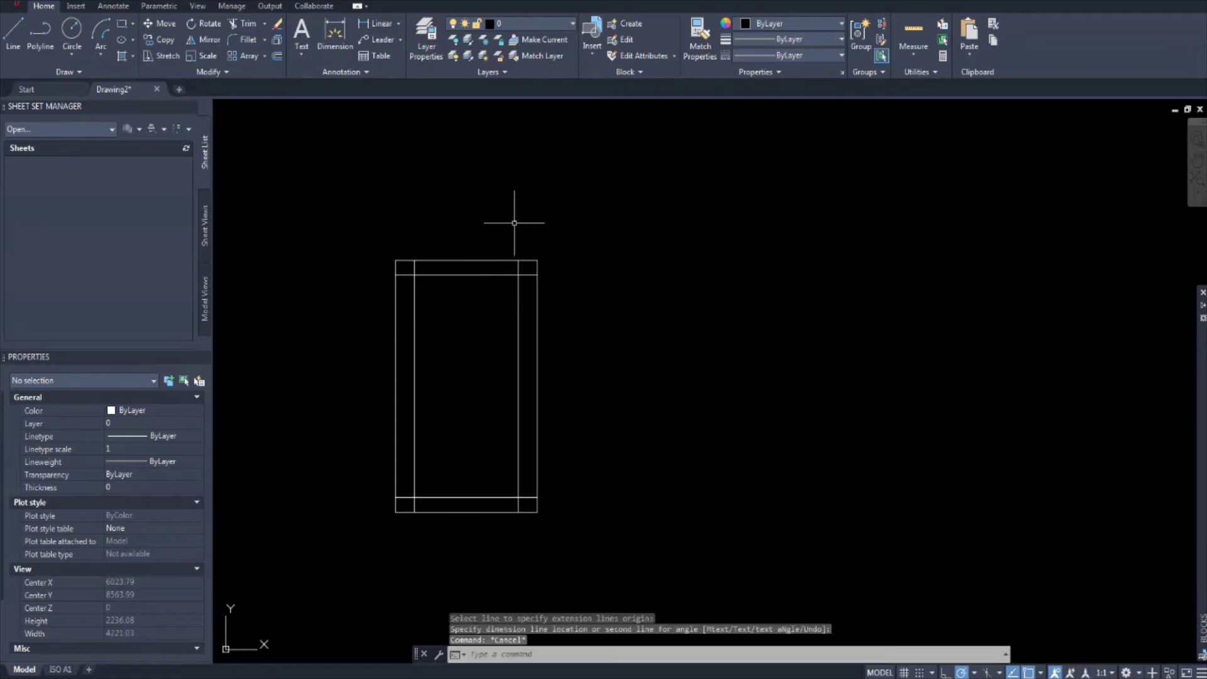
# Create a new dimension style starting from ISO-25 for all dimensions
pyautogui.write('DIS')
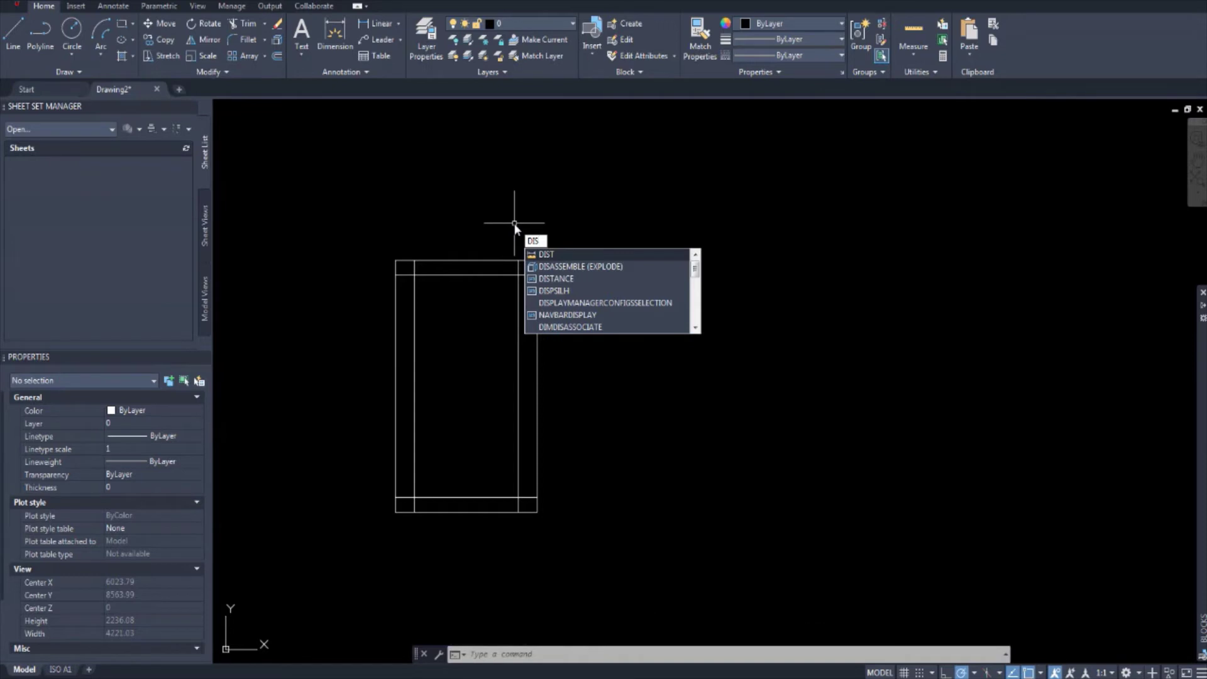
pyautogui.press('BackSpace')
pyautogui.press('BackSpace')
pyautogui.press('Return')
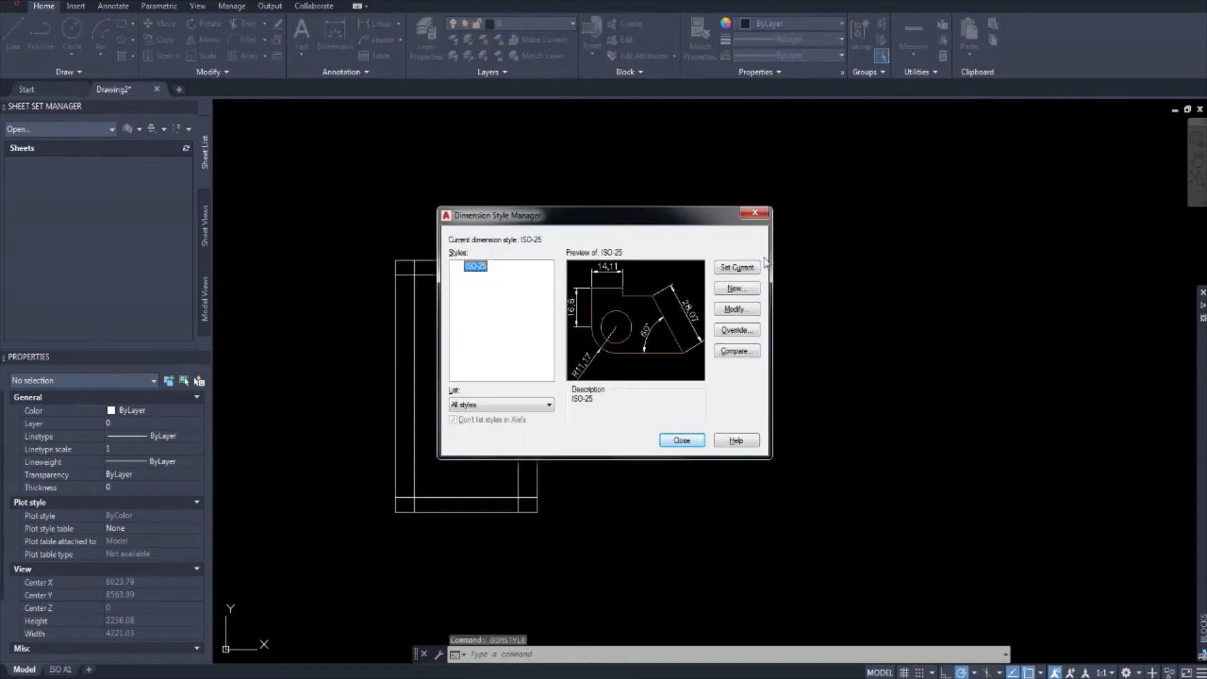
pyautogui.click(733, 290)
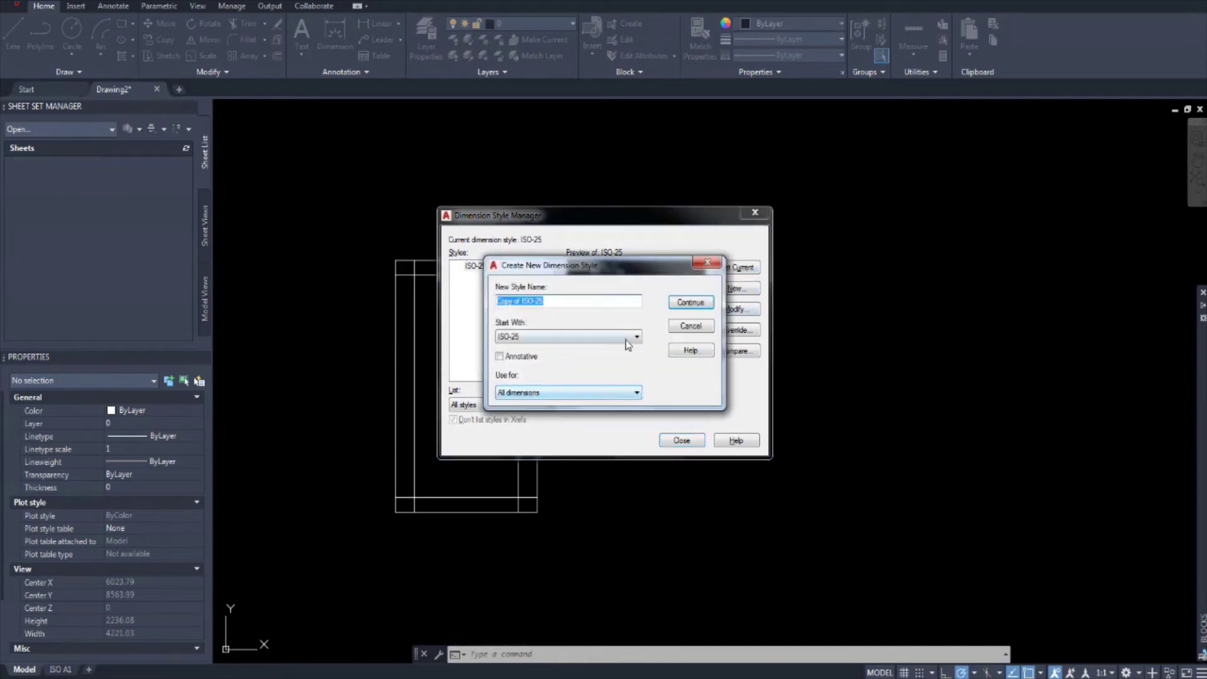
pyautogui.click(691, 303)
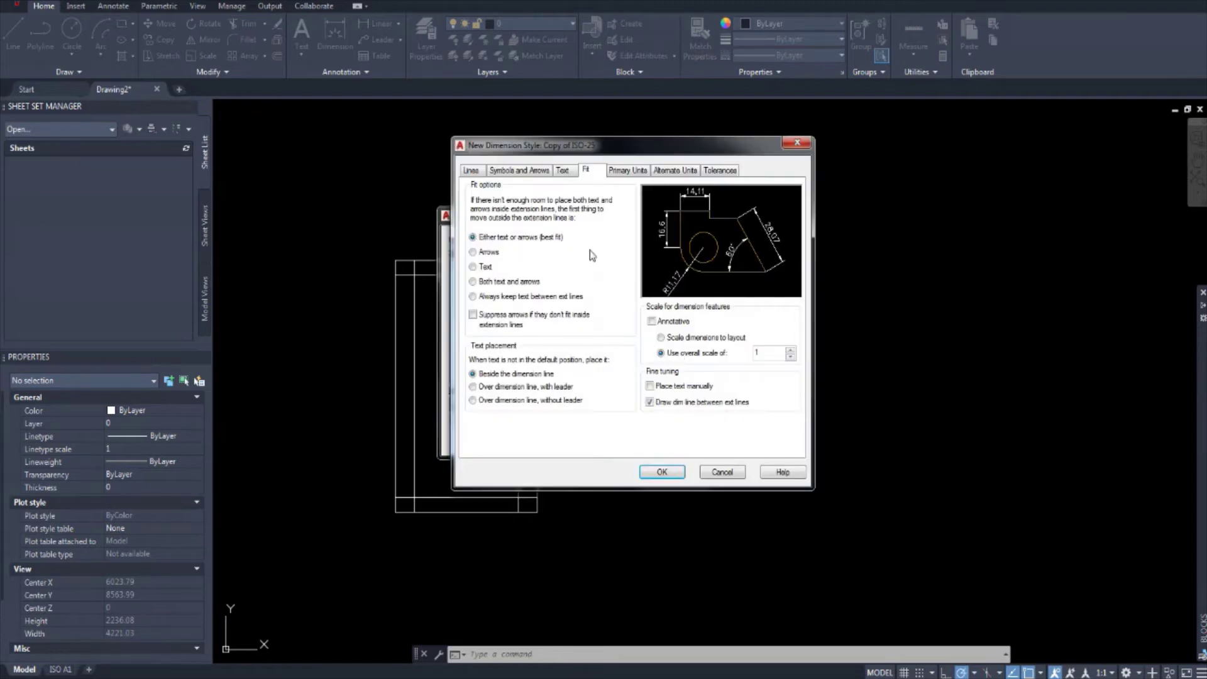
# Set the new style's dimension line colour and extension line colour to Green
pyautogui.click(480, 171)
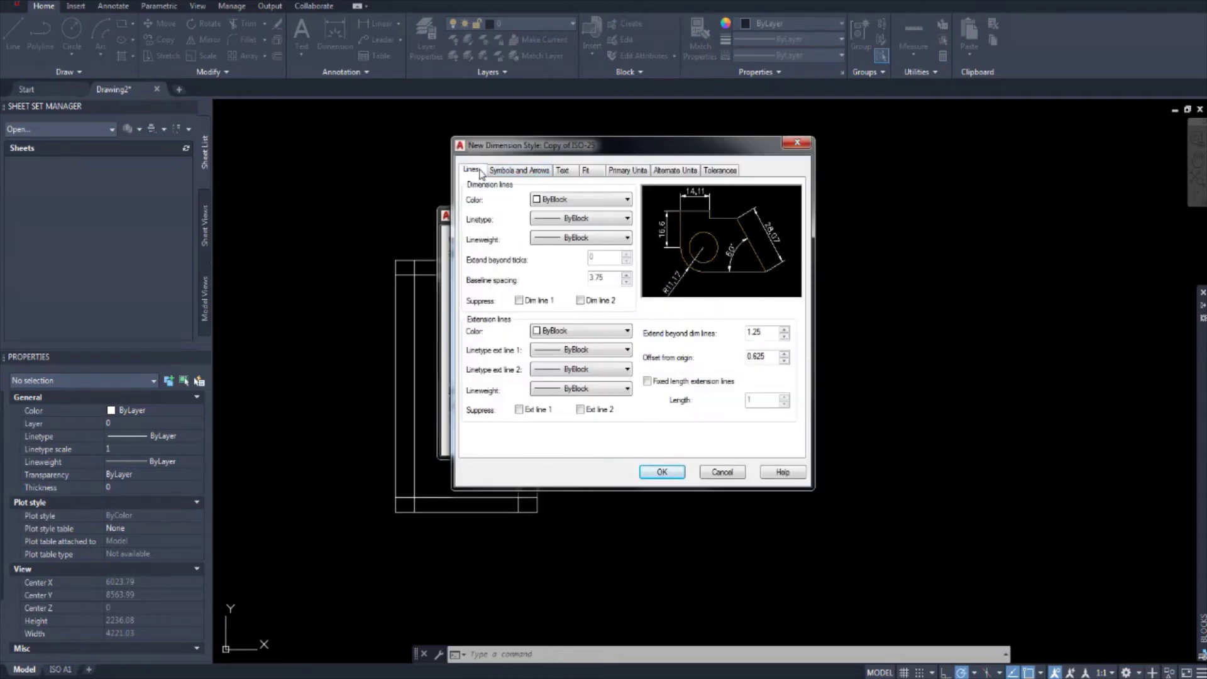
pyautogui.click(599, 200)
pyautogui.click(574, 250)
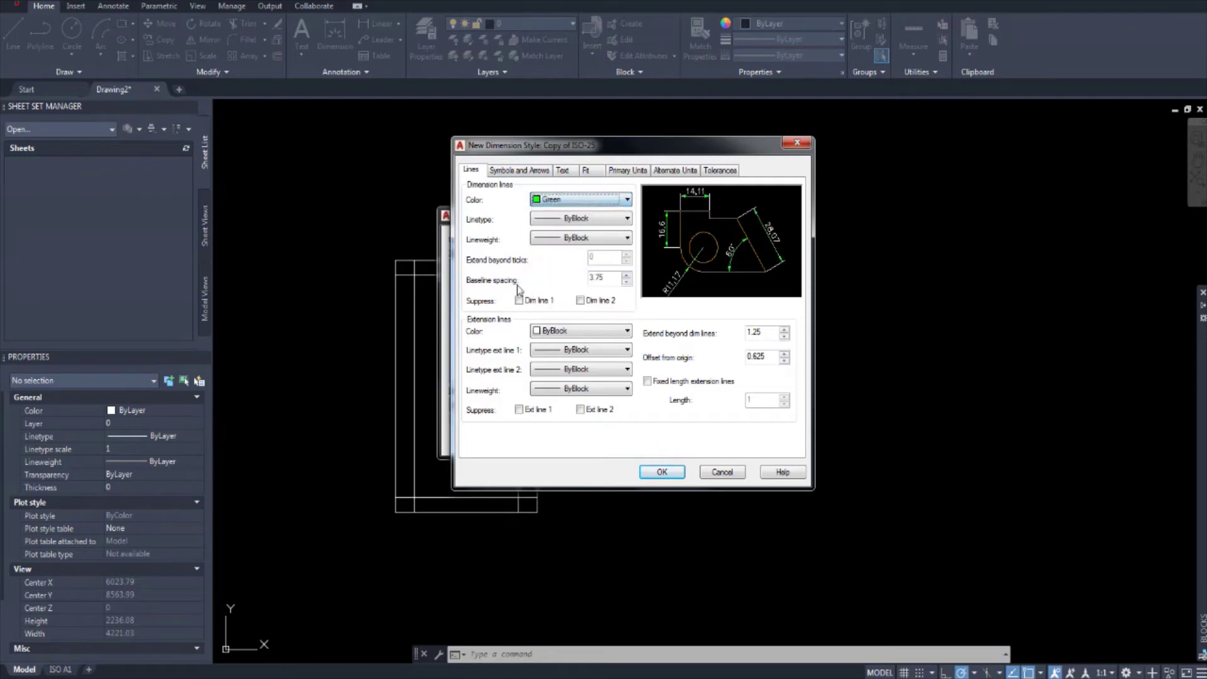
pyautogui.click(573, 332)
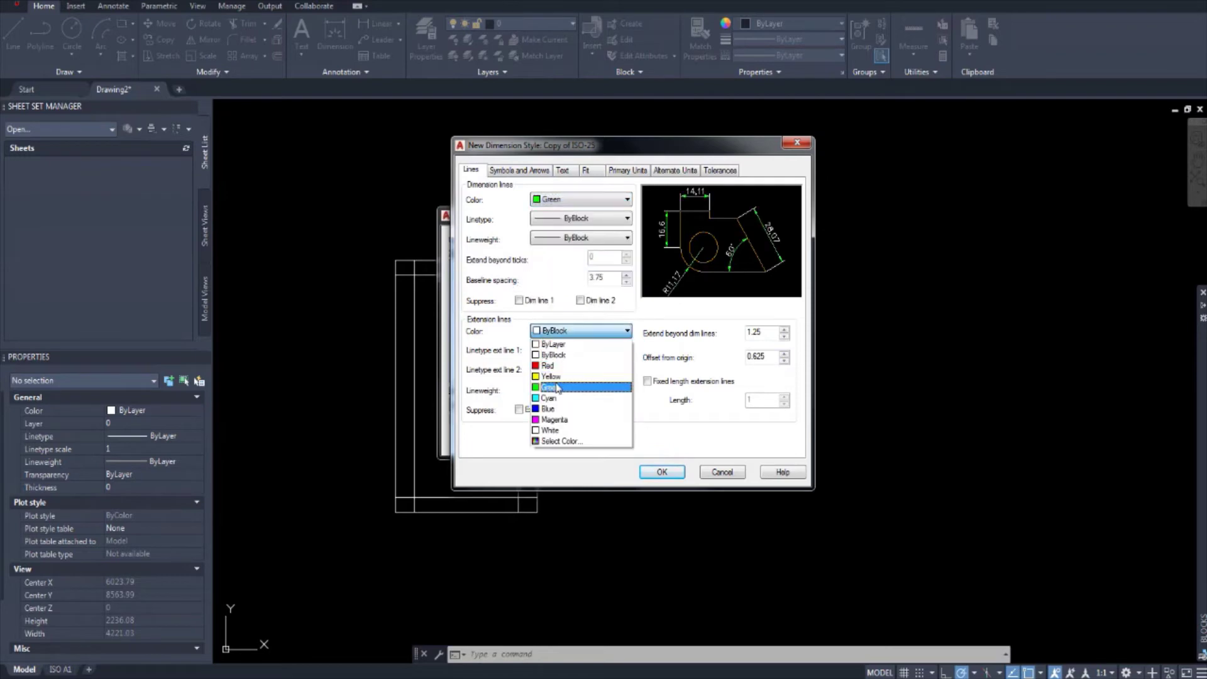
pyautogui.click(557, 388)
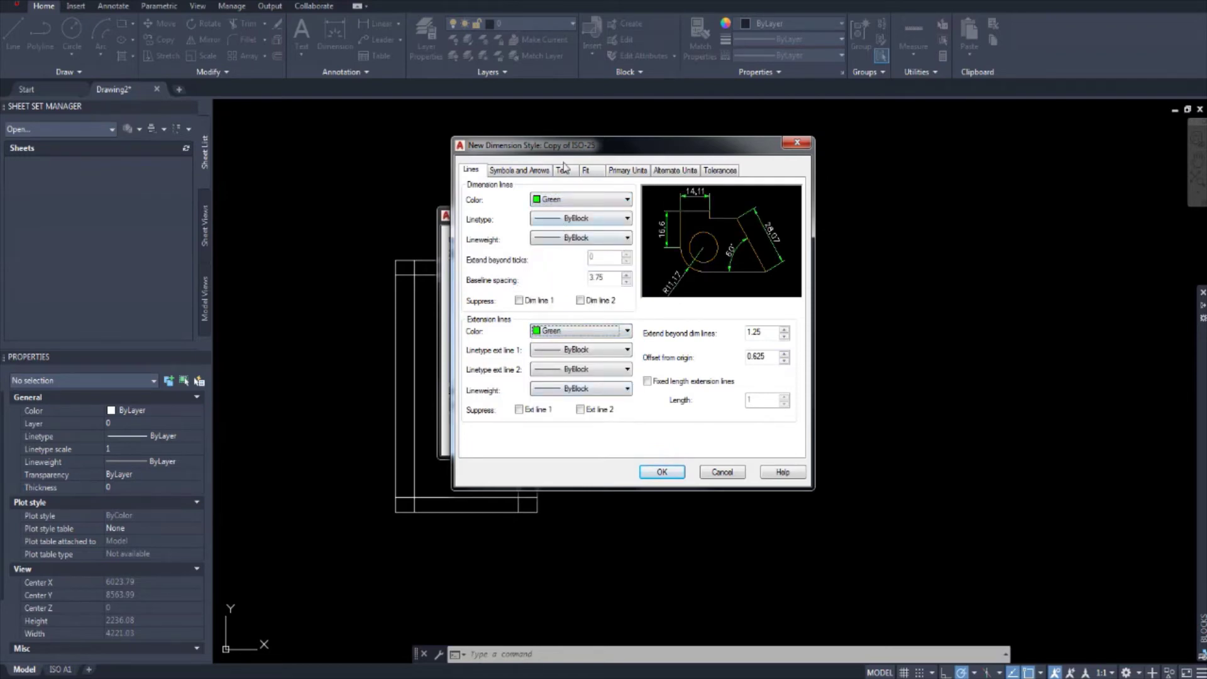
# Set the new dimension style's text colour to Green
pyautogui.click(643, 171)
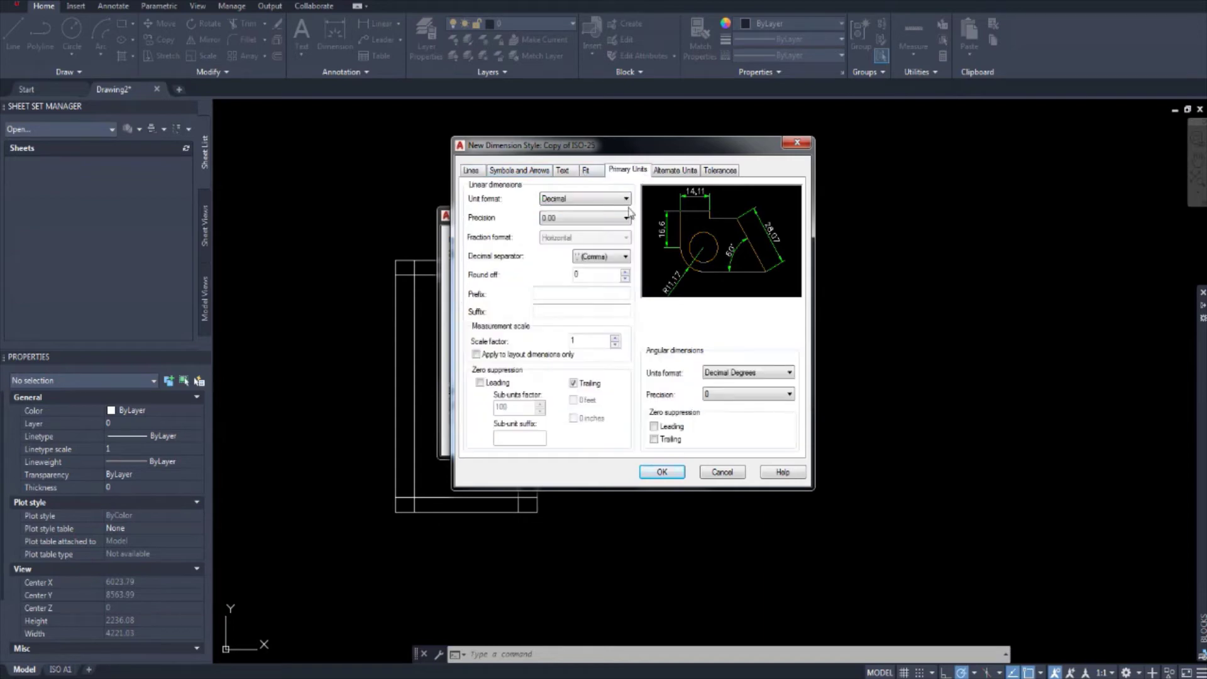
pyautogui.click(519, 171)
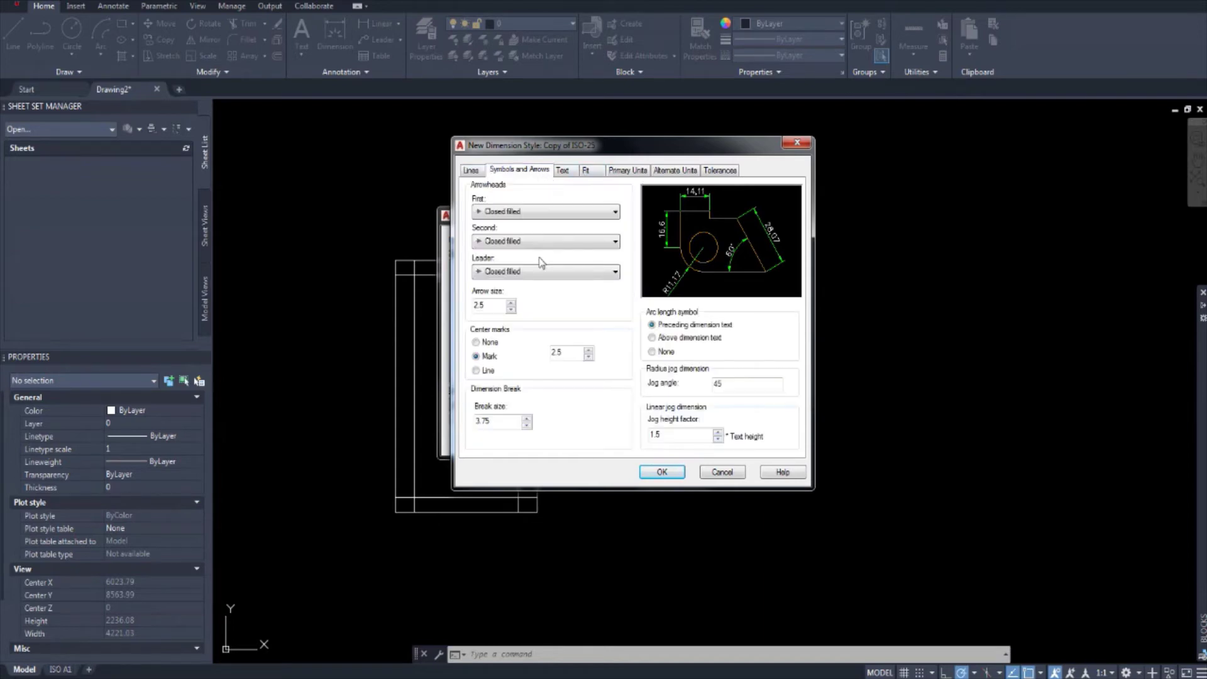
pyautogui.click(562, 171)
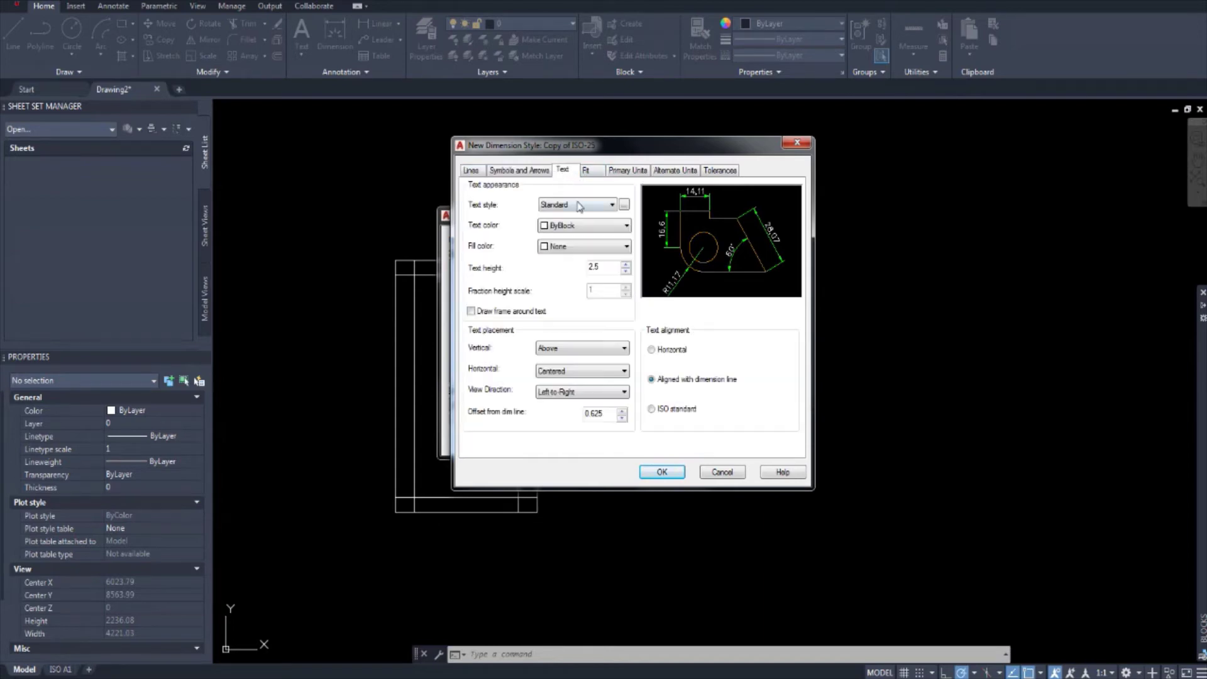
pyautogui.click(547, 226)
pyautogui.click(589, 280)
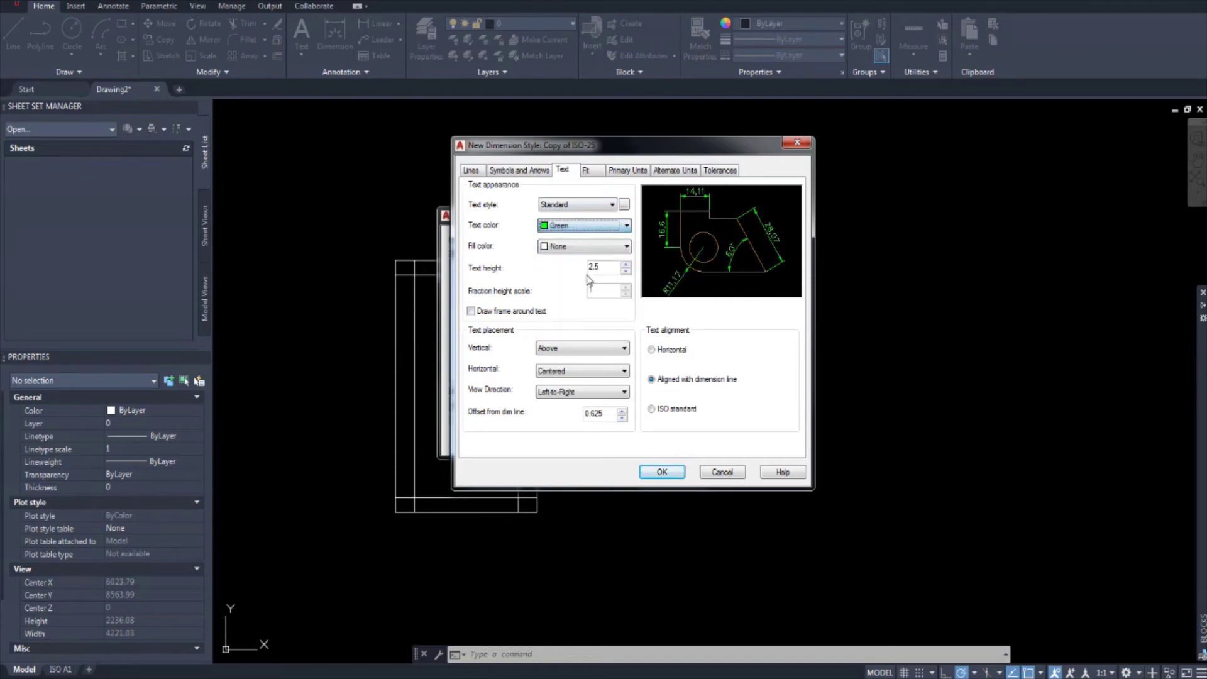
# Set the new style's overall scale for dimension features to 12 and save the style
pyautogui.click(628, 171)
pyautogui.click(596, 174)
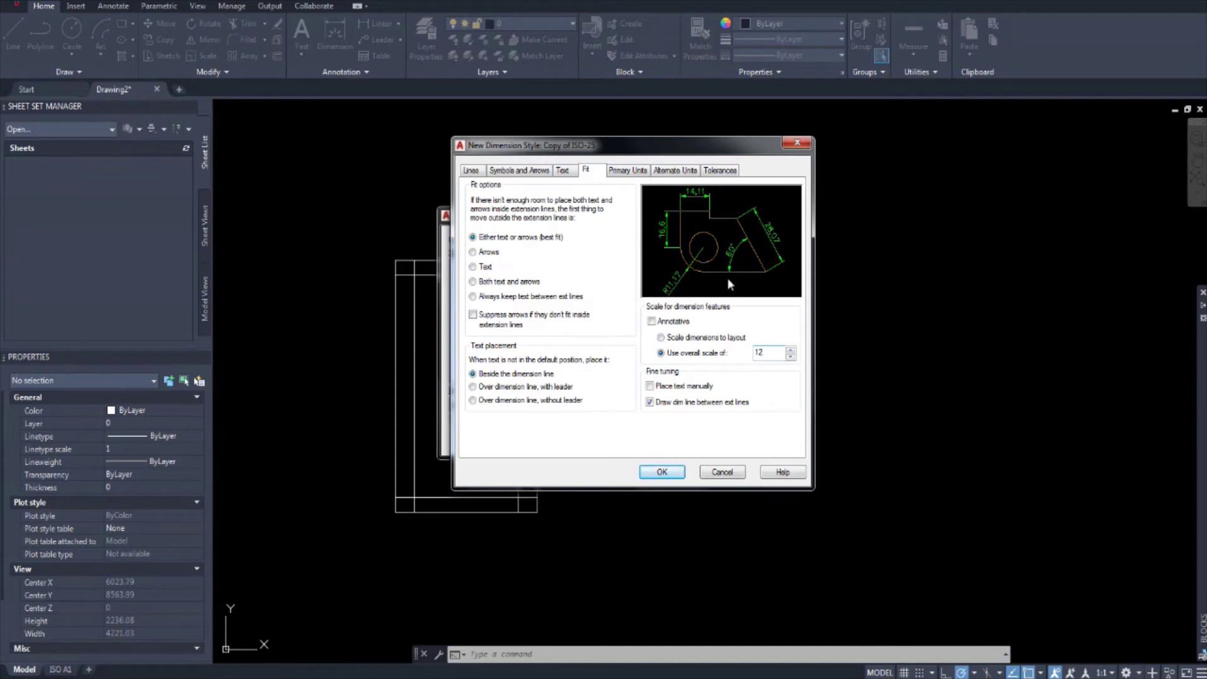
pyautogui.click(669, 472)
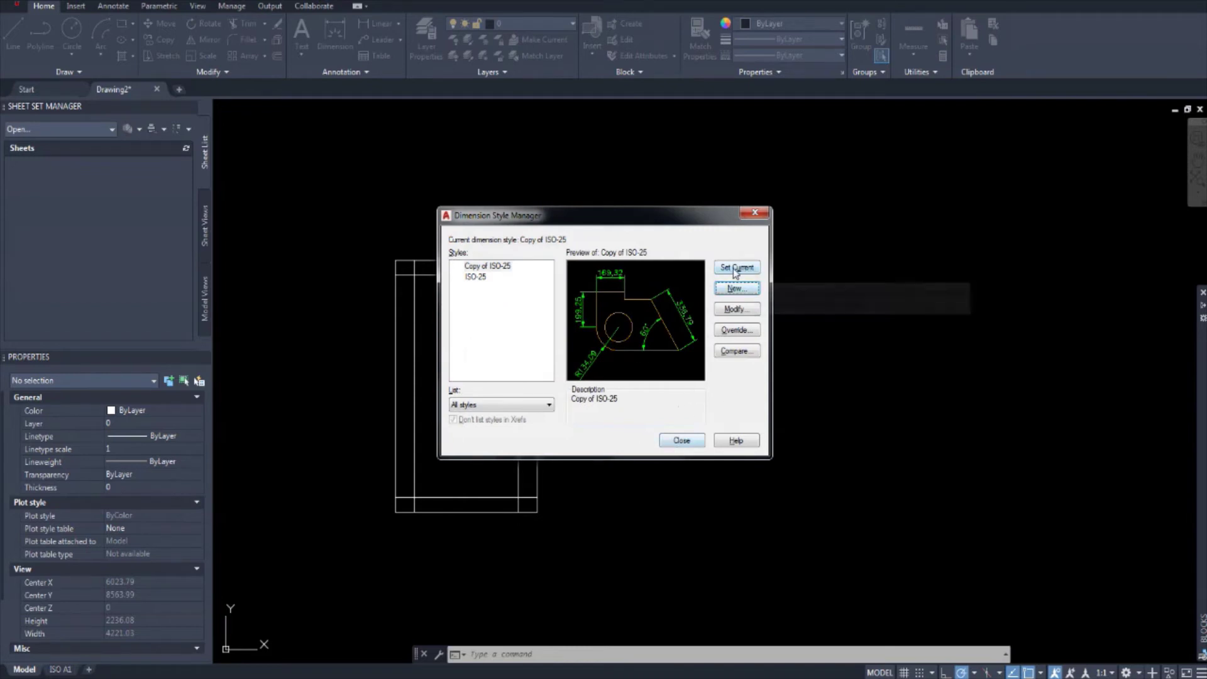
# Make Copy of ISO-25 the current dimension style and close the Dimension Style Manager
pyautogui.click(485, 267)
pyautogui.click(741, 267)
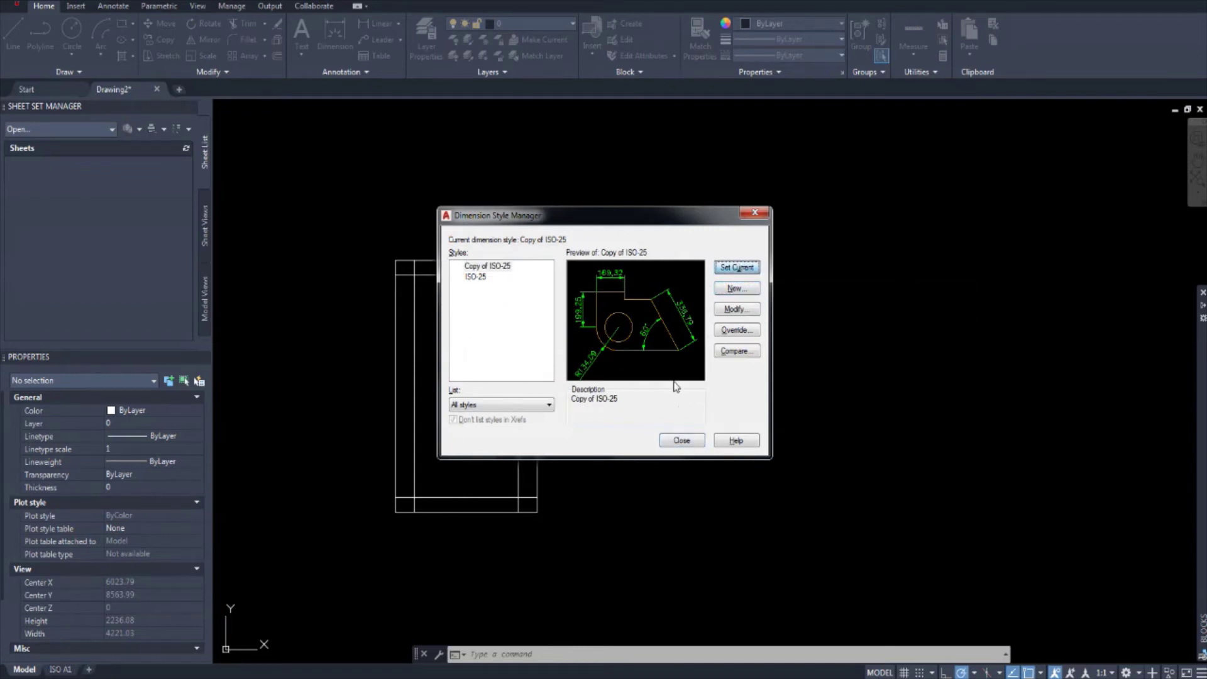
pyautogui.click(663, 445)
# Dimension the outer rectangle's top edge, placing the dimension line above it
pyautogui.moveTo(478, 390); pyautogui.dragTo(515, 391, button='middle')
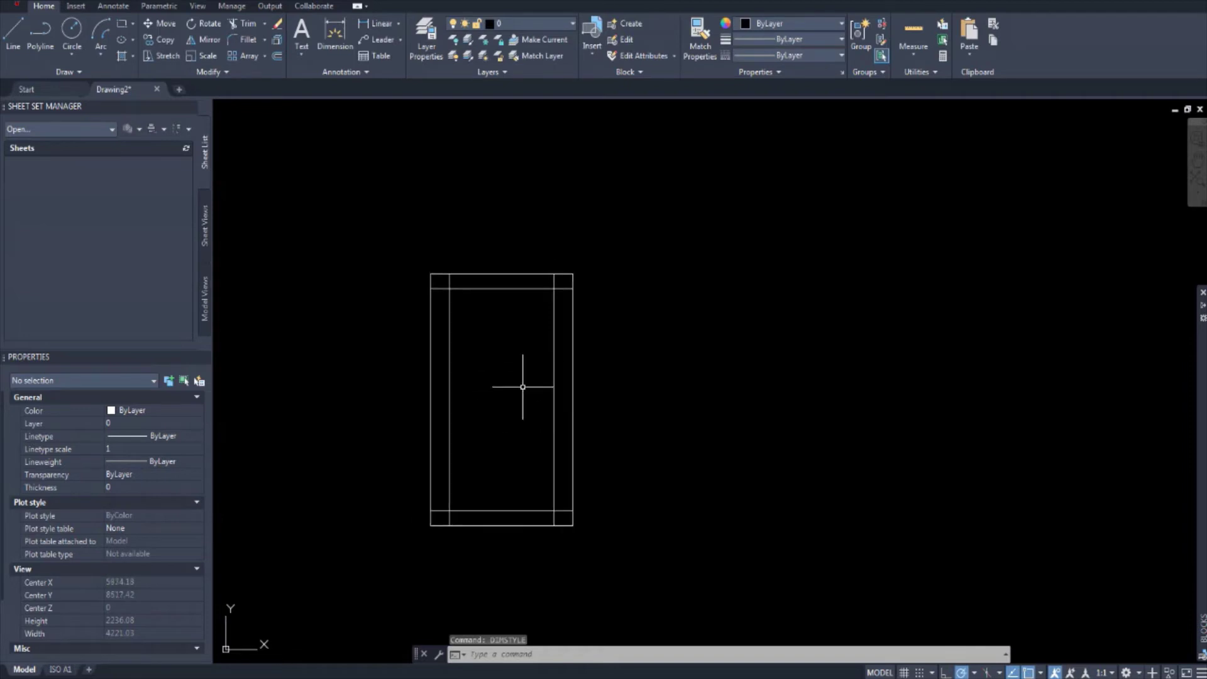
pyautogui.click(341, 46)
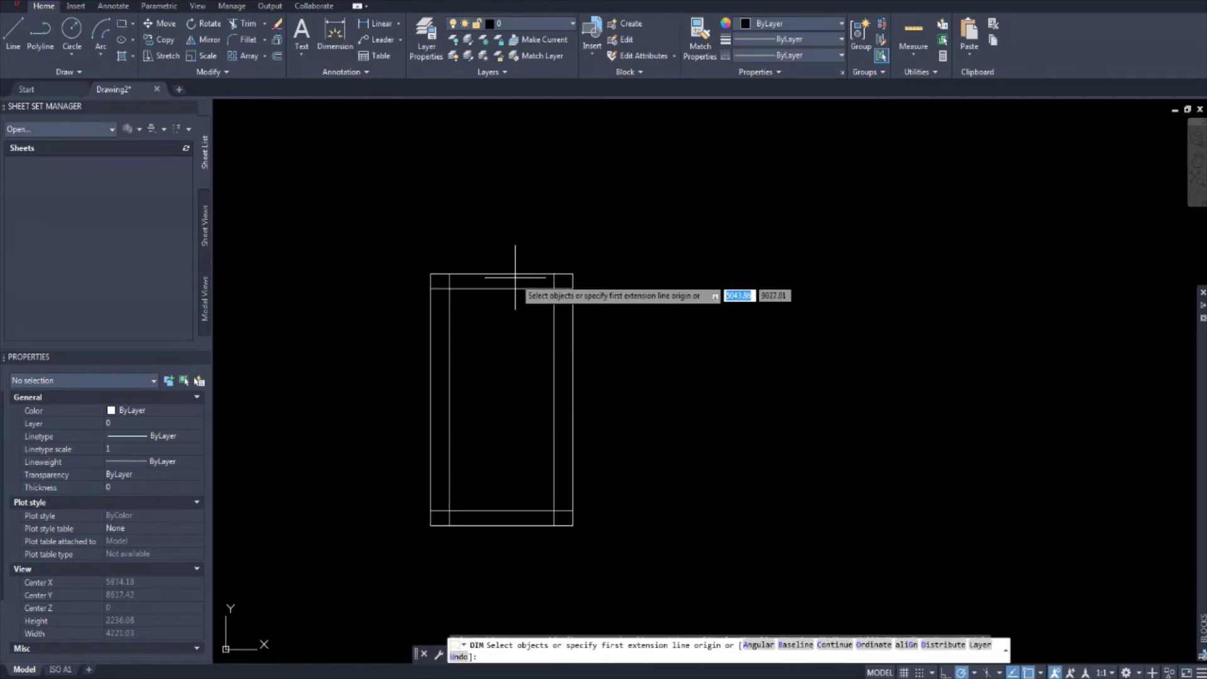
pyautogui.press('Return')
pyautogui.click(531, 274)
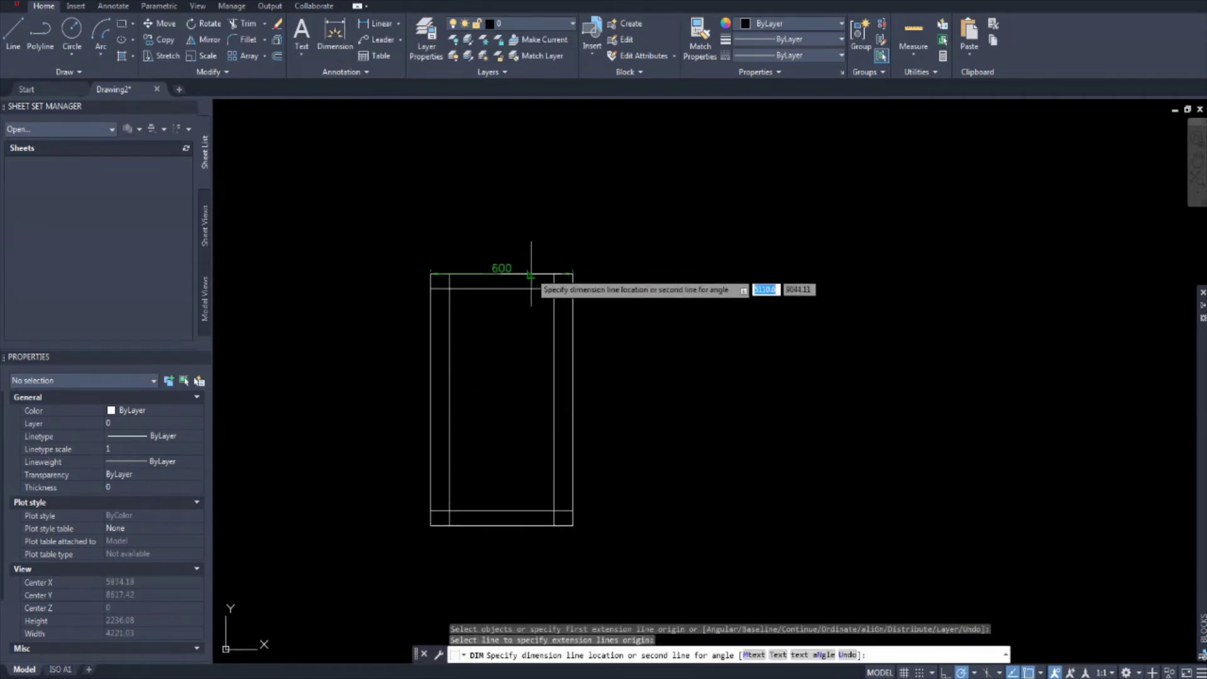
pyautogui.click(535, 236)
# Dimension the outer rectangle's left side, placing the dimension line outside it, and end the Dimension command
pyautogui.press('Return')
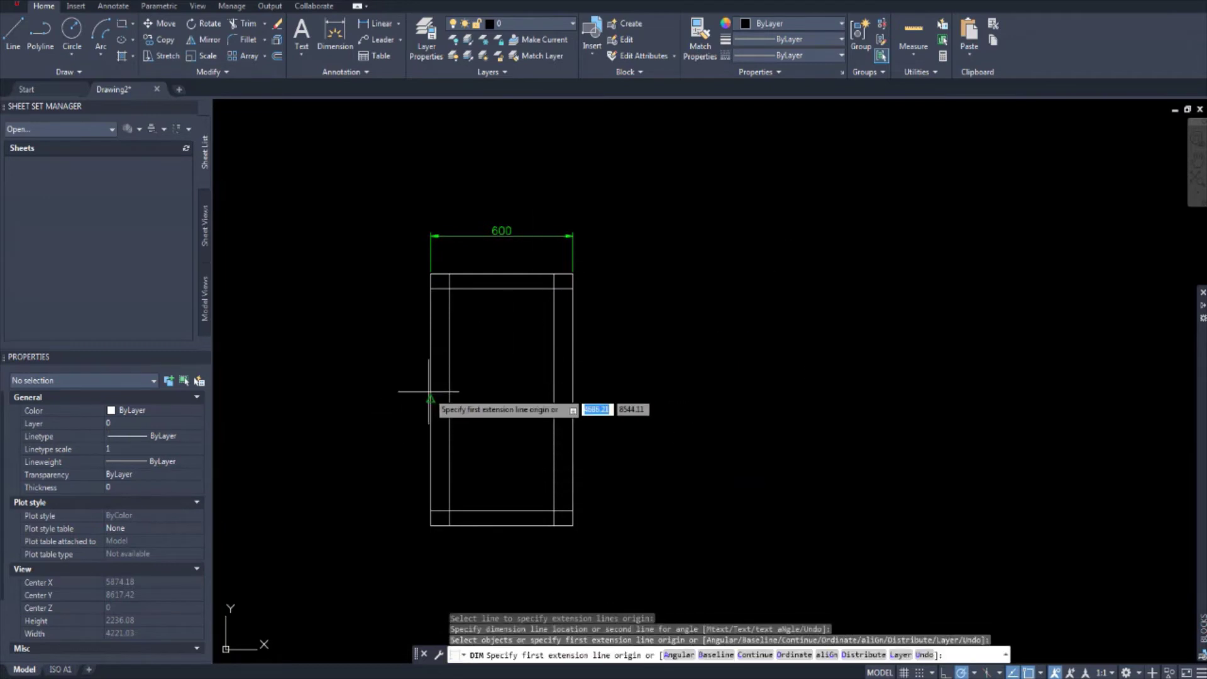
pyautogui.click(430, 385)
pyautogui.click(417, 385)
pyautogui.click(429, 384)
pyautogui.click(397, 386)
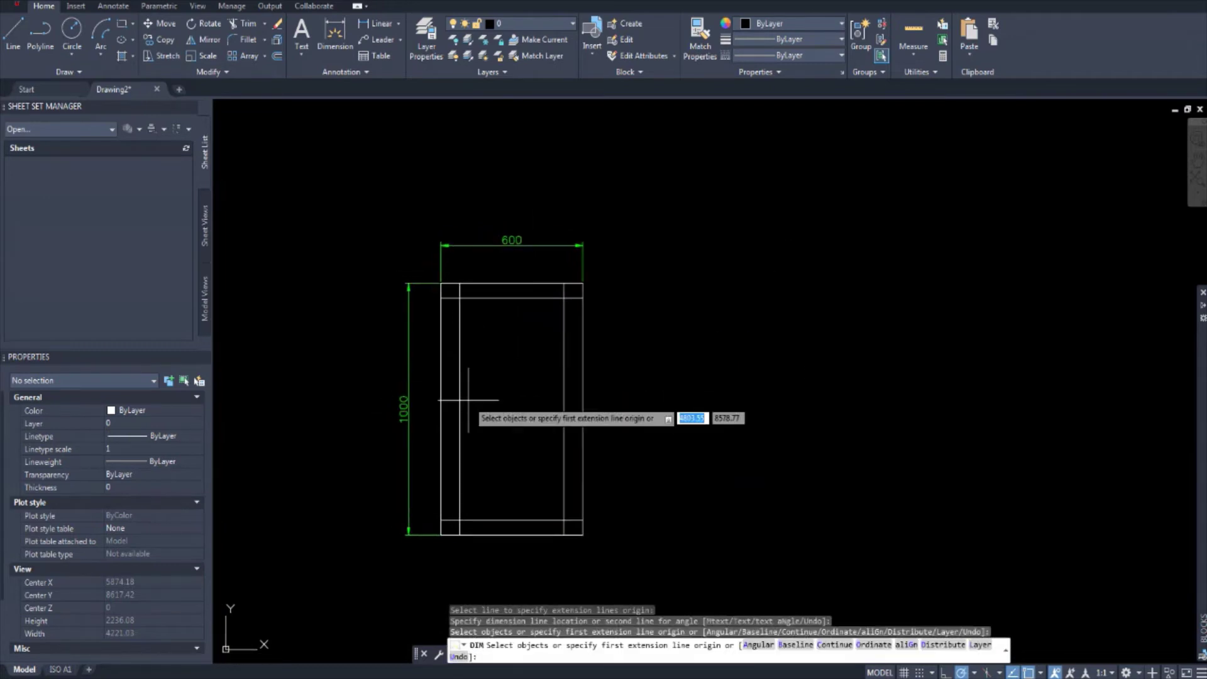
pyautogui.press('Escape')
# Change the colour of the four inner offset lines to Red and clear the selection
pyautogui.scroll(3, 473, 390)
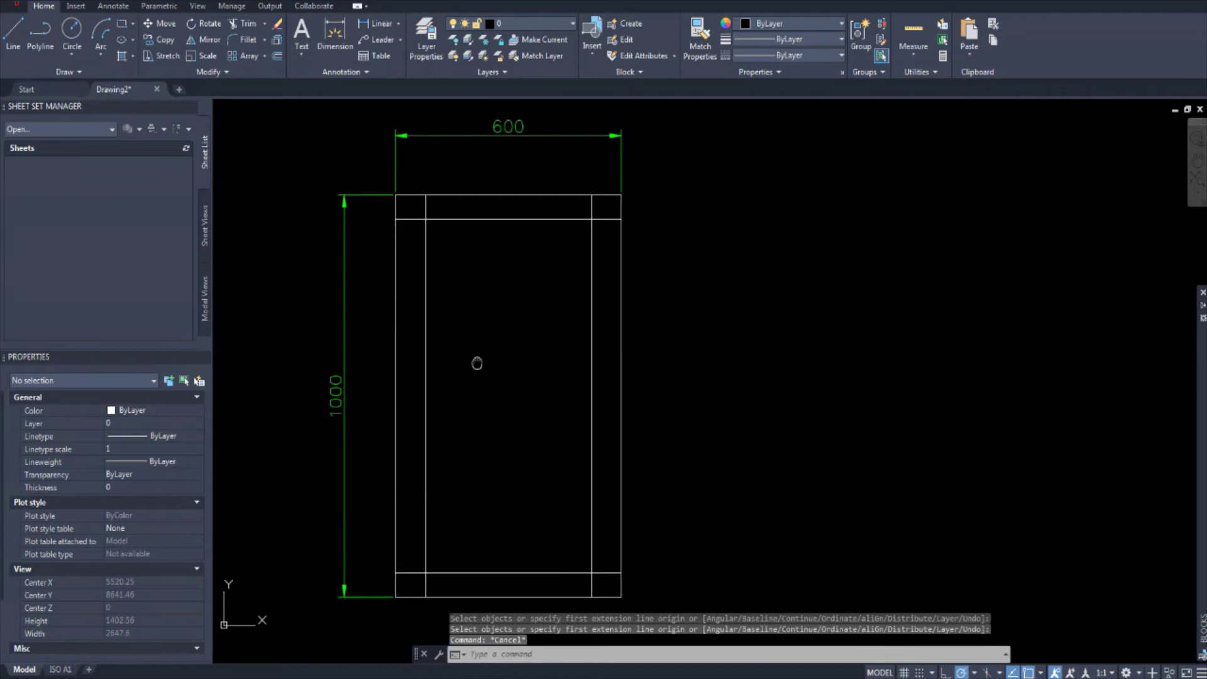
pyautogui.moveTo(538, 302); pyautogui.dragTo(469, 295, button='middle')
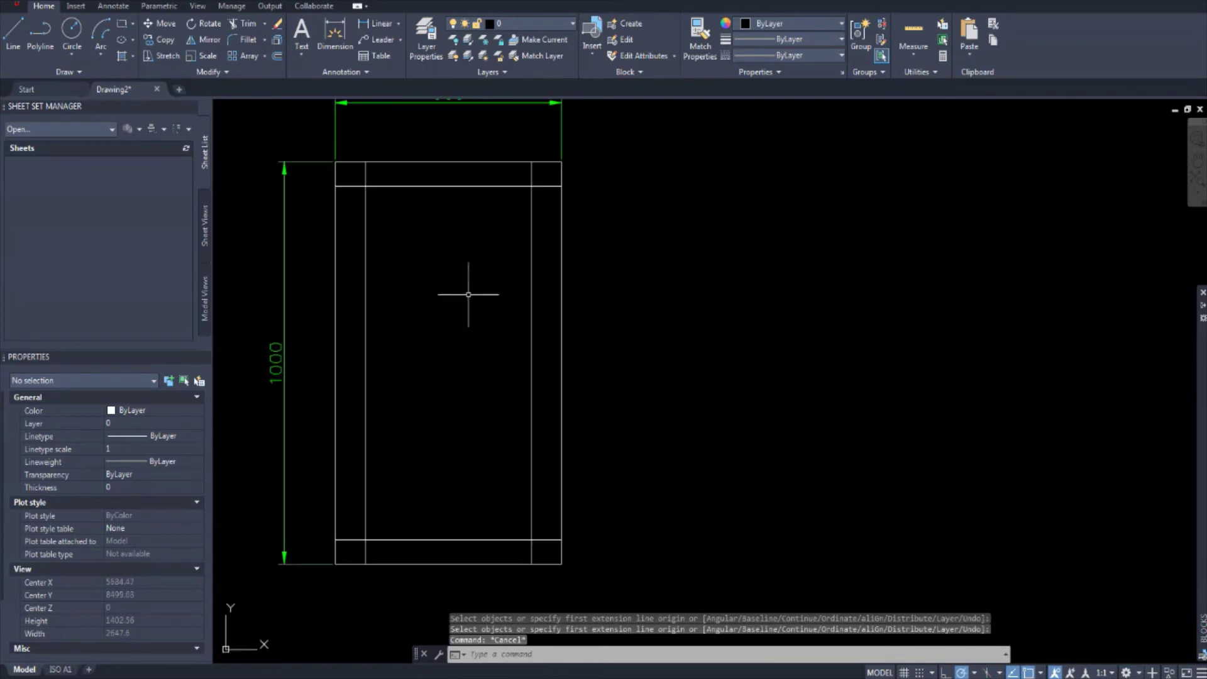
pyautogui.click(540, 549)
pyautogui.click(378, 186)
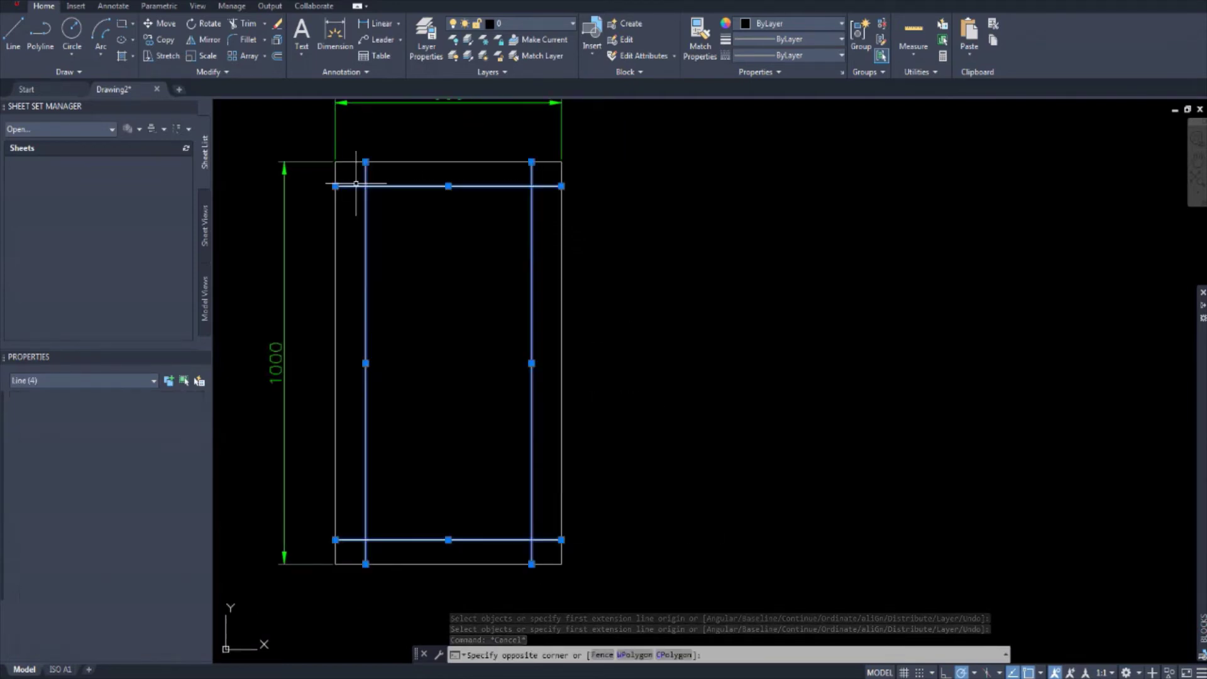
pyautogui.click(151, 415)
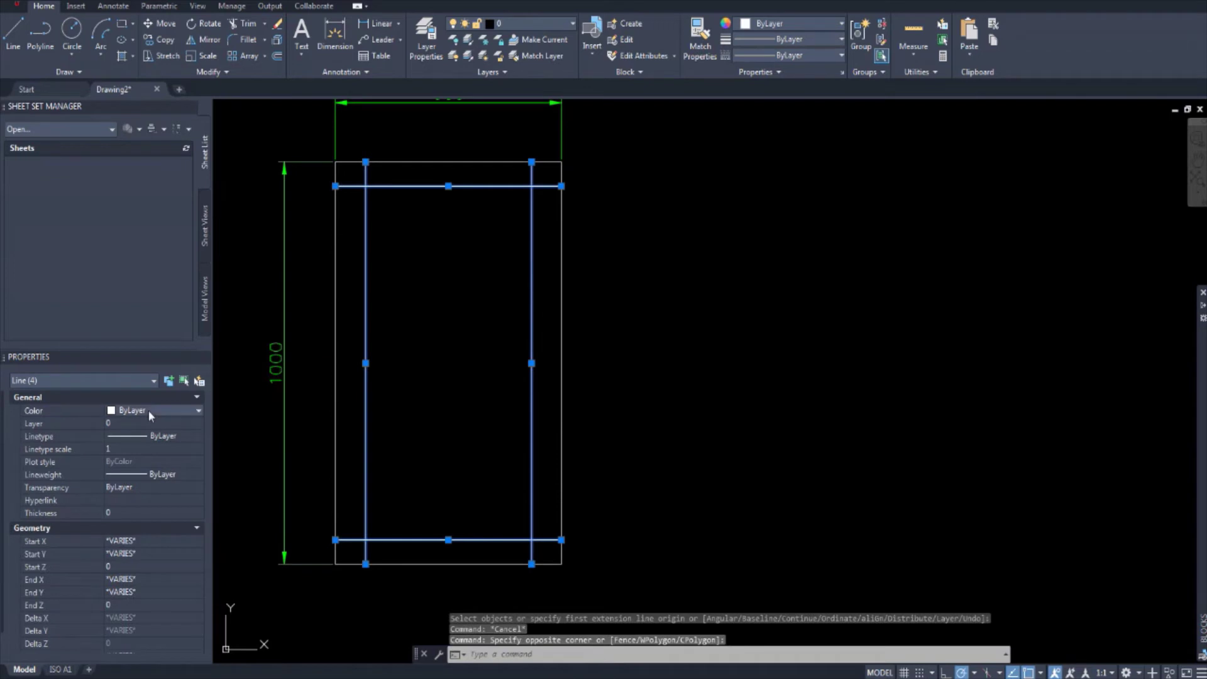
pyautogui.click(197, 412)
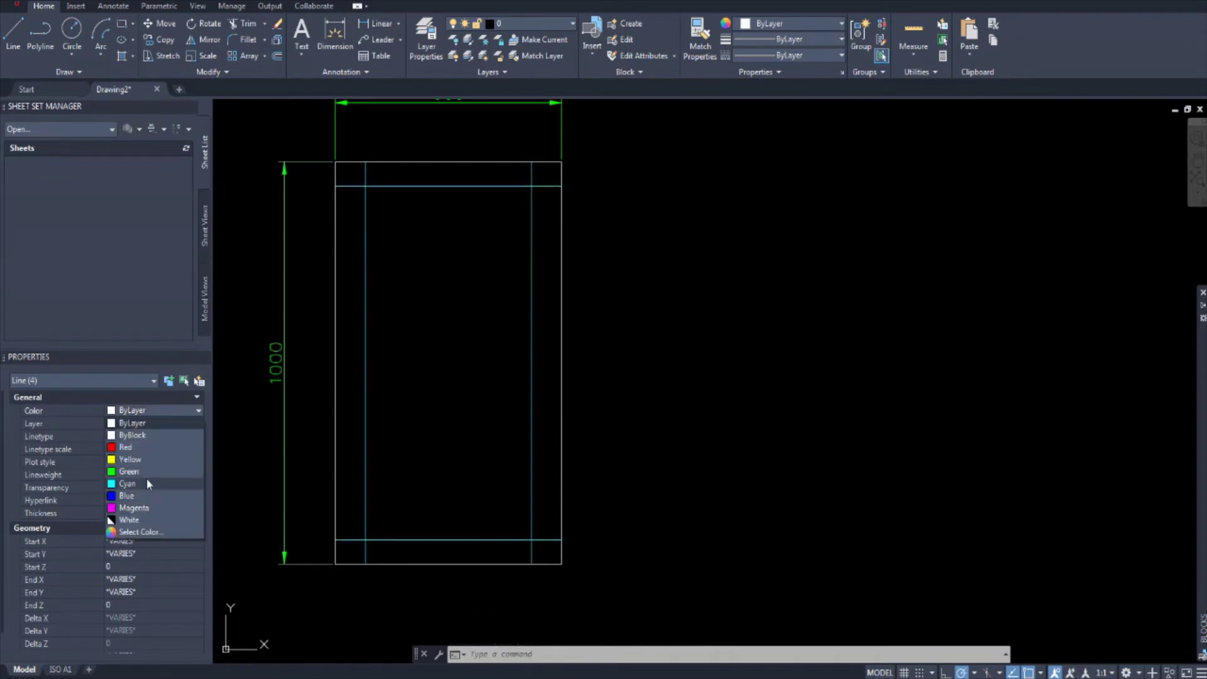
pyautogui.click(151, 445)
pyautogui.press('Escape')
pyautogui.press('Escape')
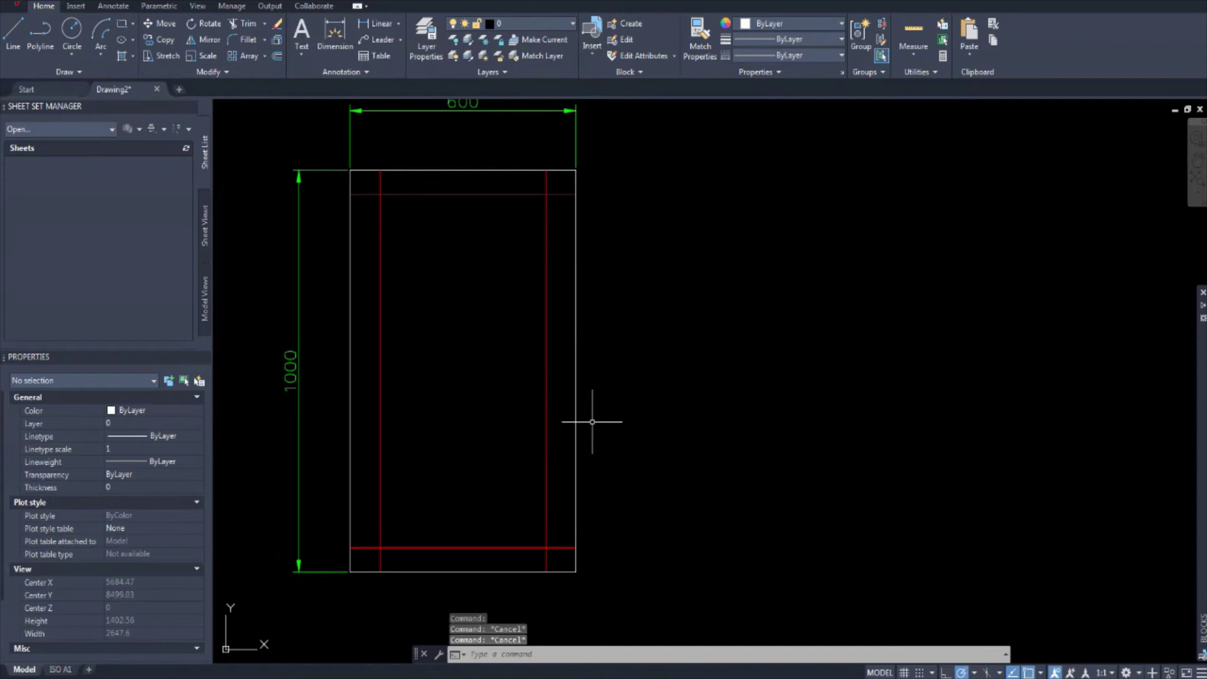
# Draw a rectangle from the upper-left intersection of the red lines to a point just short of the right red line, slightly above mid-height
pyautogui.moveTo(593, 422); pyautogui.dragTo(587, 426, button='middle')
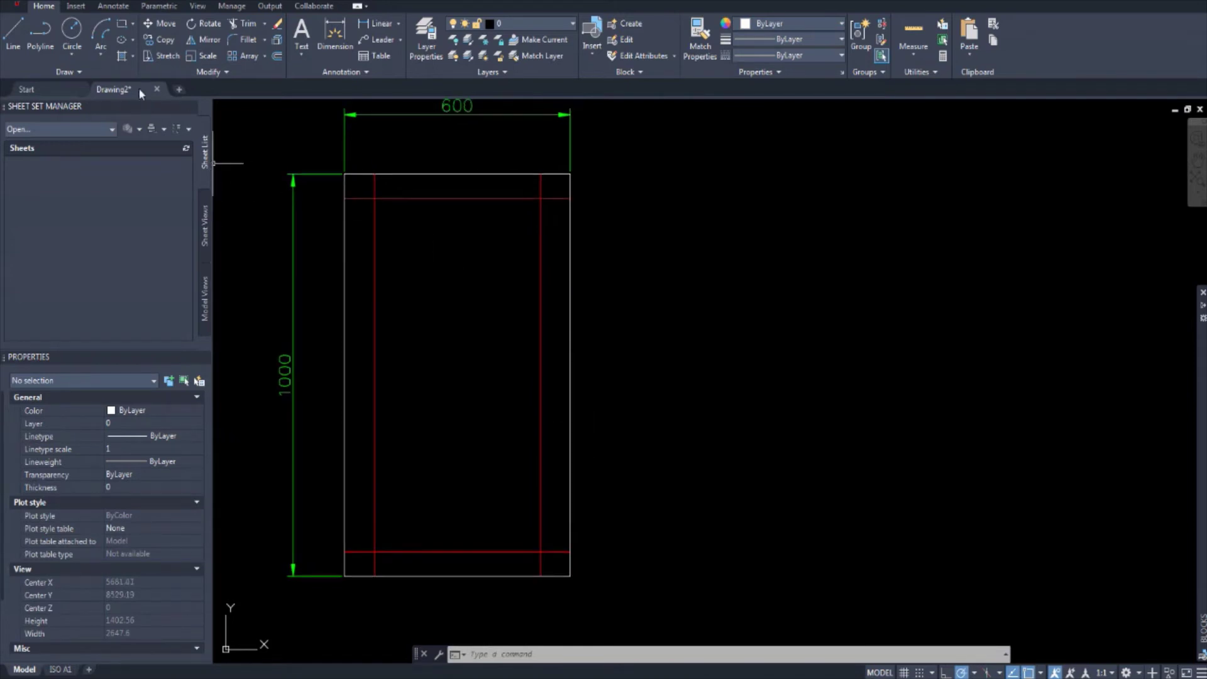
pyautogui.click(123, 30)
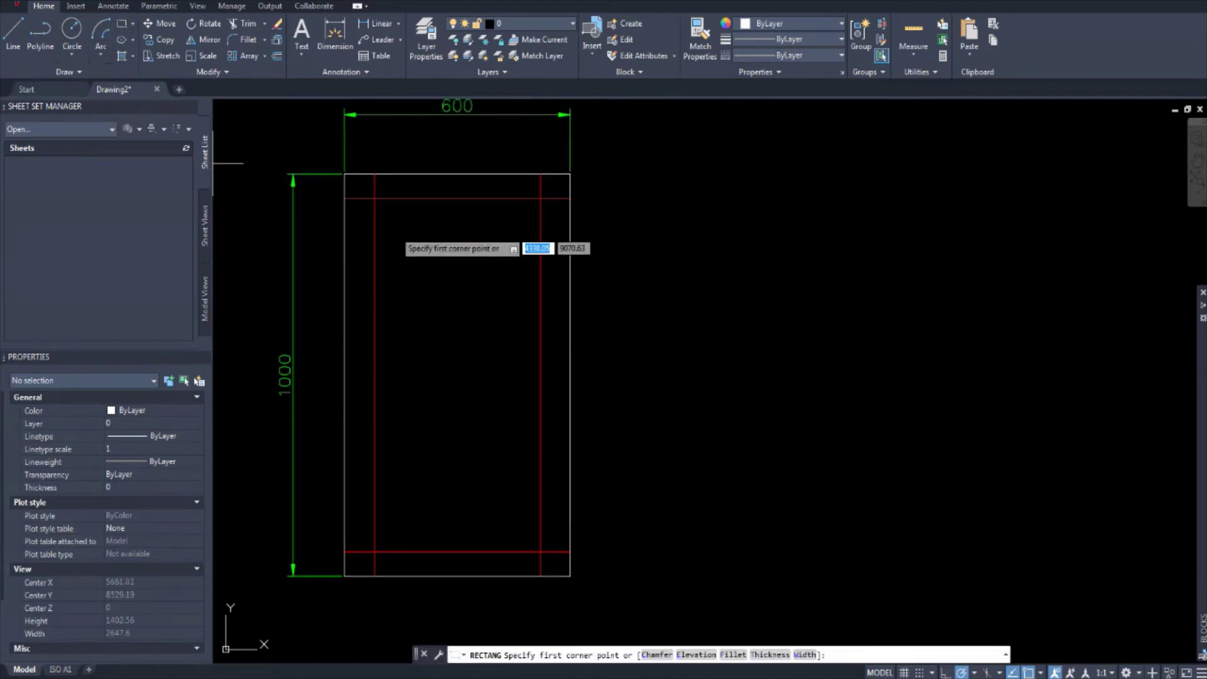
pyautogui.click(375, 199)
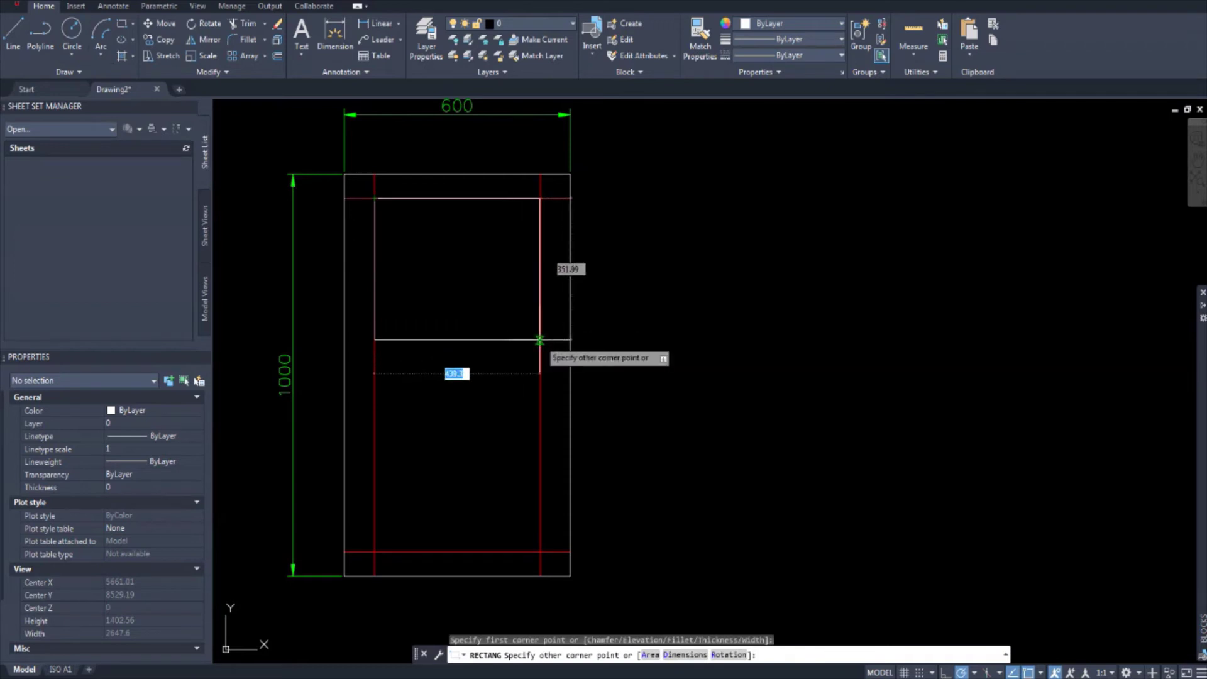
pyautogui.click(527, 355)
pyautogui.press('Escape')
pyautogui.press('Escape')
pyautogui.press('Escape')
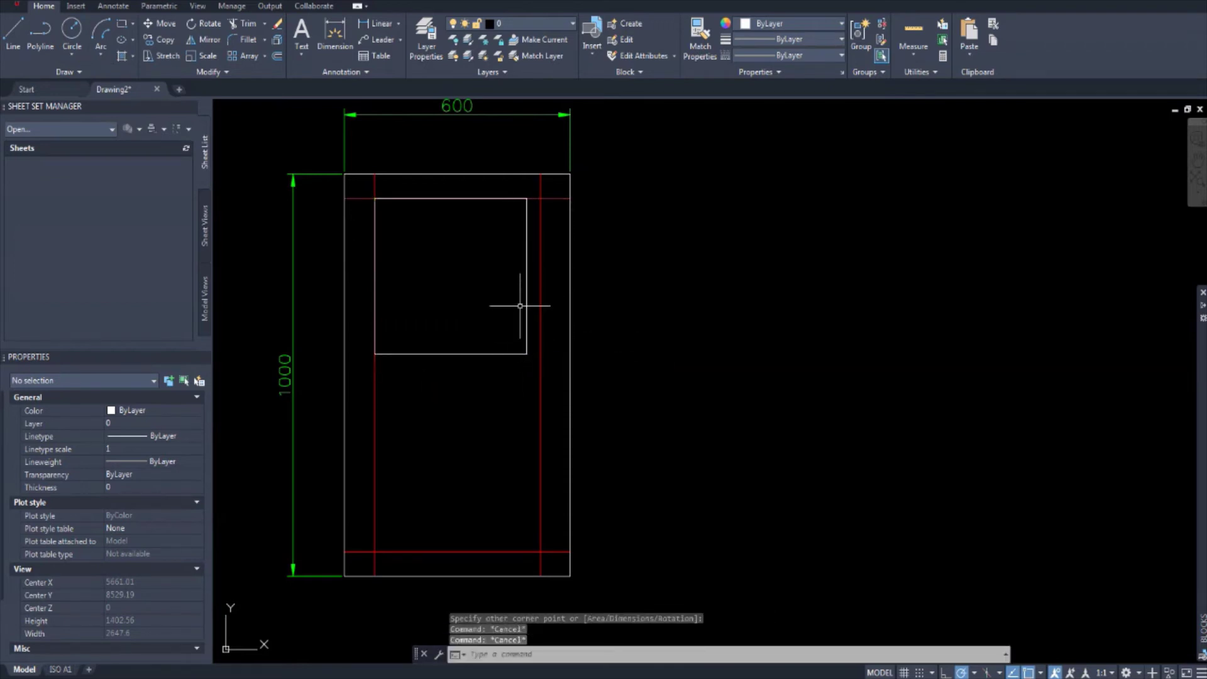
# Stretch the new inner rectangle's right side onto the right red vertical line and deselect it
pyautogui.click(527, 295)
pyautogui.click(521, 273)
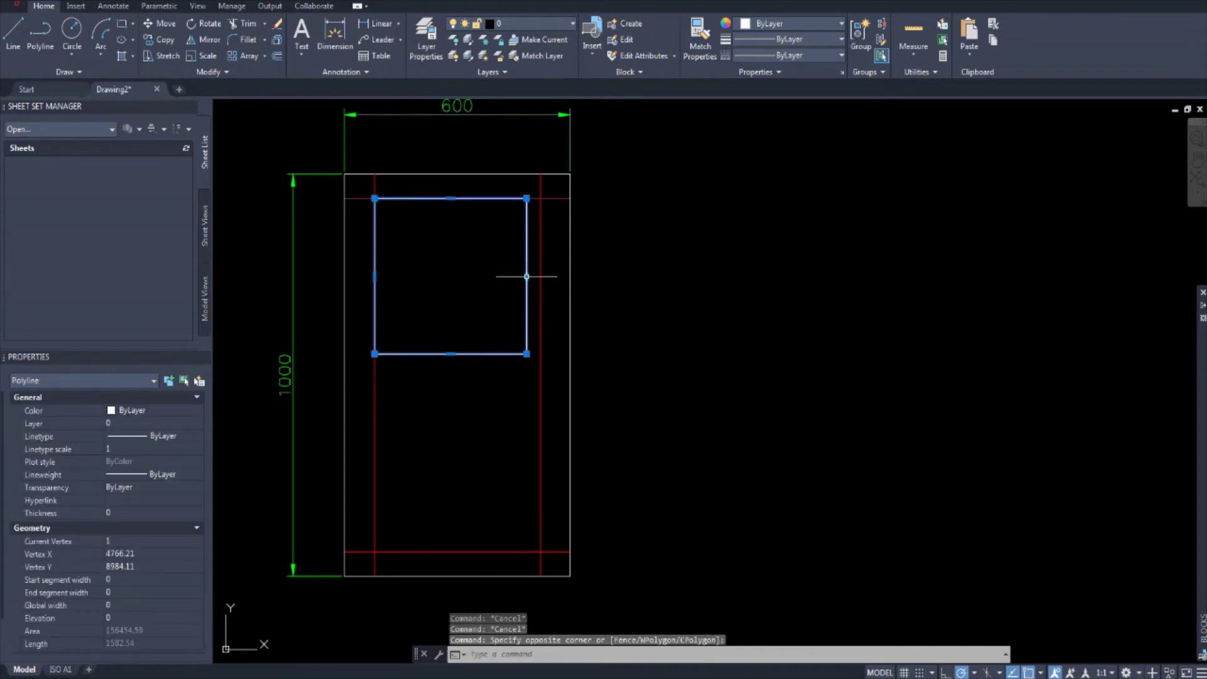
pyautogui.click(527, 277)
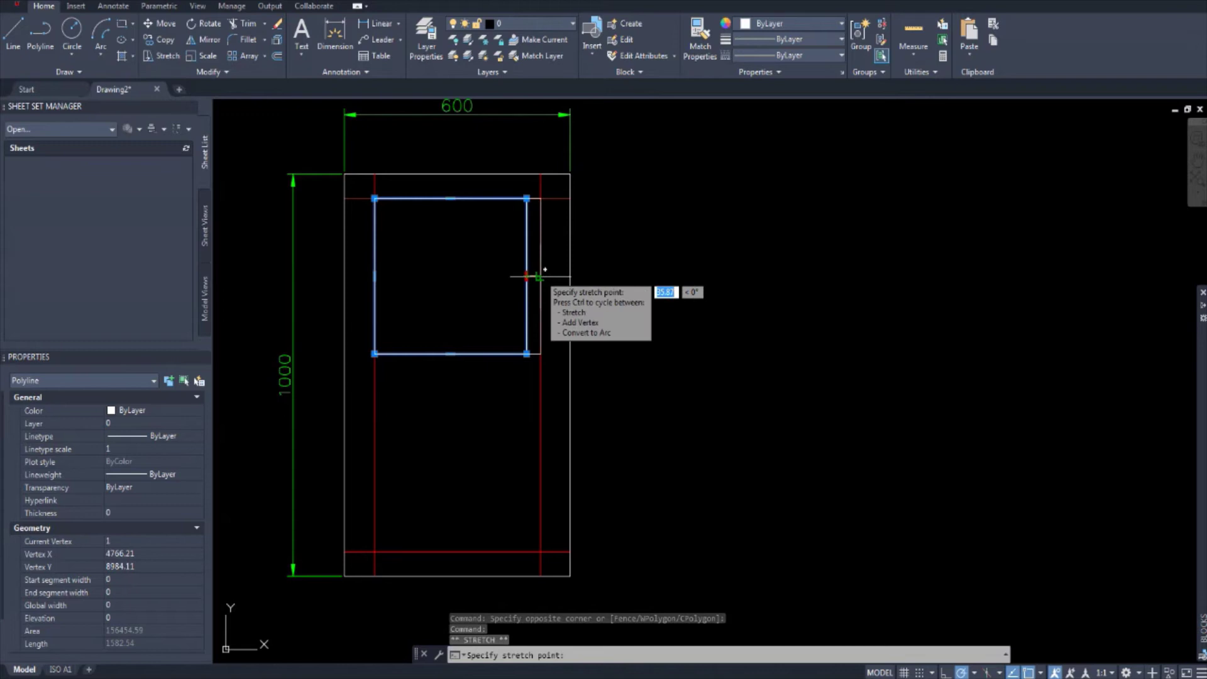
pyautogui.click(540, 271)
pyautogui.press('Escape')
pyautogui.press('Escape')
pyautogui.press('Escape')
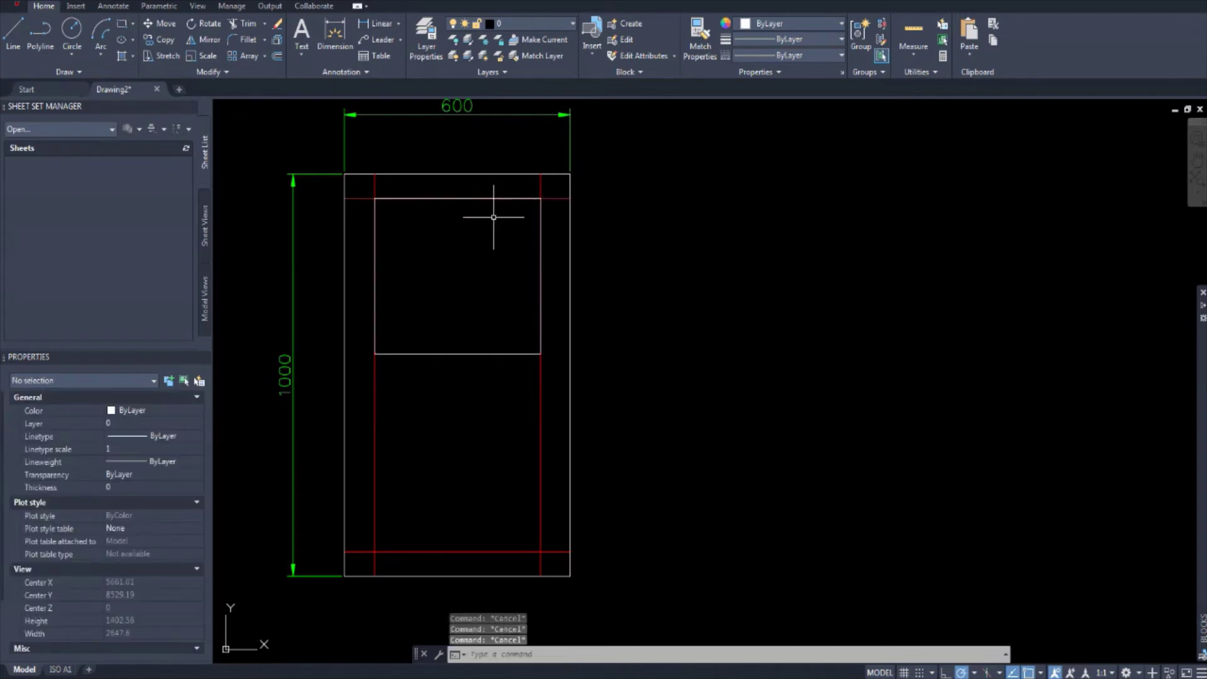
pyautogui.scroll(4, 494, 211)
pyautogui.scroll(-5, 549, 253)
pyautogui.scroll(4, 548, 262)
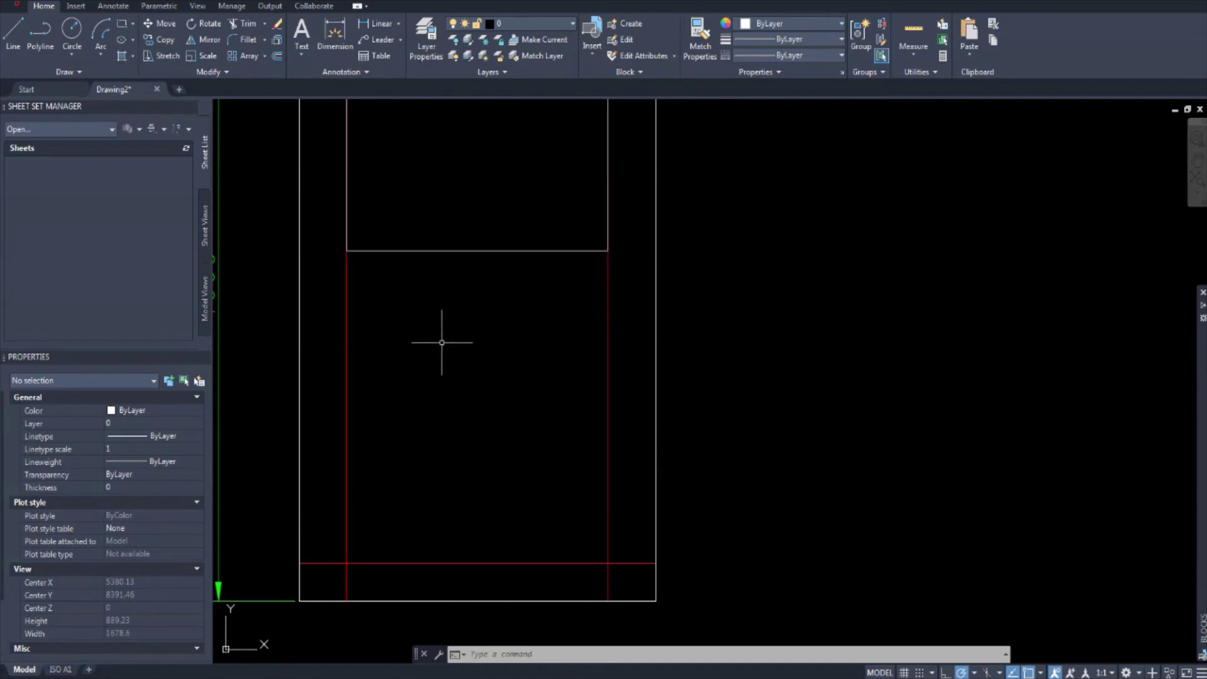
pyautogui.scroll(-2, 442, 343)
pyautogui.moveTo(399, 340); pyautogui.dragTo(401, 345, button='middle')
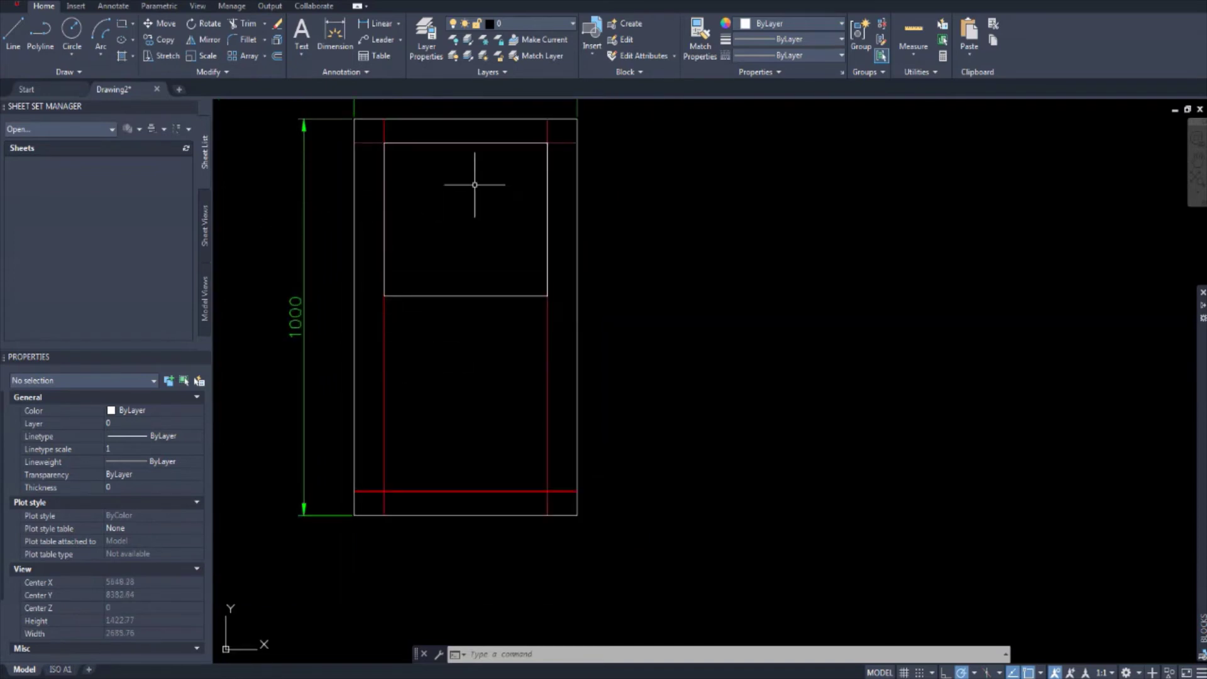
# Draw two diagonal lines between the opposite corners of the inner rectangle
pyautogui.moveTo(468, 205)
pyautogui.mouseDown(button='middle')
pyautogui.moveTo(465, 228)
pyautogui.moveTo(443, 232)
pyautogui.mouseUp(button='middle')
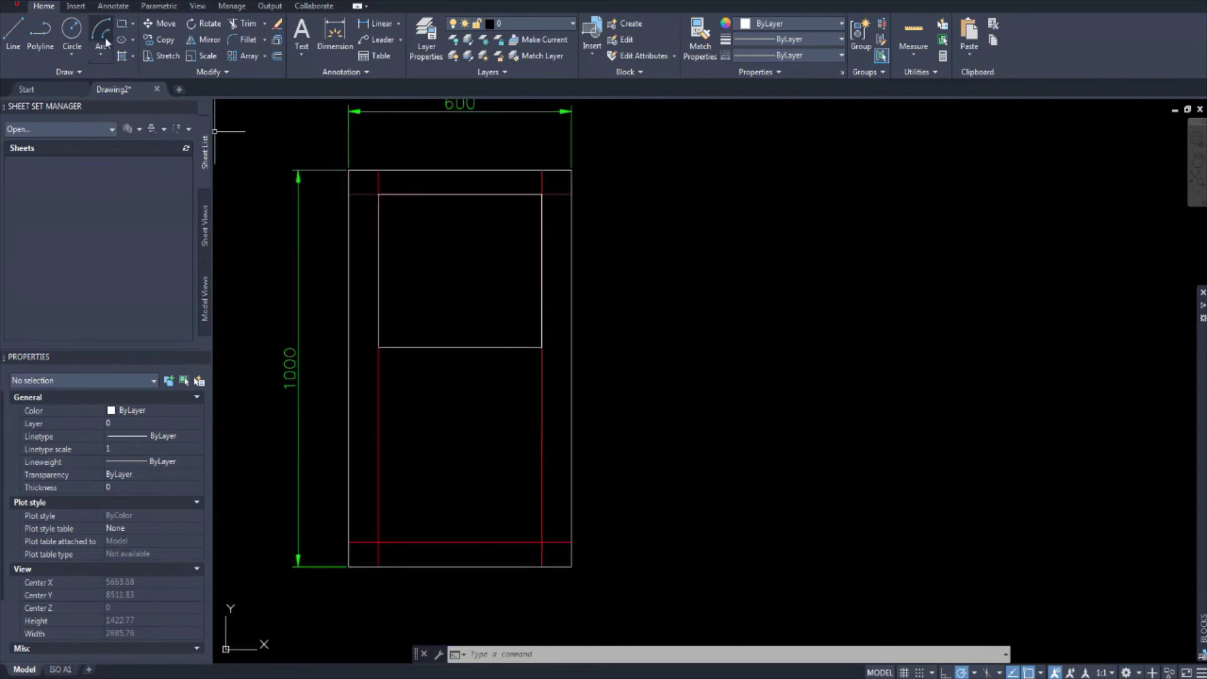
pyautogui.click(14, 37)
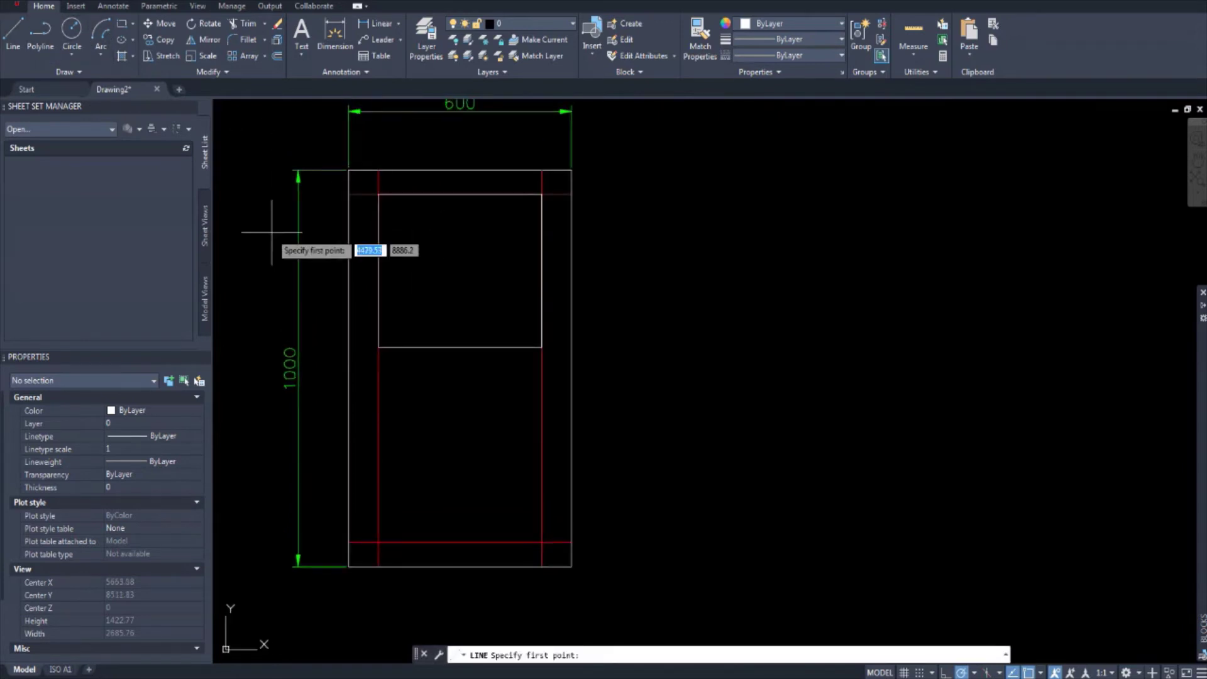
pyautogui.click(377, 347)
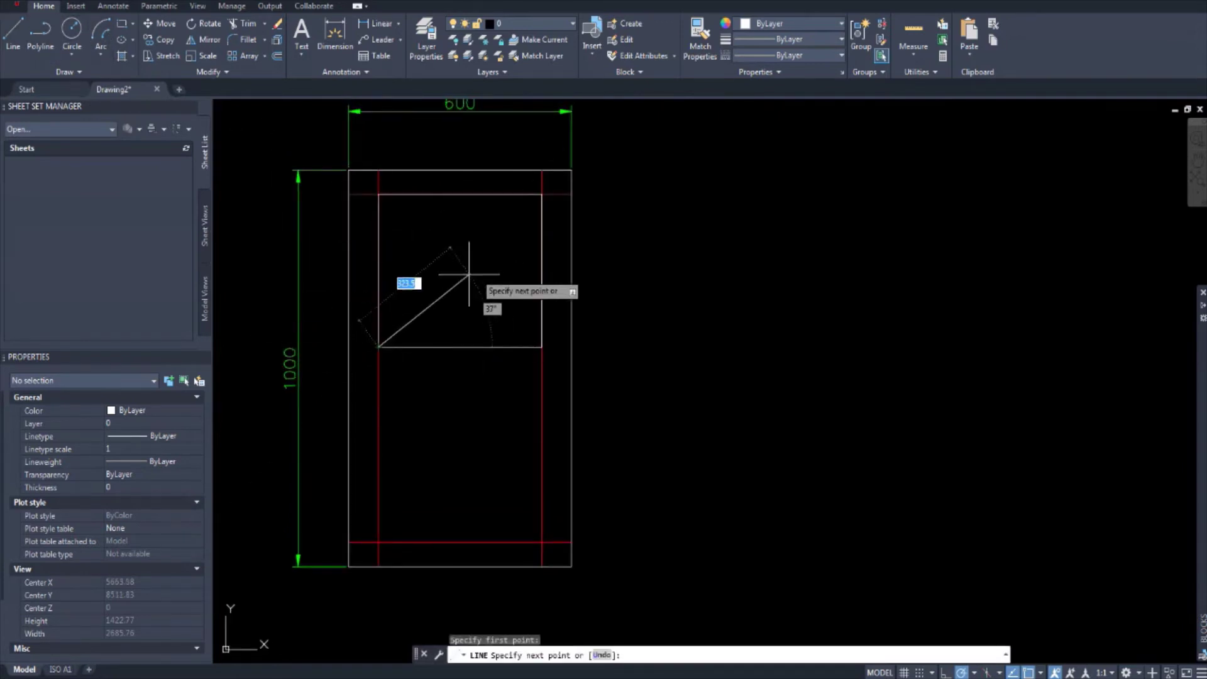
pyautogui.click(541, 195)
pyautogui.press('Escape')
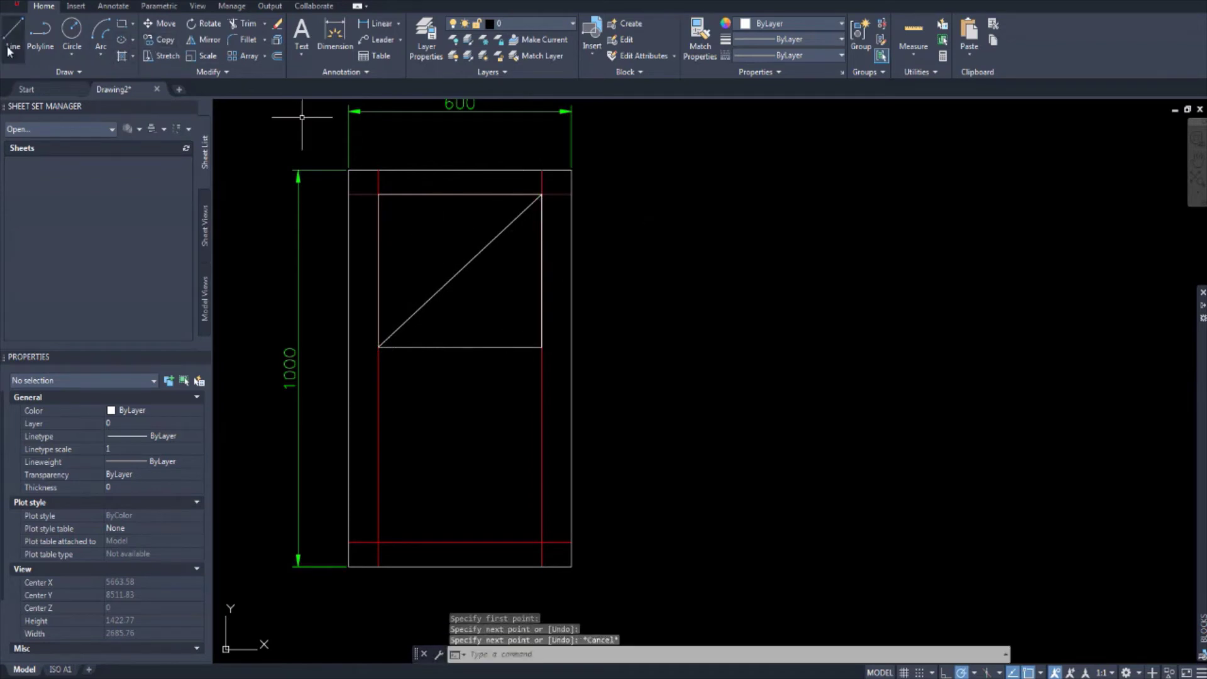
pyautogui.press('Return')
pyautogui.click(541, 347)
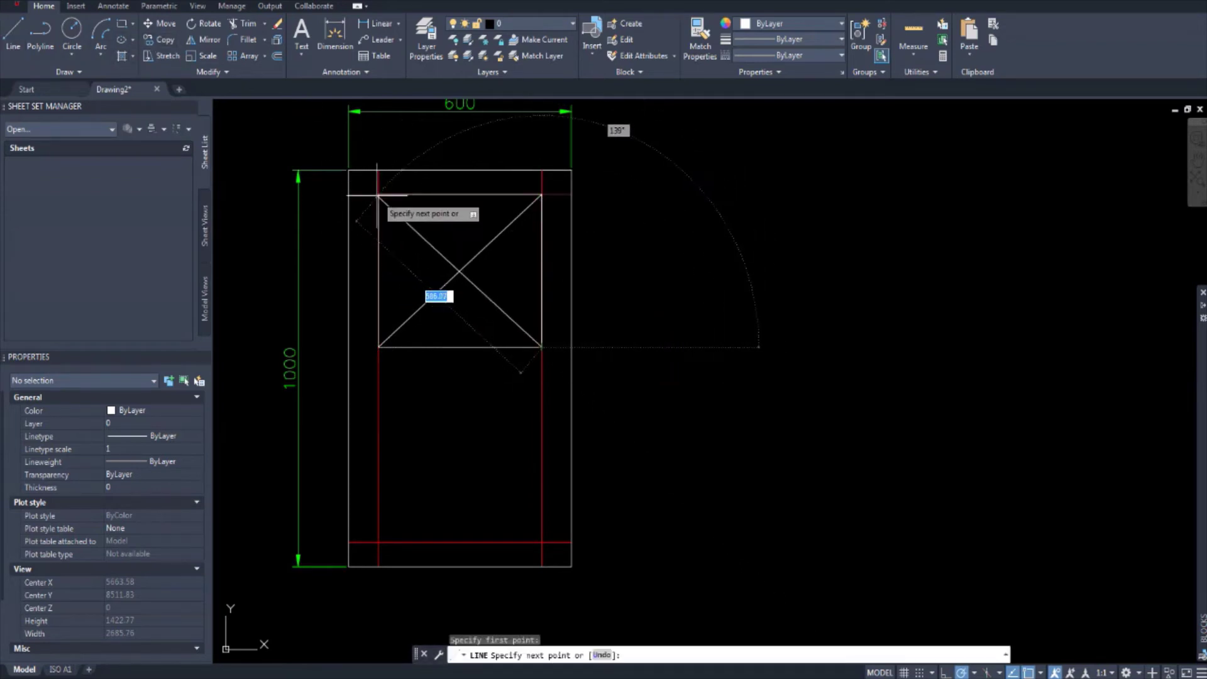
pyautogui.click(379, 196)
pyautogui.press('Escape')
pyautogui.moveTo(466, 218); pyautogui.dragTo(464, 219, button='middle')
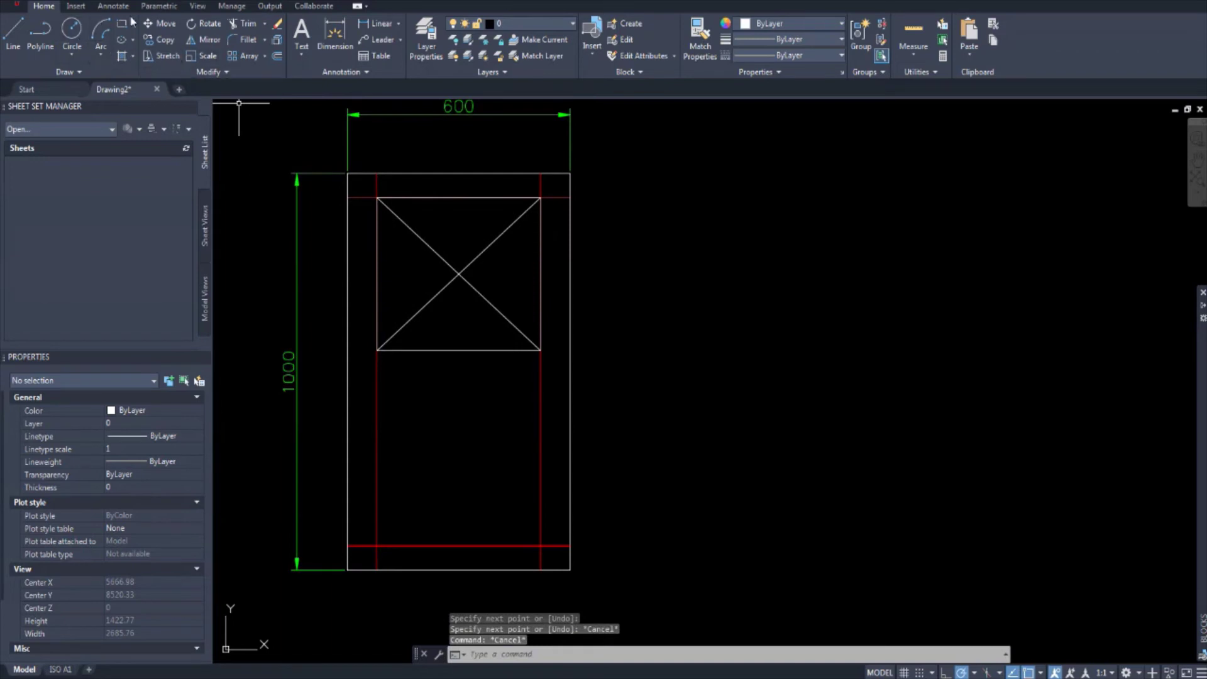
# Draw a circle with radius 20 centred on the intersection of the two diagonals
pyautogui.click(76, 28)
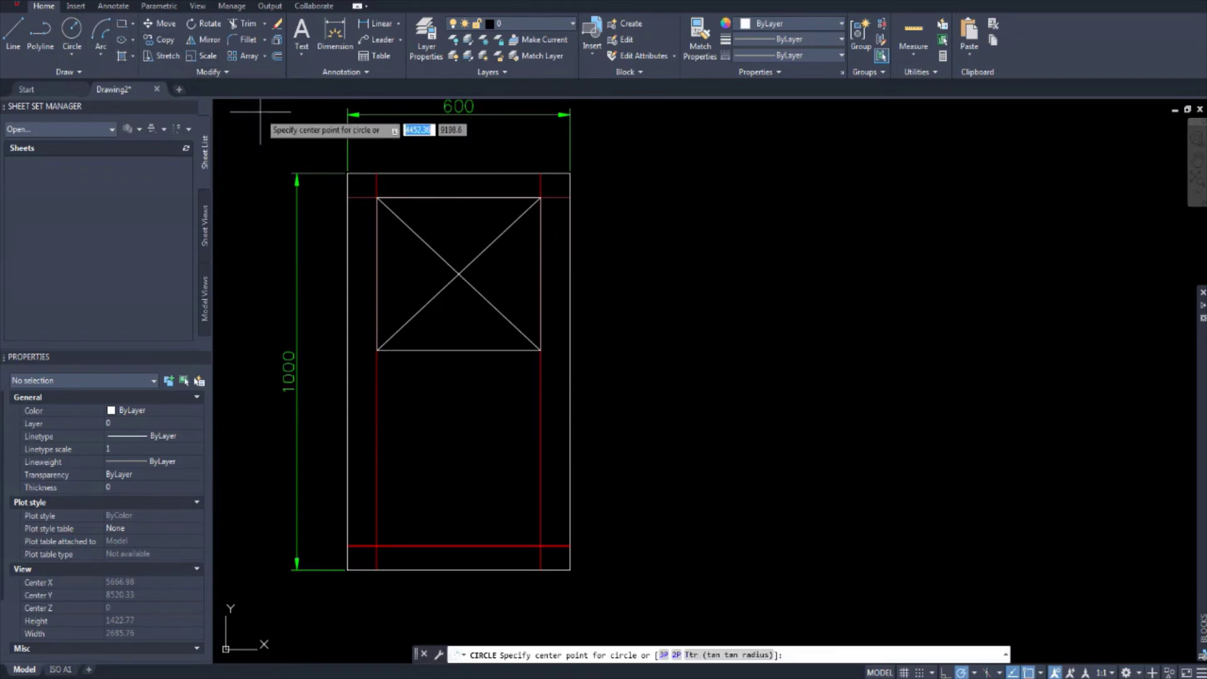
pyautogui.click(459, 274)
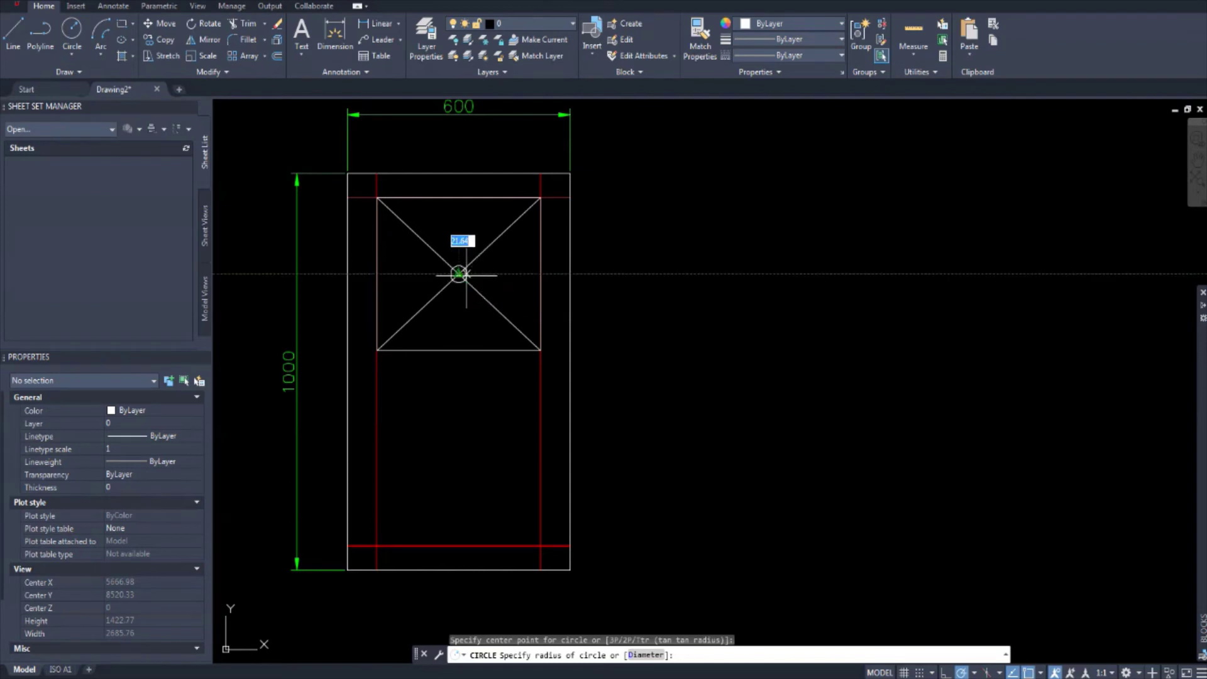
pyautogui.scroll(4, 464, 274)
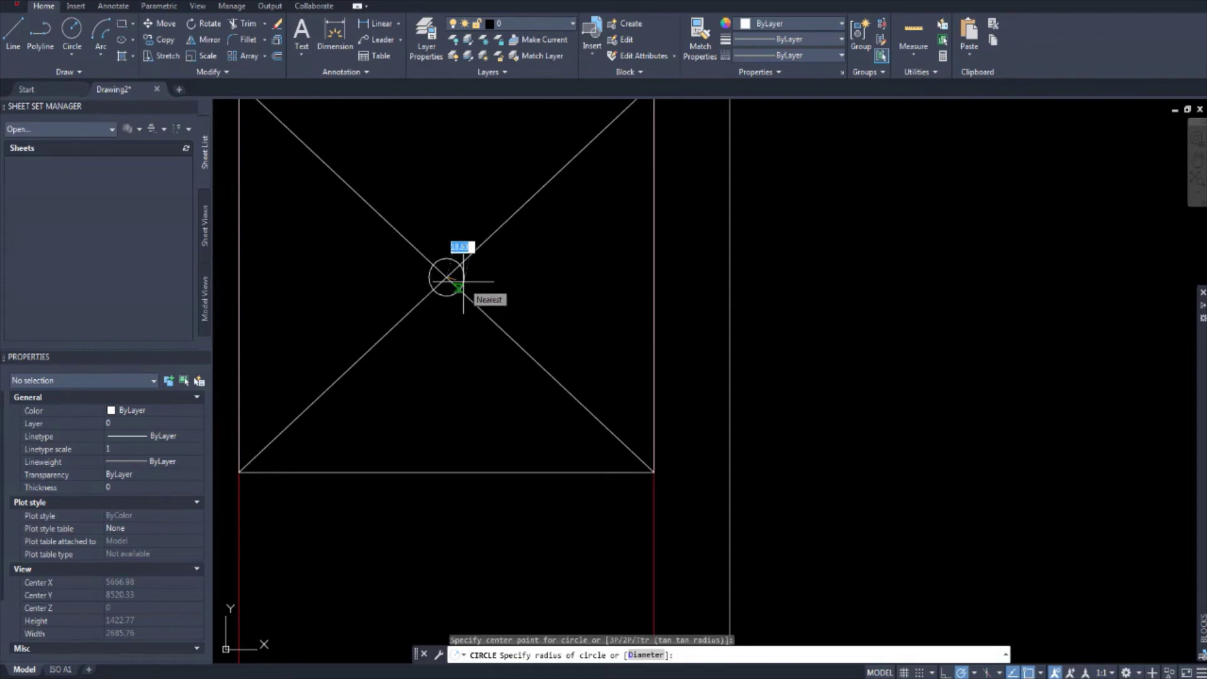
pyautogui.write('20')
pyautogui.press('Return')
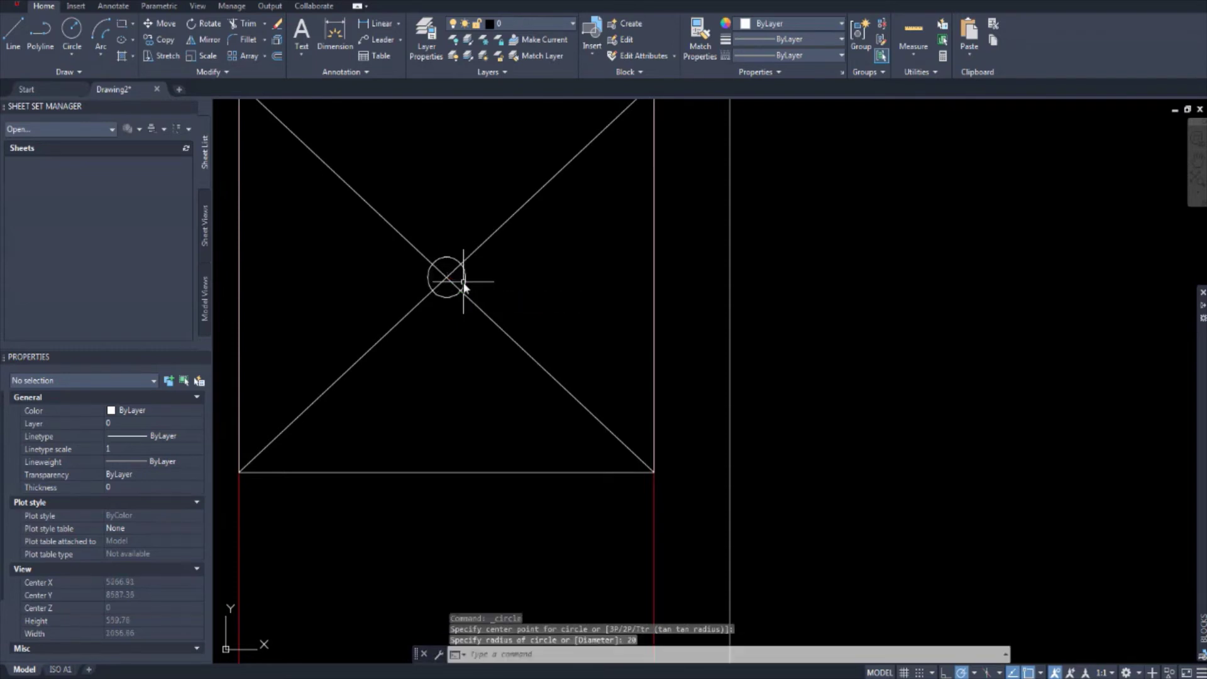
# Offset the circle inward by 4 and end the Offset command
pyautogui.scroll(2, 418, 270)
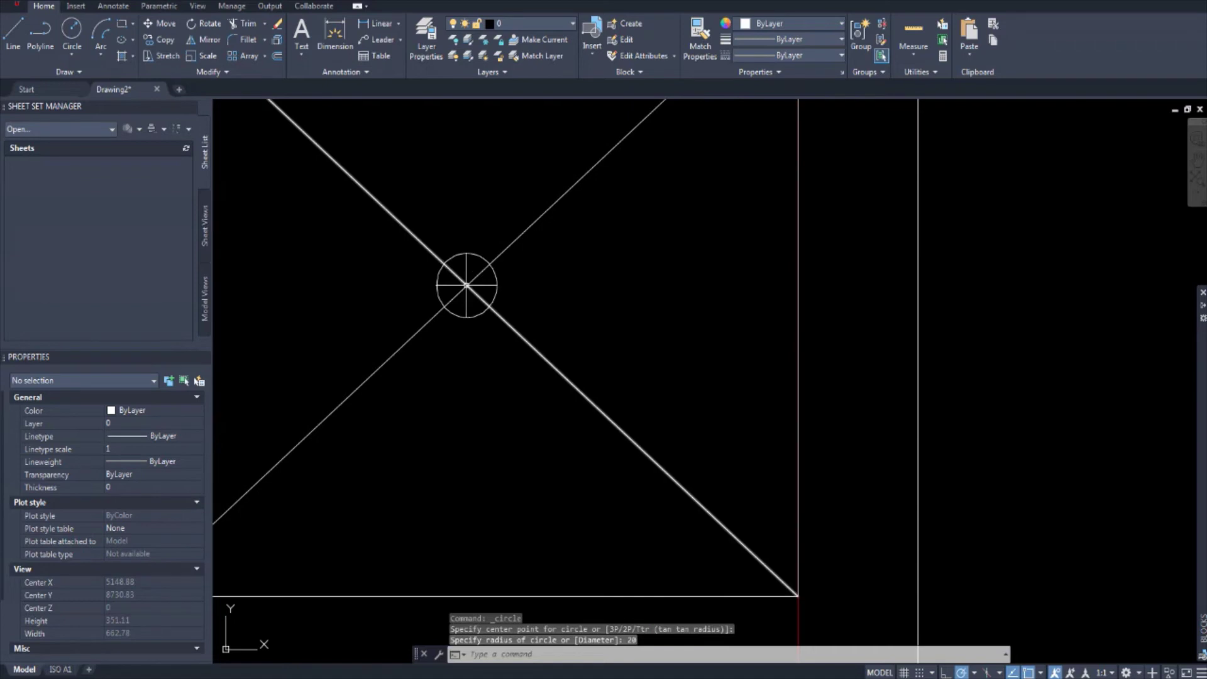
pyautogui.moveTo(467, 285); pyautogui.dragTo(462, 291, button='middle')
pyautogui.press('Escape')
pyautogui.press('Escape')
pyautogui.press('Escape')
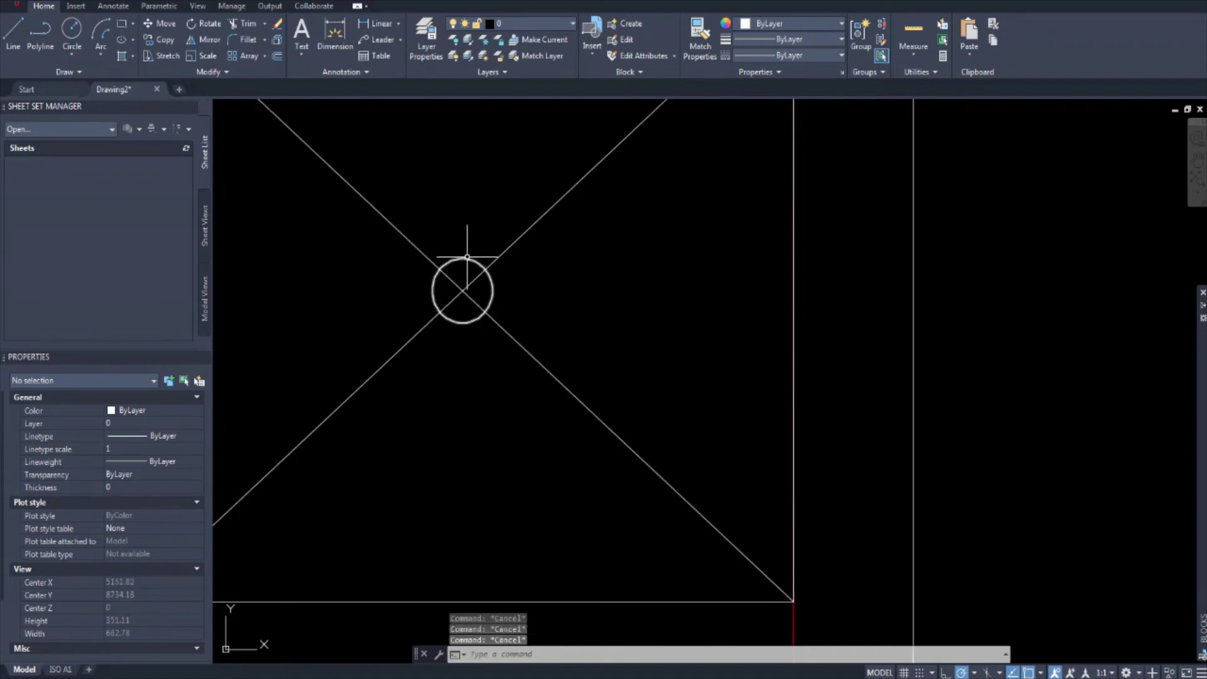
pyautogui.press('Return')
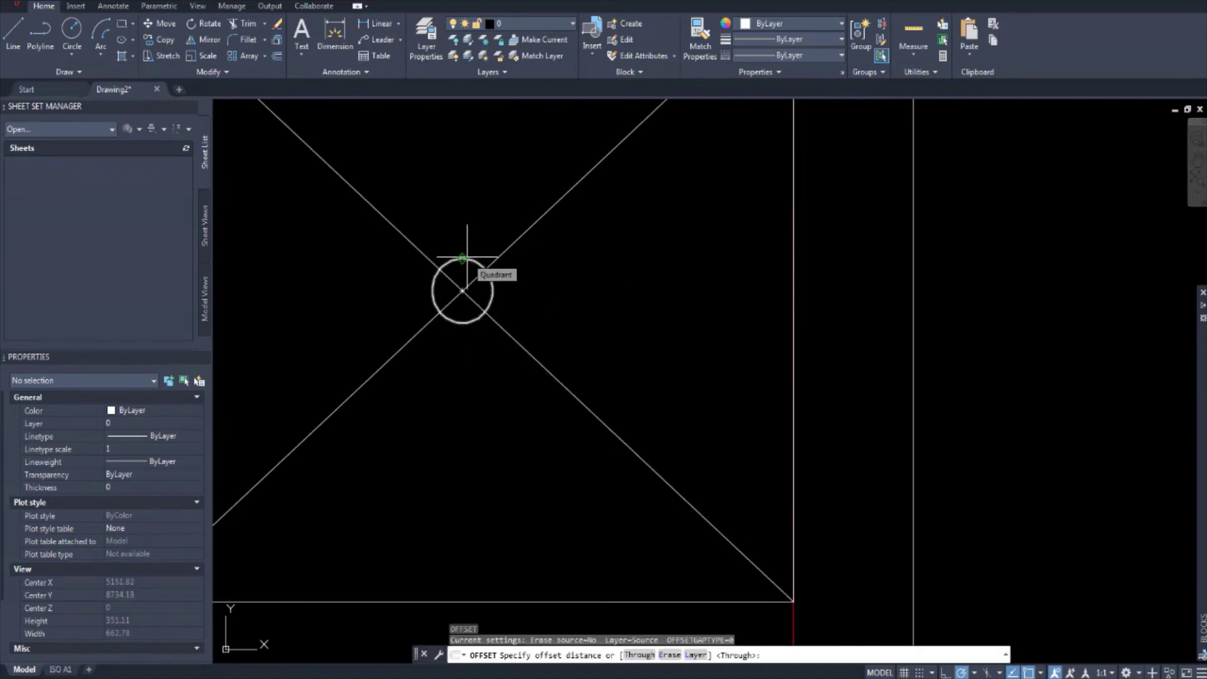
pyautogui.press('Return')
pyautogui.click(474, 261)
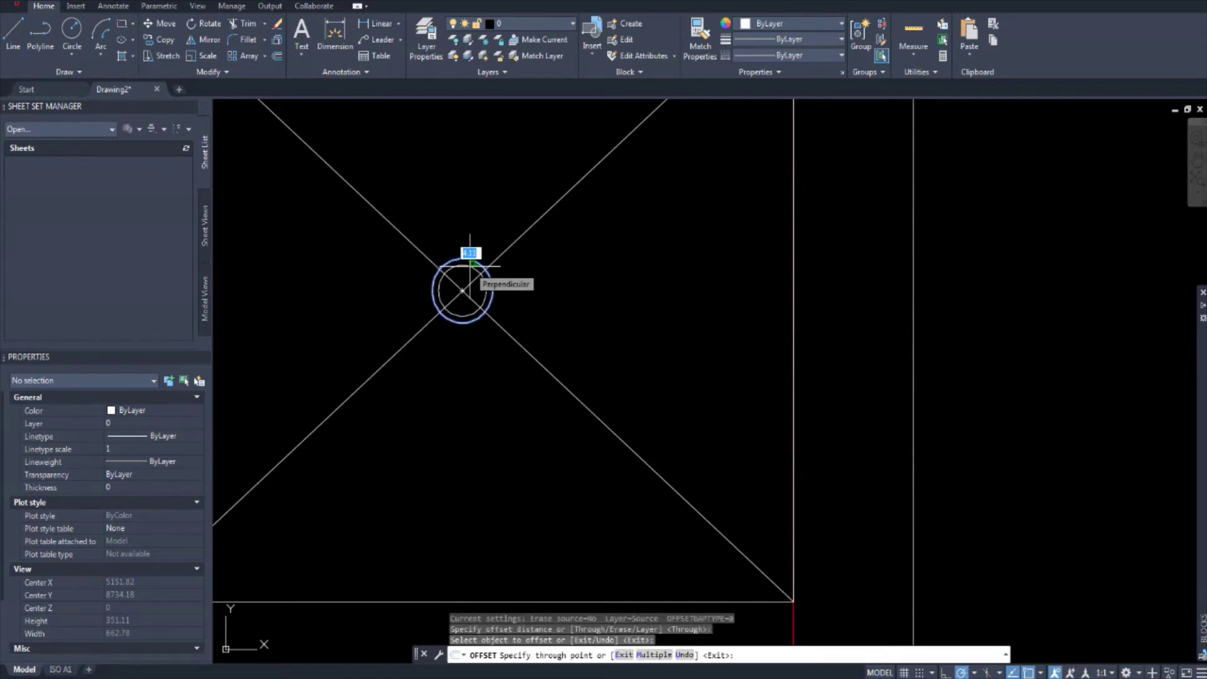
pyautogui.click(471, 266)
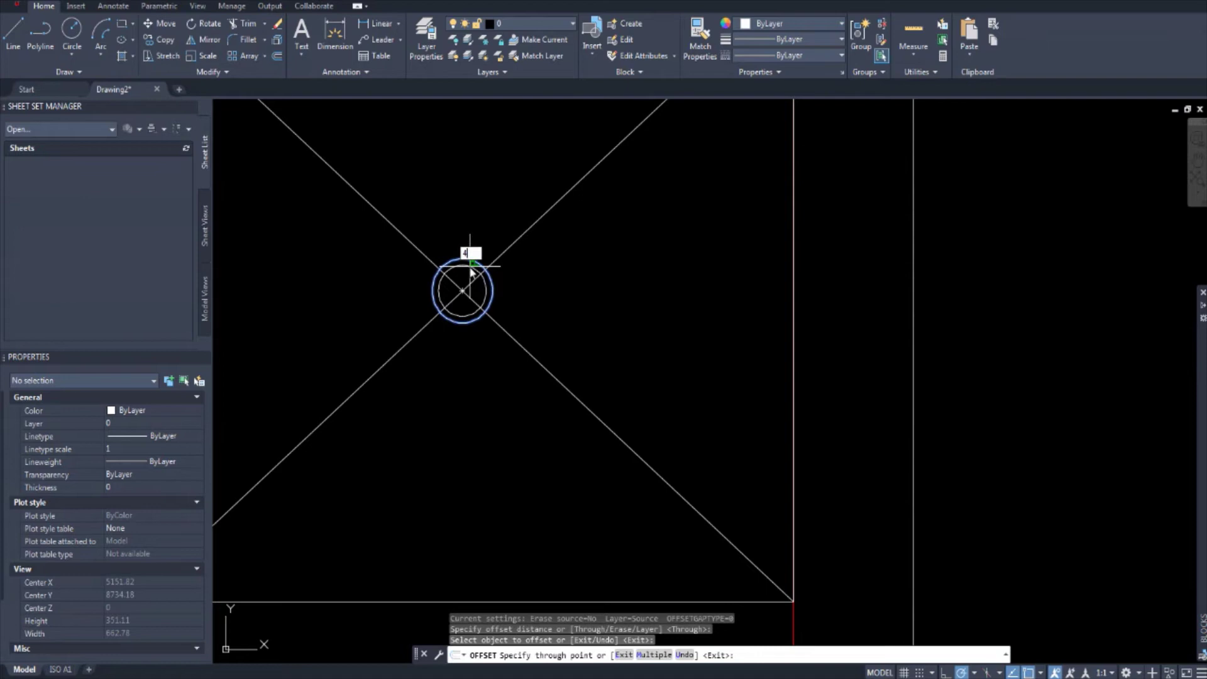
pyautogui.press('Escape')
pyautogui.press('Escape')
# Select both diagonal lines of the inner rectangle with a crossing window and delete them
pyautogui.scroll(-4, 572, 319)
pyautogui.scroll(2, 569, 378)
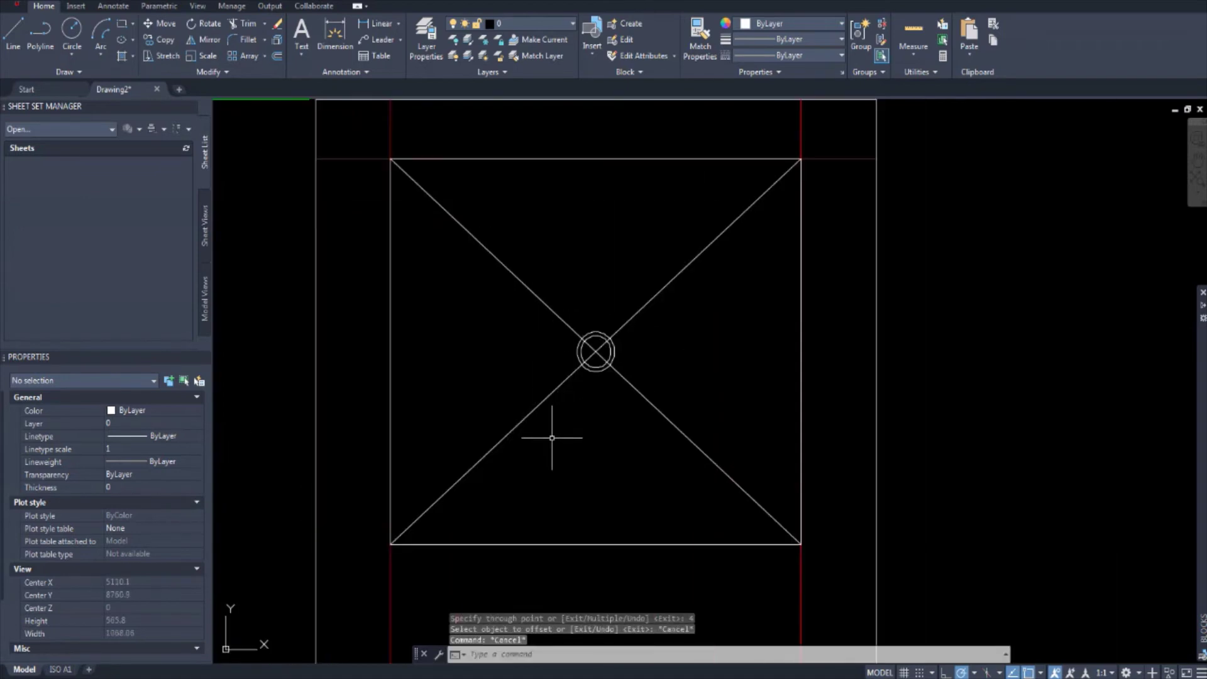
pyautogui.click(539, 449)
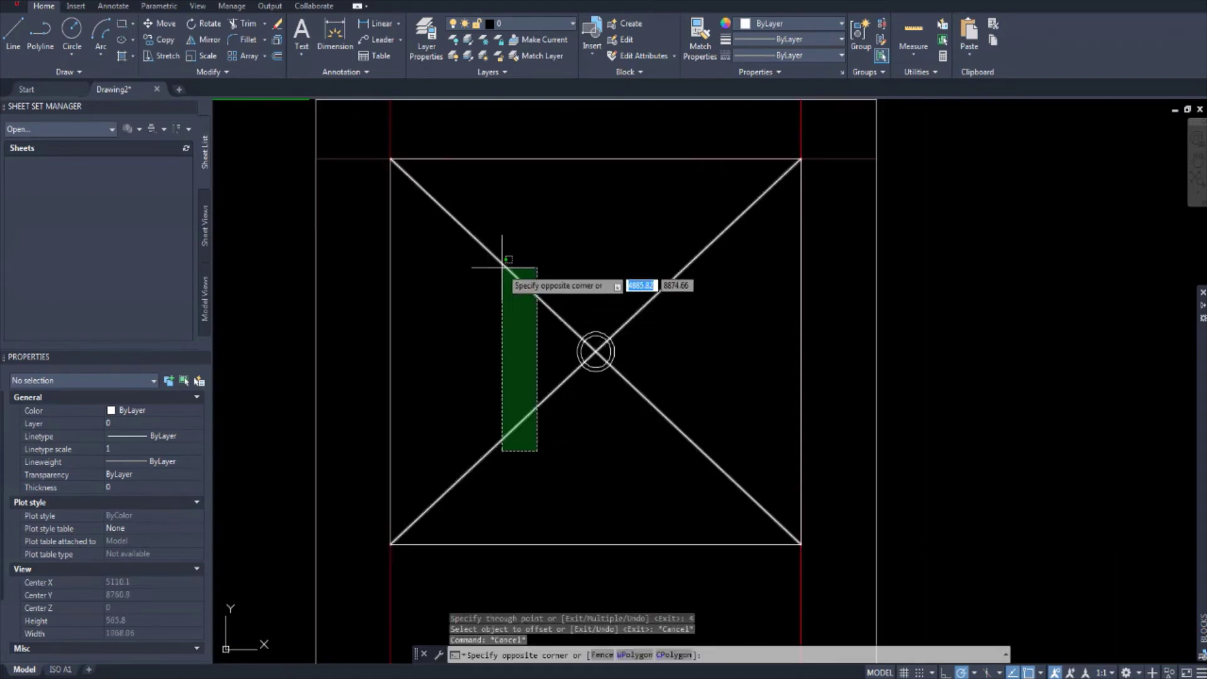
pyautogui.click(505, 251)
pyautogui.press('Delete')
pyautogui.scroll(-4, 496, 245)
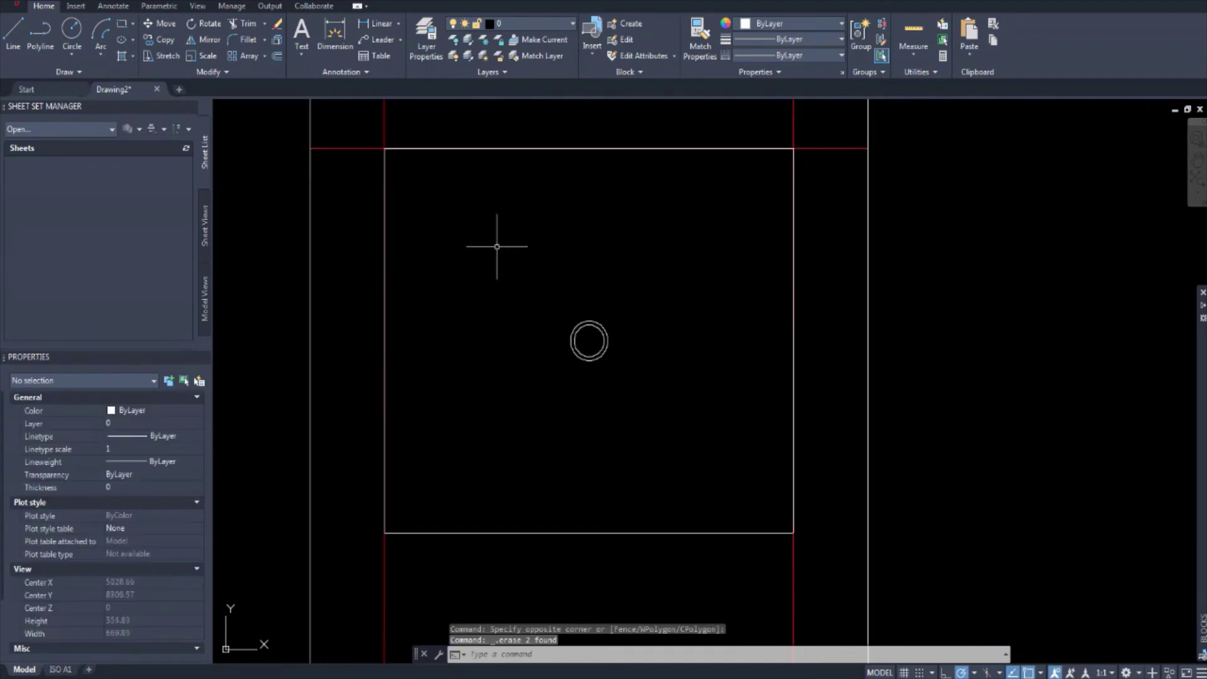
pyautogui.moveTo(738, 383); pyautogui.dragTo(712, 357, button='middle')
pyautogui.moveTo(626, 329); pyautogui.dragTo(507, 350, button='middle')
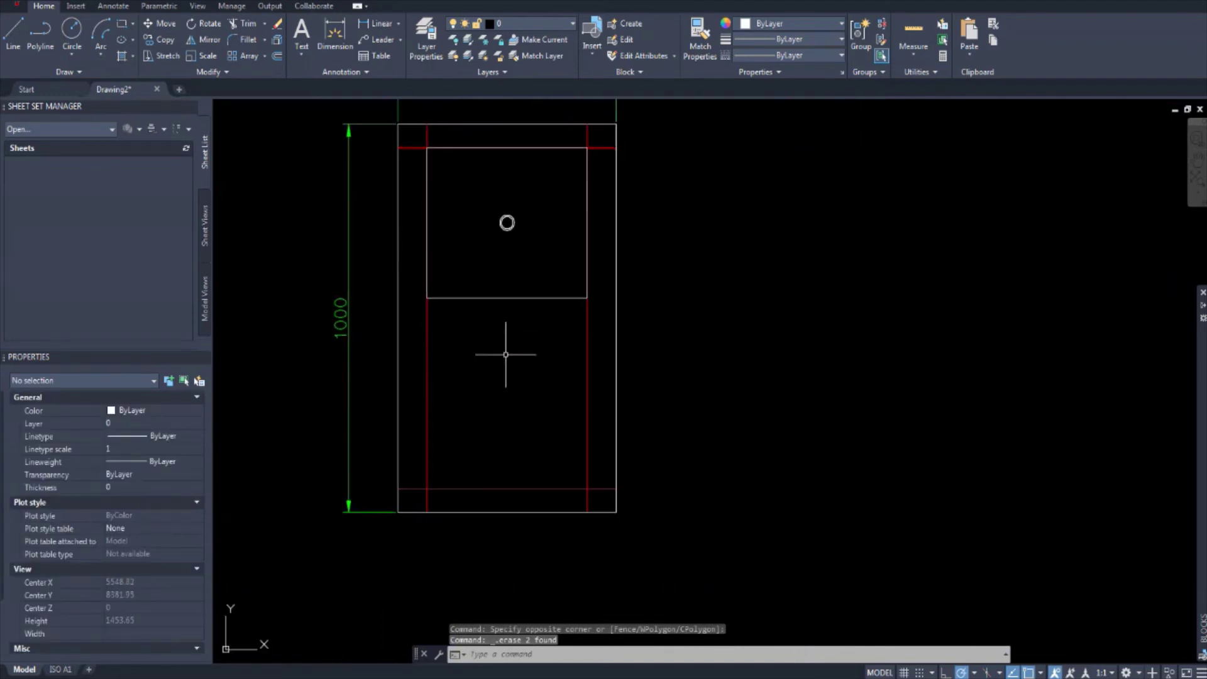
pyautogui.click(21, 36)
pyautogui.moveTo(435, 343); pyautogui.dragTo(423, 345, button='middle')
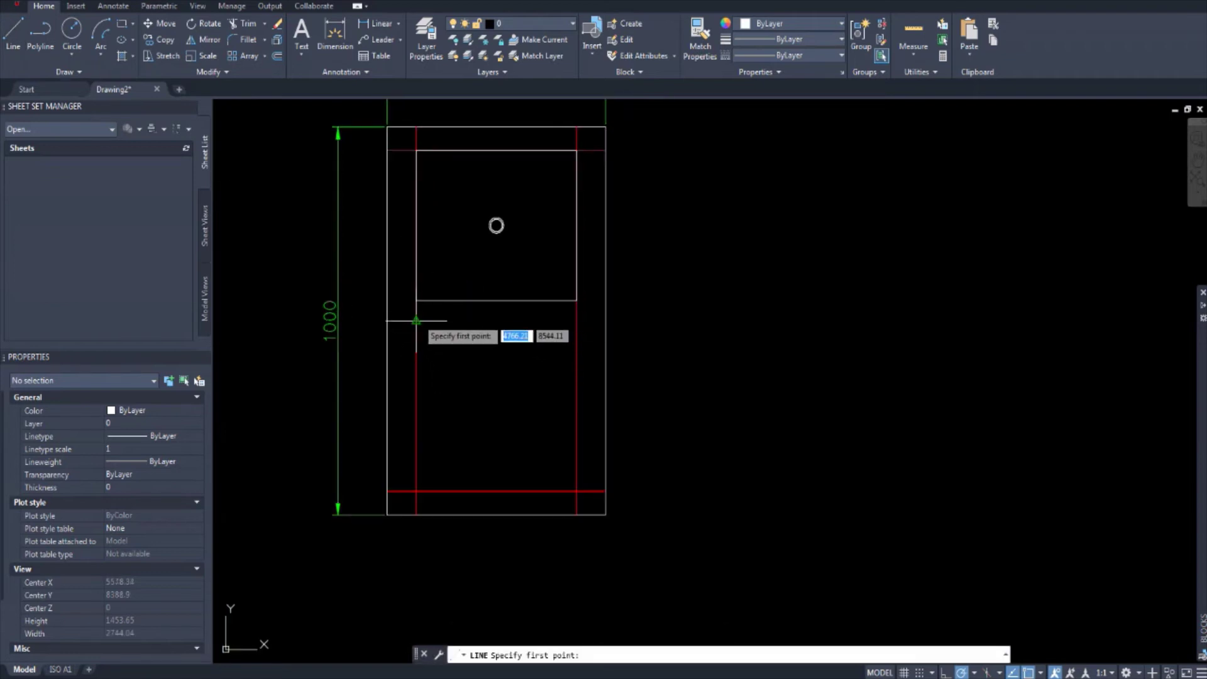
pyautogui.press('Escape')
pyautogui.press('Escape')
pyautogui.press('Escape')
pyautogui.scroll(4, 512, 318)
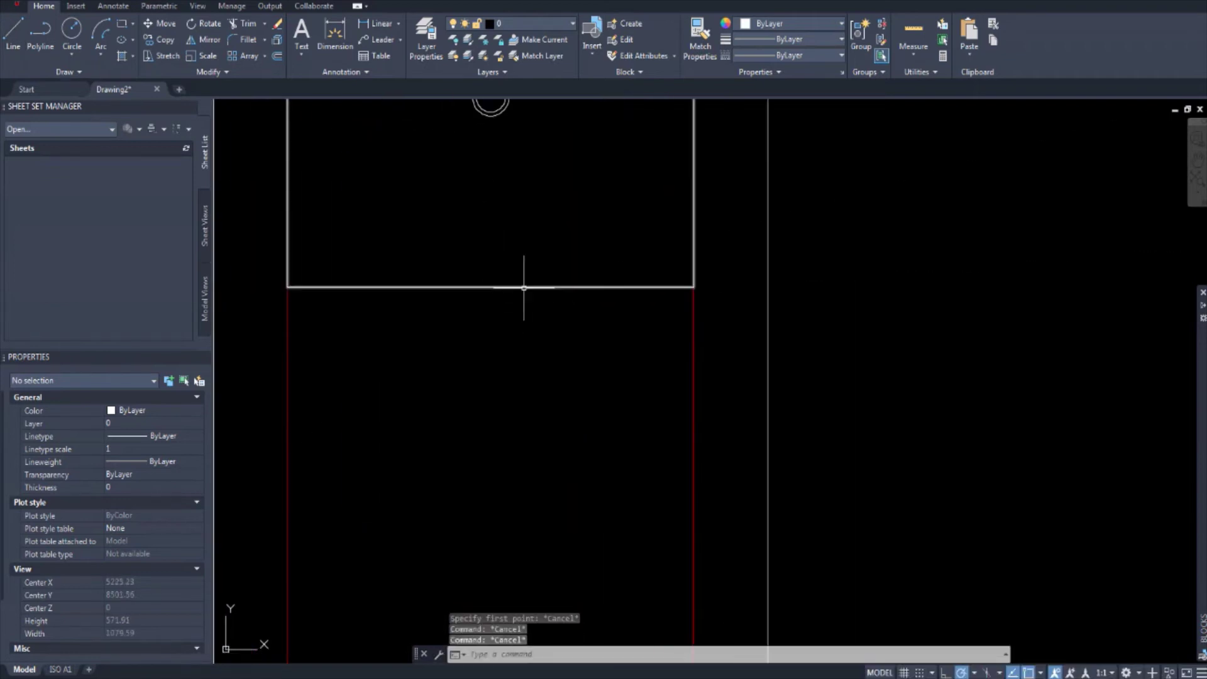
pyautogui.click(524, 288)
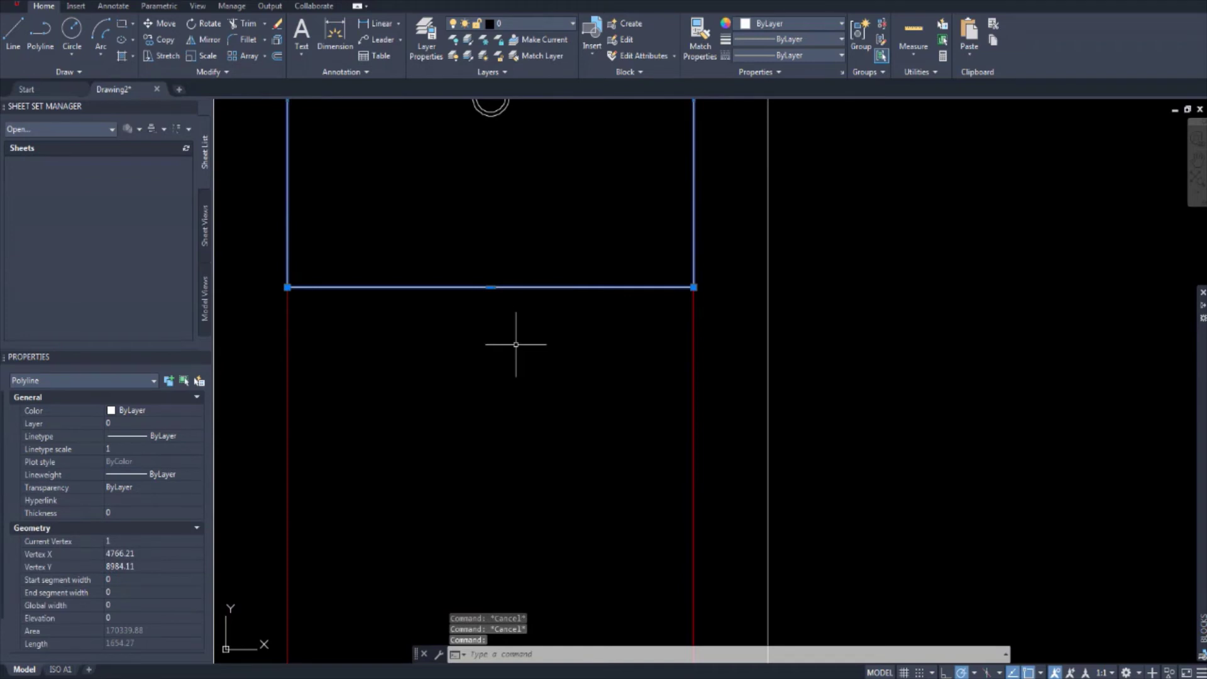
pyautogui.press('Return')
pyautogui.press('Return')
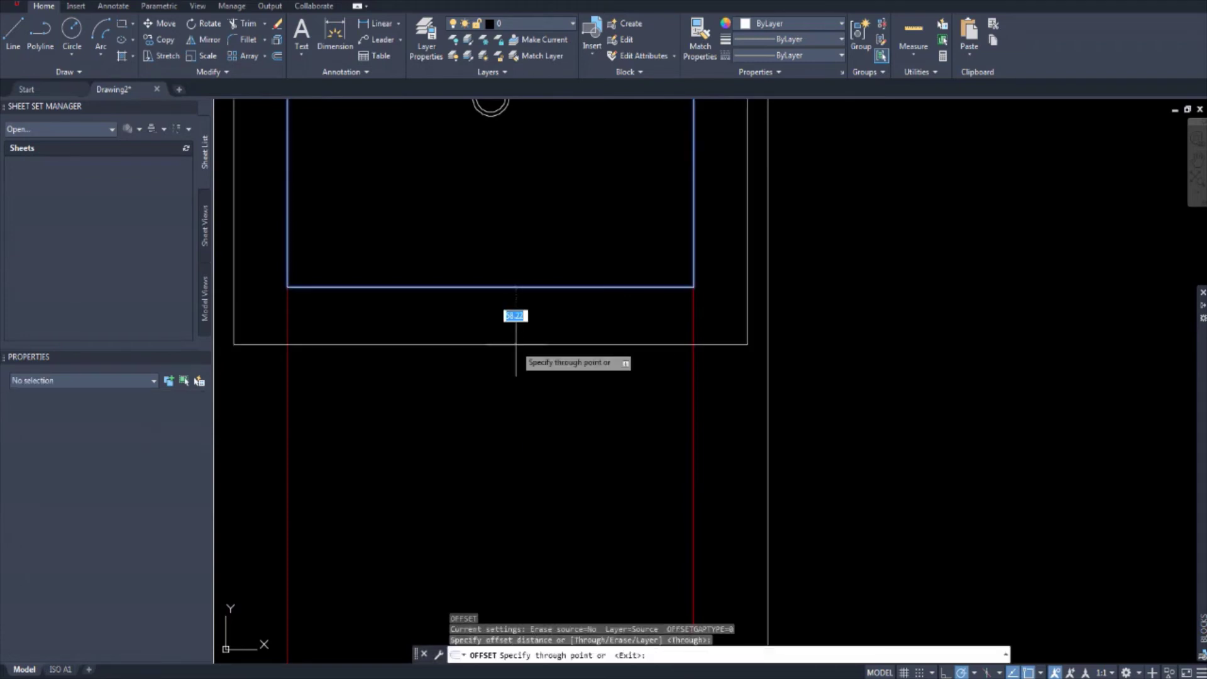
pyautogui.scroll(-5, 516, 327)
pyautogui.press('Escape')
pyautogui.press('Escape')
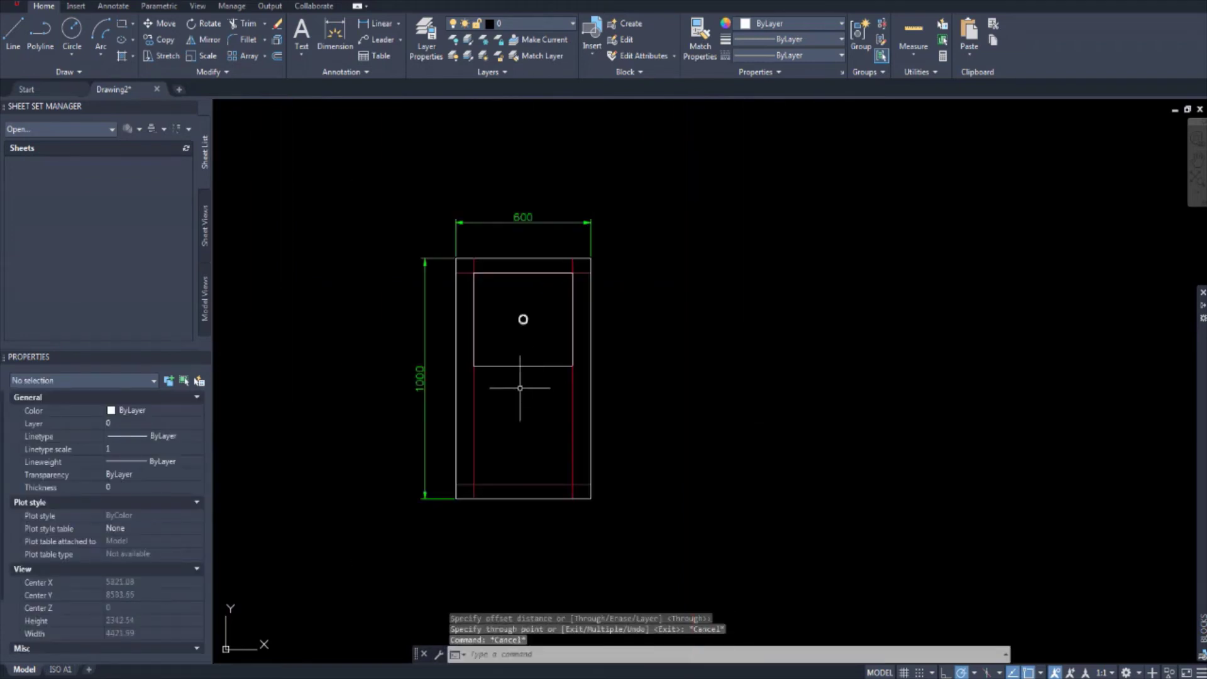
# Draw a line along the inner rectangle's lower side, from its lower-left corner to its lower-right corner
pyautogui.scroll(4, 520, 388)
pyautogui.click(13, 31)
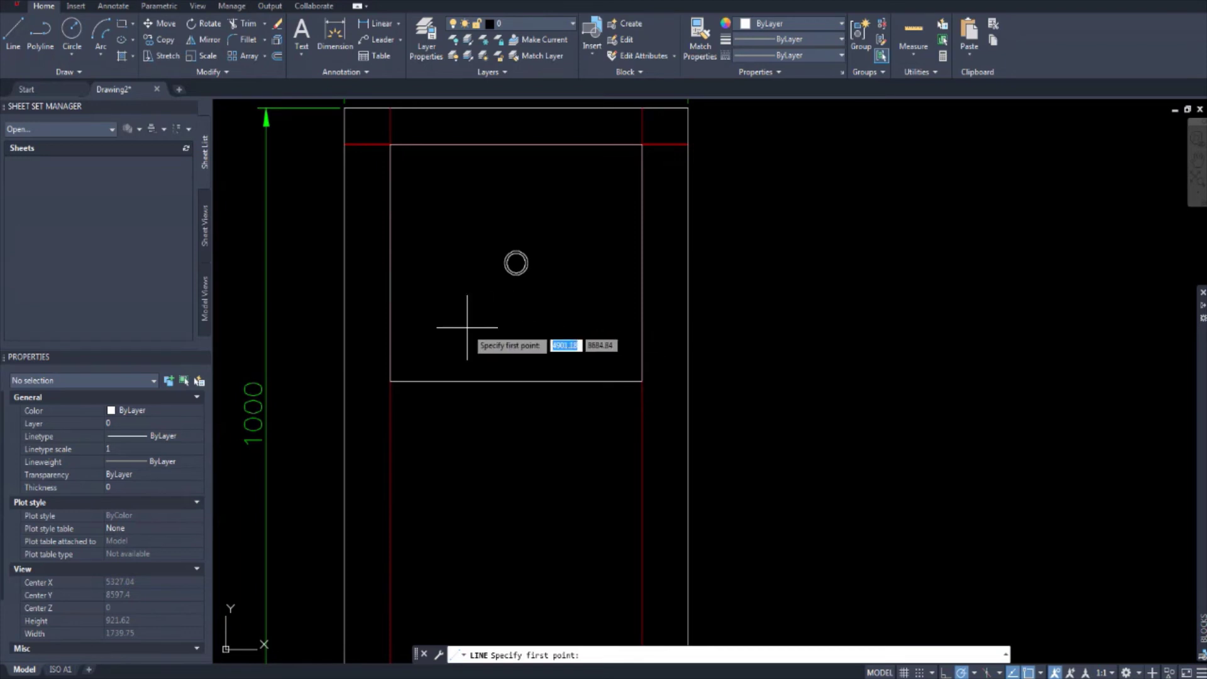
pyautogui.moveTo(485, 351); pyautogui.dragTo(494, 390, button='middle')
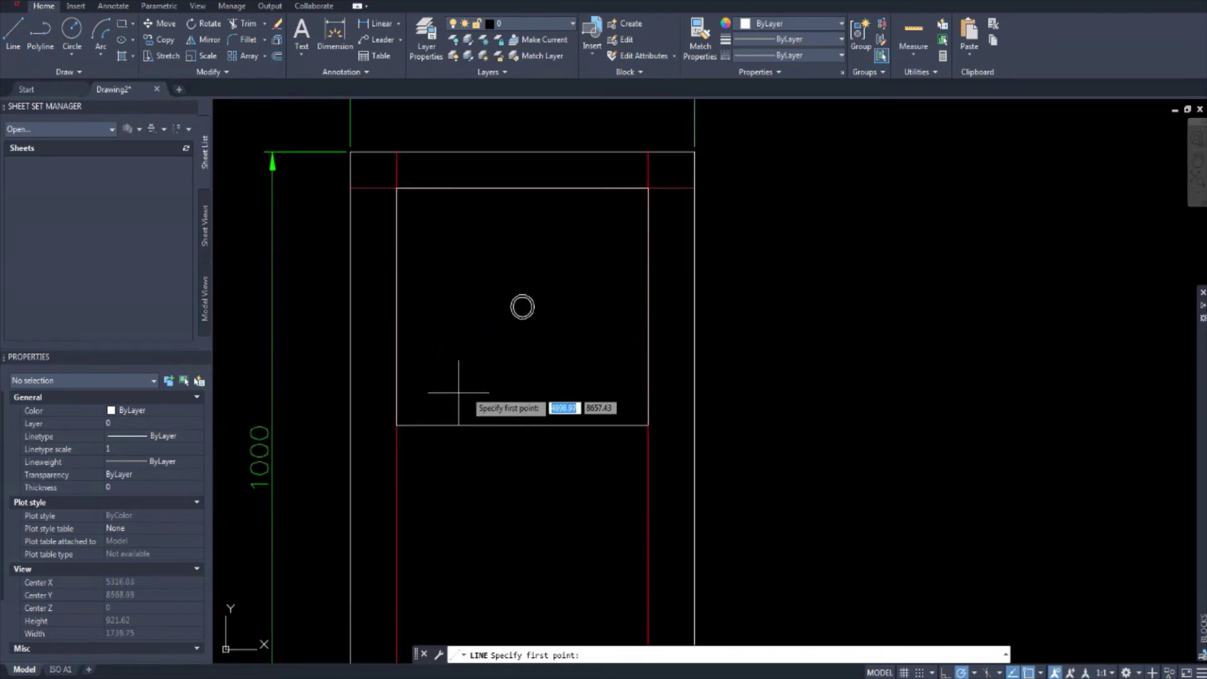
pyautogui.click(397, 426)
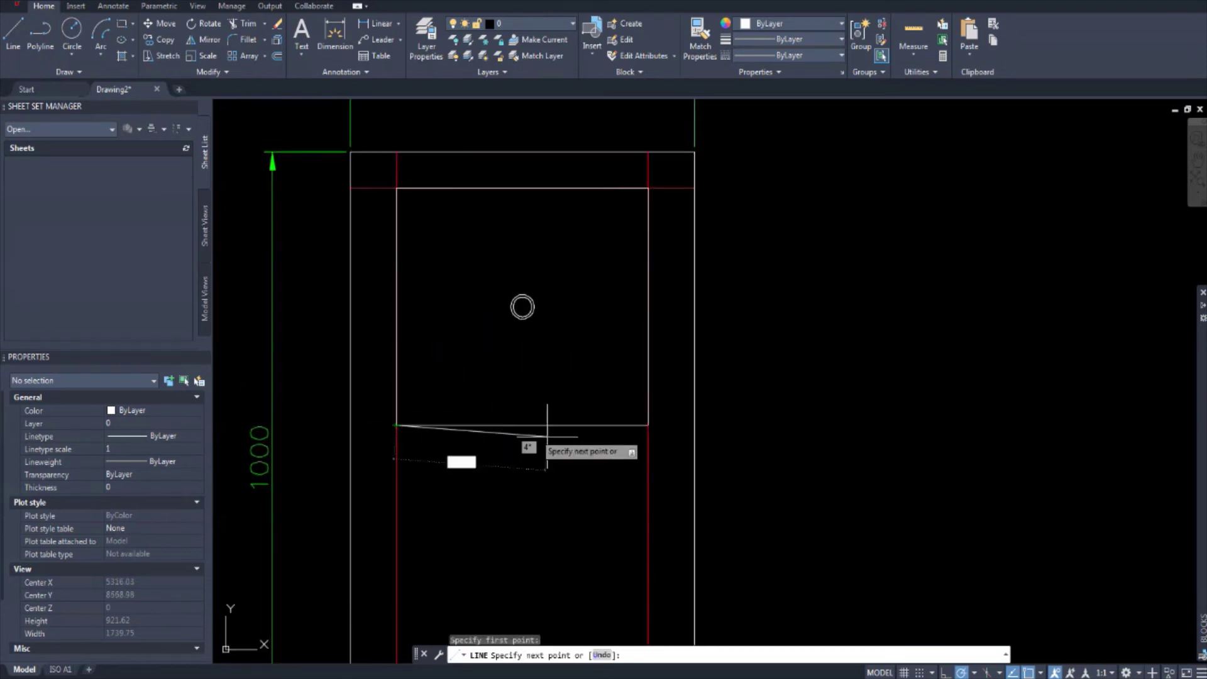
pyautogui.click(648, 425)
pyautogui.press('Return')
pyautogui.moveTo(655, 432); pyautogui.dragTo(655, 302, button='middle')
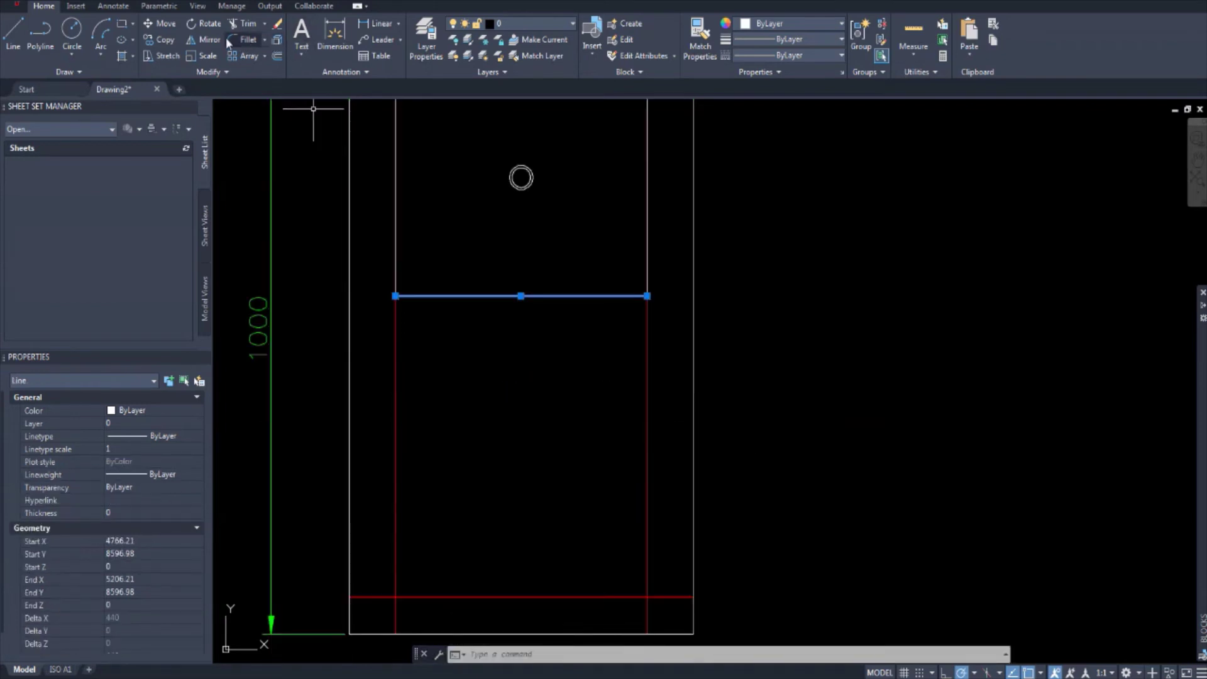
pyautogui.click(151, 26)
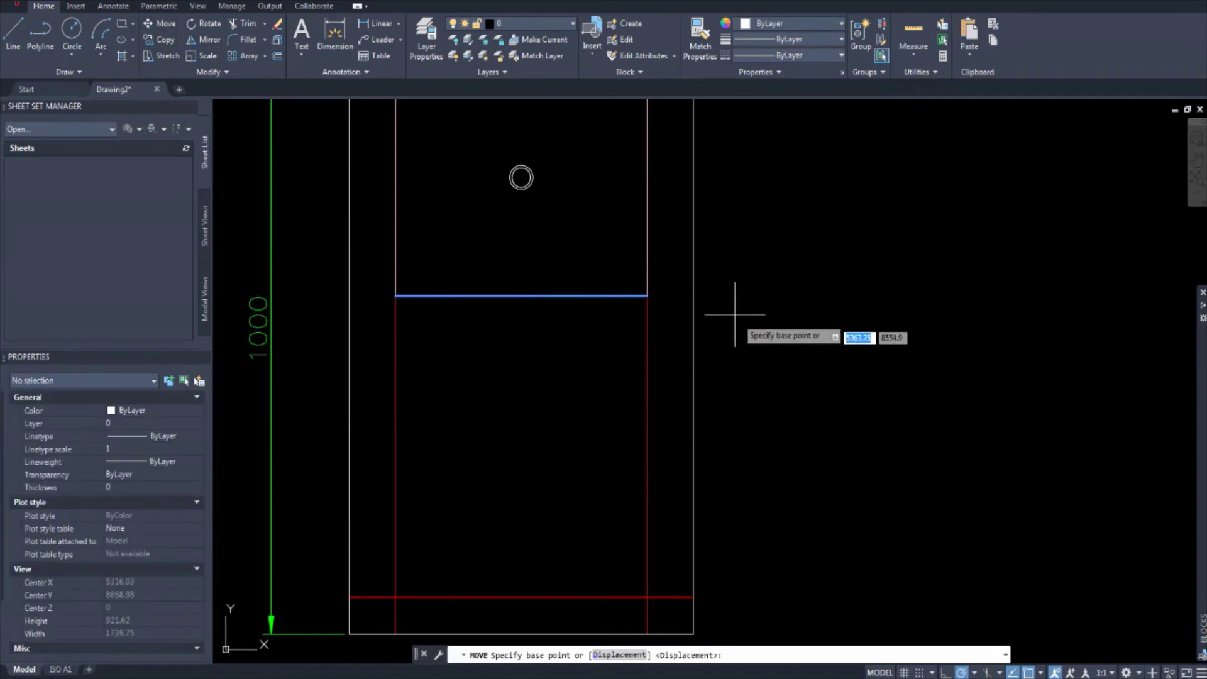
pyautogui.click(642, 296)
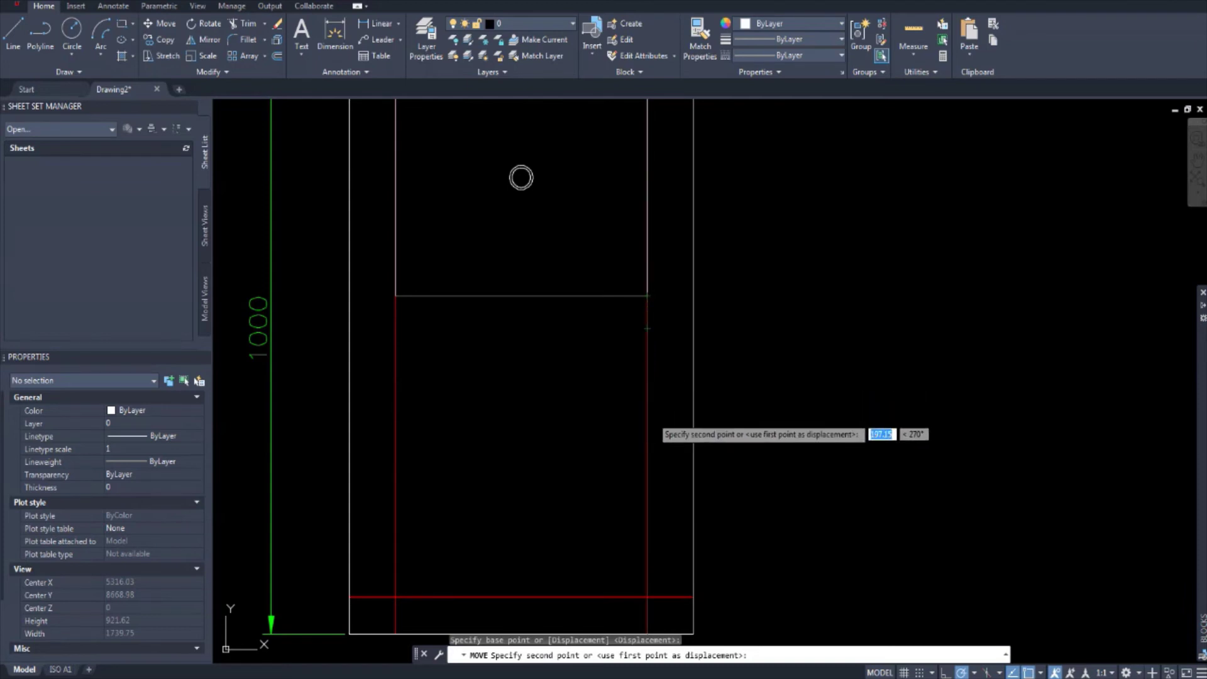
# Turn on Ortho mode and leave the unfinished move of the line
pyautogui.press('F8')
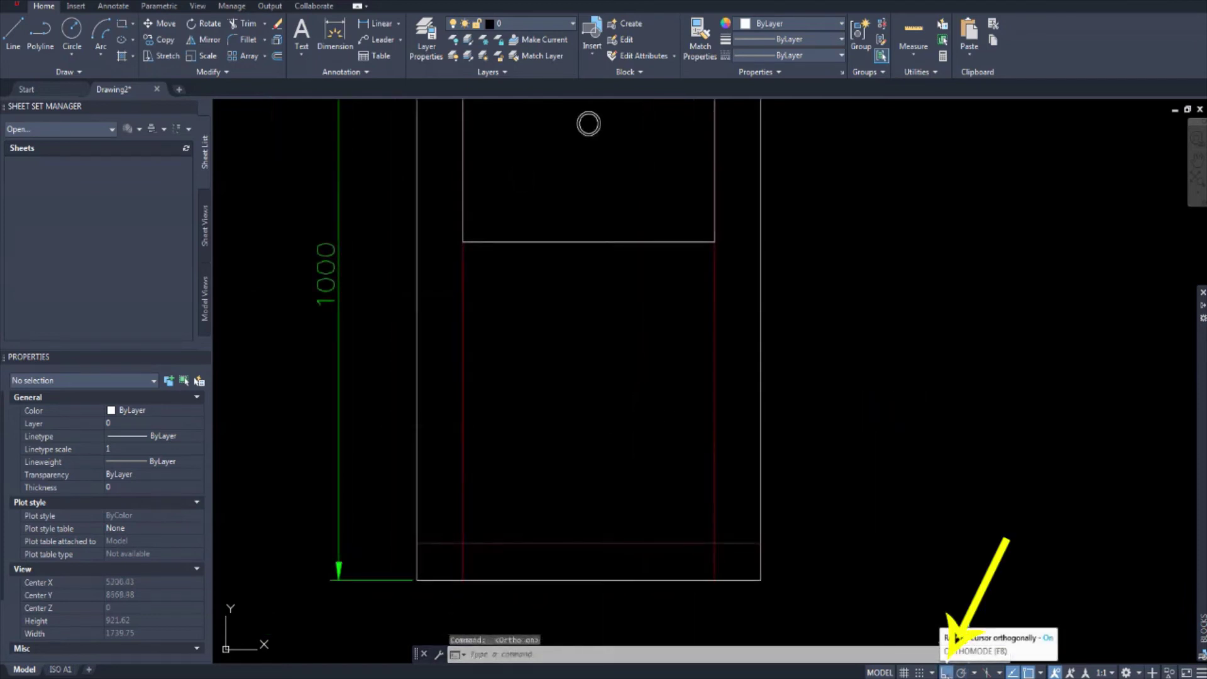
pyautogui.moveTo(874, 415)
pyautogui.mouseDown(button='middle')
pyautogui.moveTo(851, 469)
pyautogui.moveTo(759, 475)
pyautogui.mouseUp(button='middle')
pyautogui.press('Escape')
pyautogui.press('Escape')
pyautogui.press('Escape')
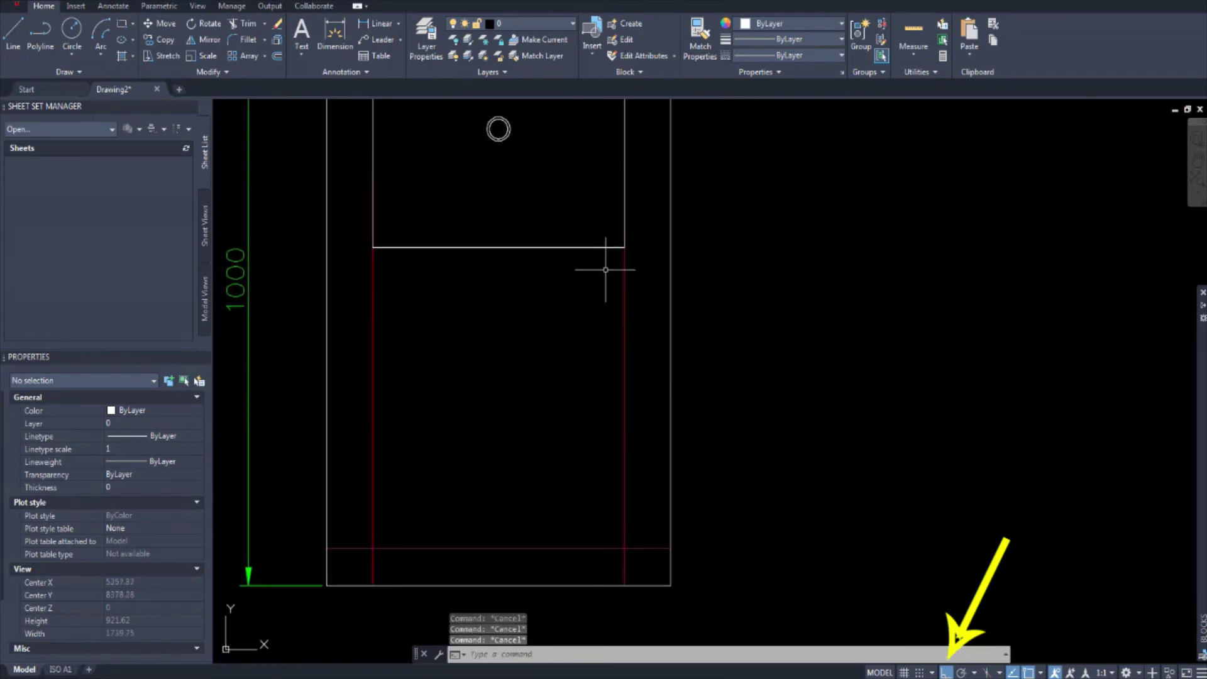
# Move the line on the inner rectangle's lower side 30 straight down from its right endpoint and end the command
pyautogui.click(595, 247)
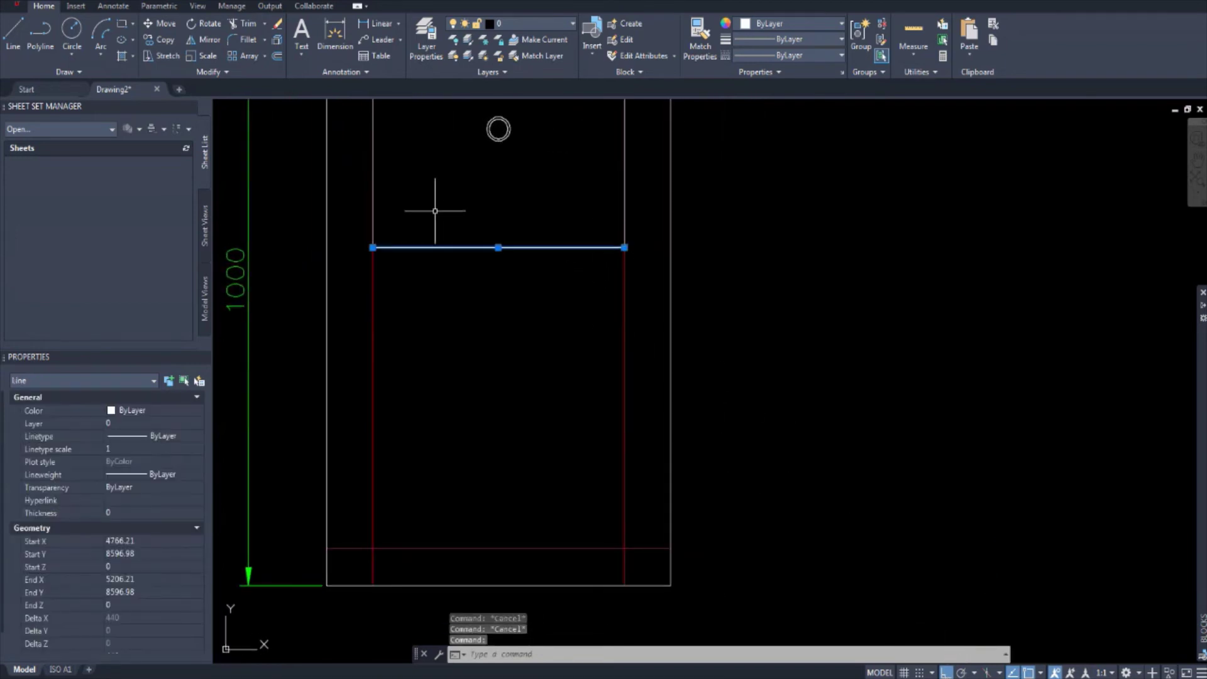
pyautogui.click(158, 23)
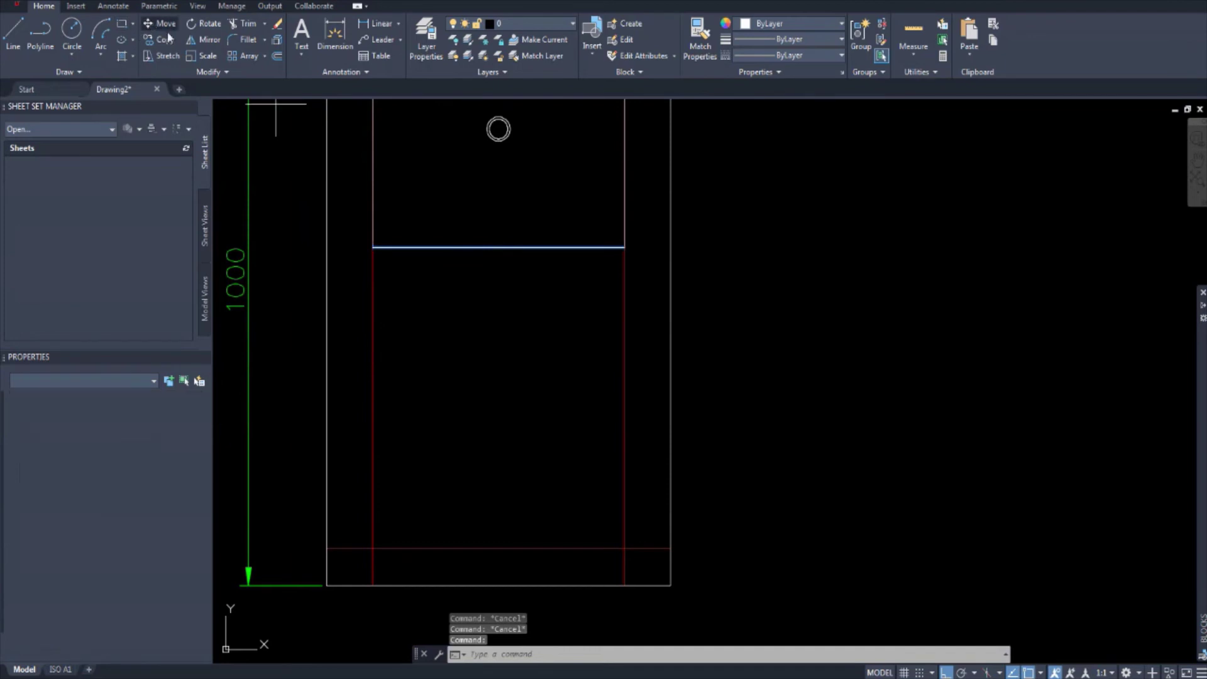
pyautogui.click(625, 248)
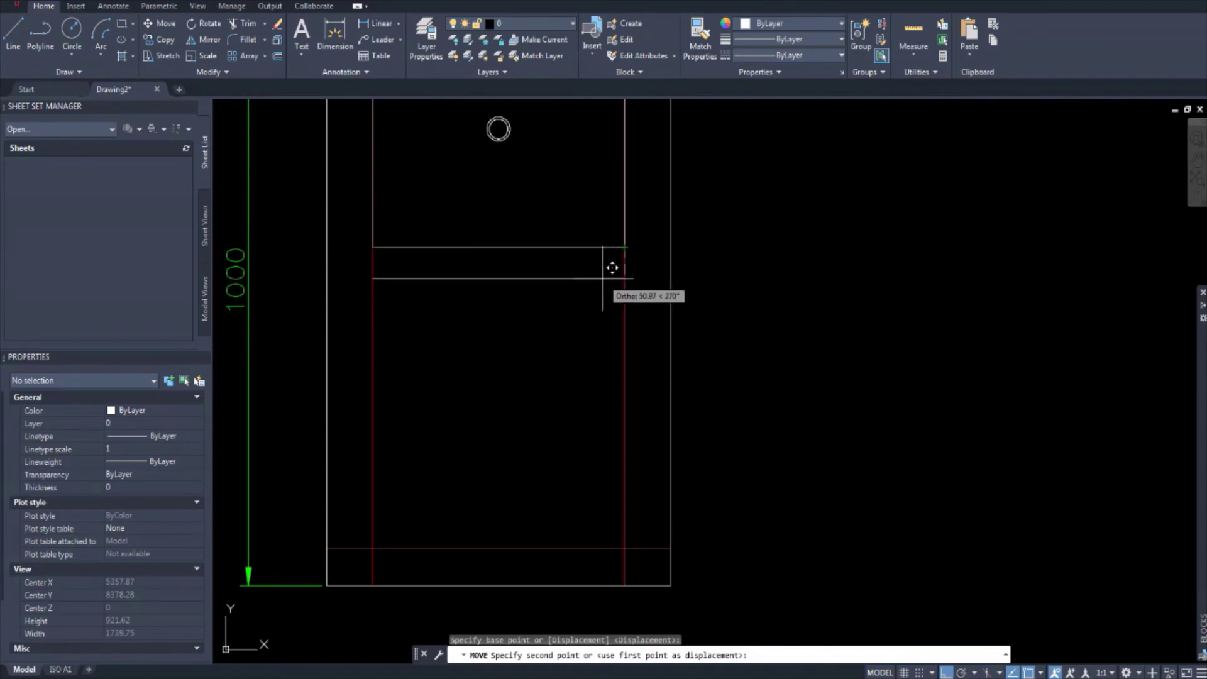
pyautogui.write('30')
pyautogui.press('Return')
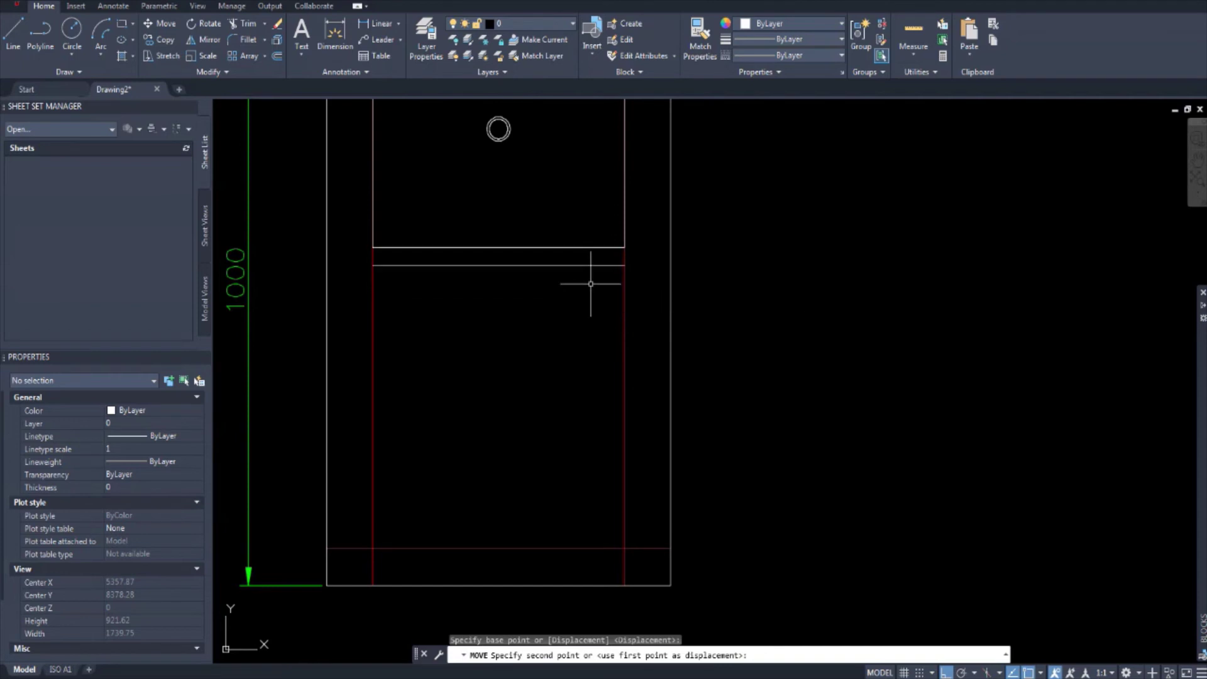
pyautogui.press('Escape')
pyautogui.press('Escape')
pyautogui.press('Escape')
pyautogui.scroll(-3, 515, 296)
pyautogui.scroll(3, 507, 272)
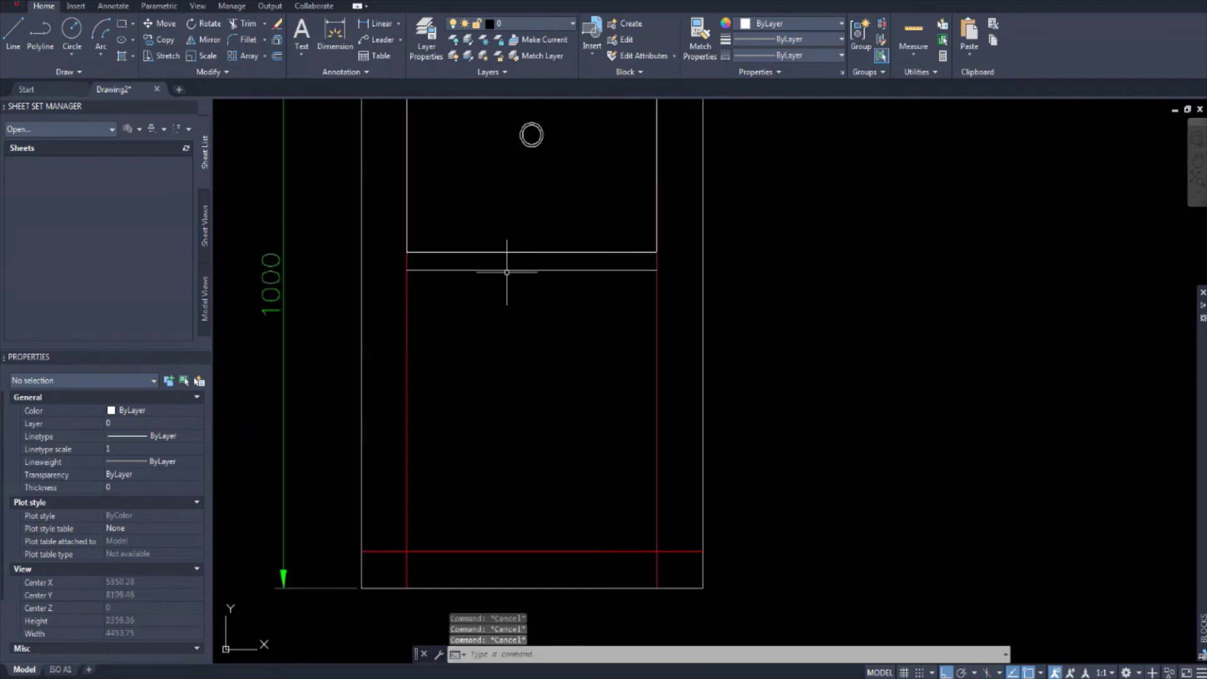
pyautogui.moveTo(506, 291); pyautogui.dragTo(503, 269, button='middle')
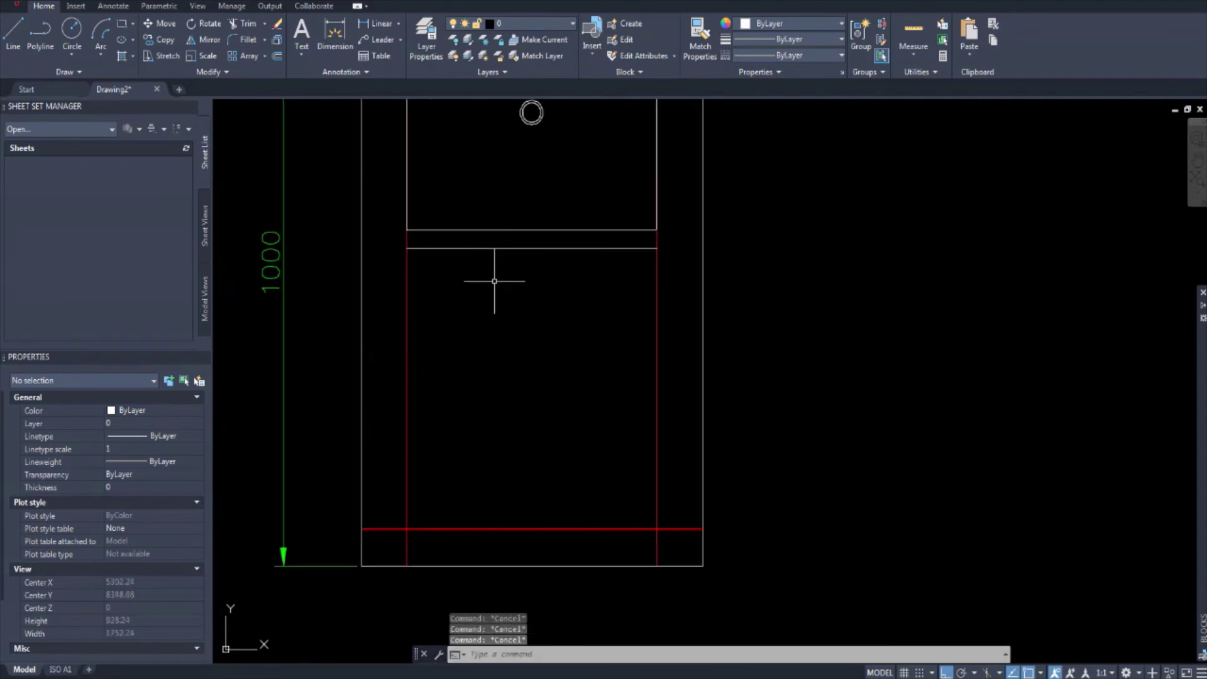
pyautogui.click(11, 43)
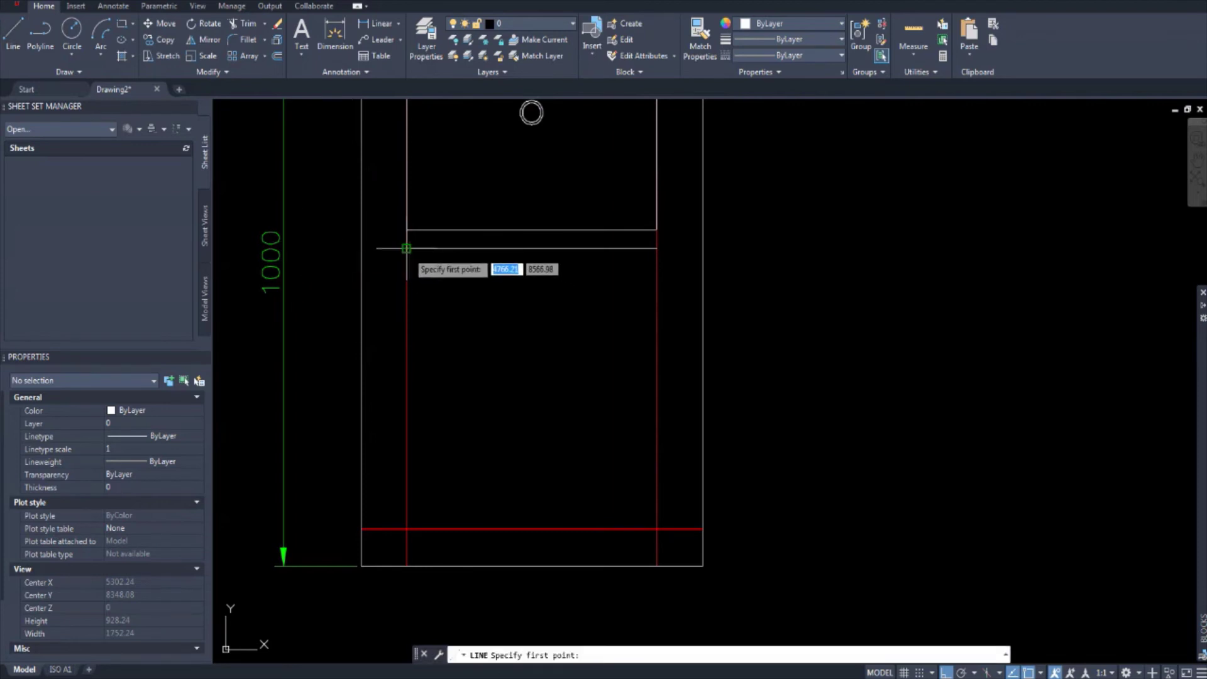
pyautogui.click(407, 248)
pyautogui.press('Escape')
pyautogui.press('Escape')
# Add a horizontal dimension between the two vertical red guides at the lower horizontal guide, placed below the object
pyautogui.moveTo(512, 360); pyautogui.dragTo(394, 290, button='middle')
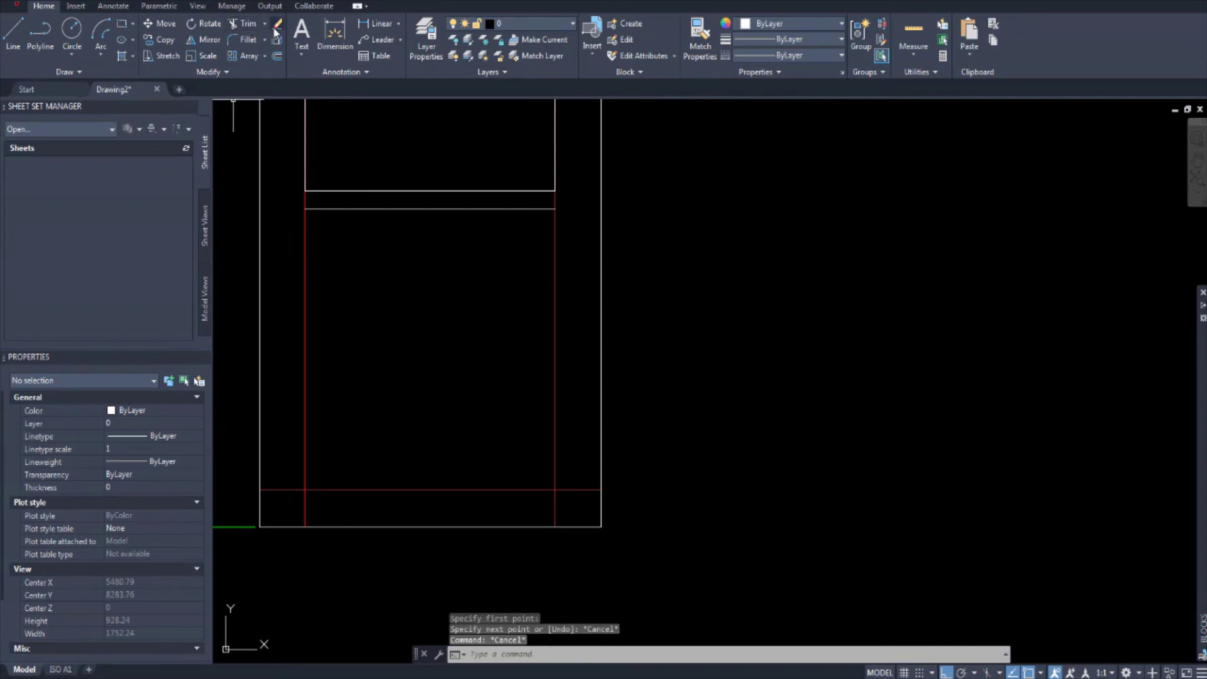
pyautogui.click(336, 37)
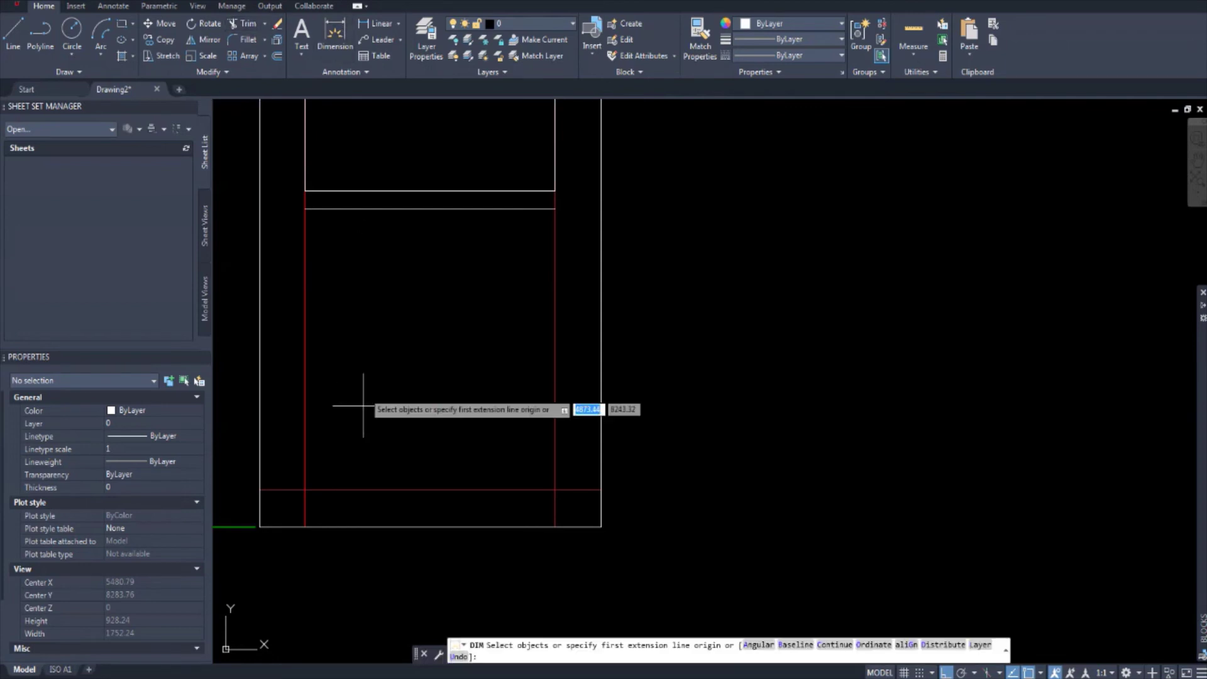
pyautogui.click(304, 490)
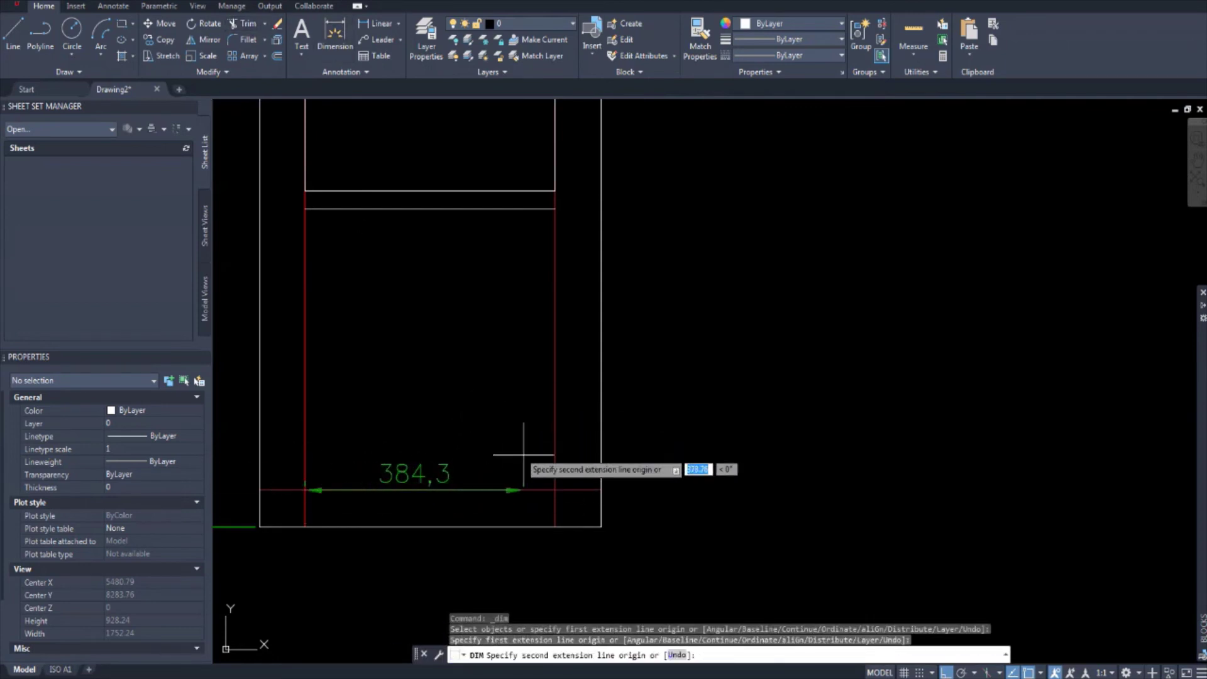
pyautogui.click(555, 490)
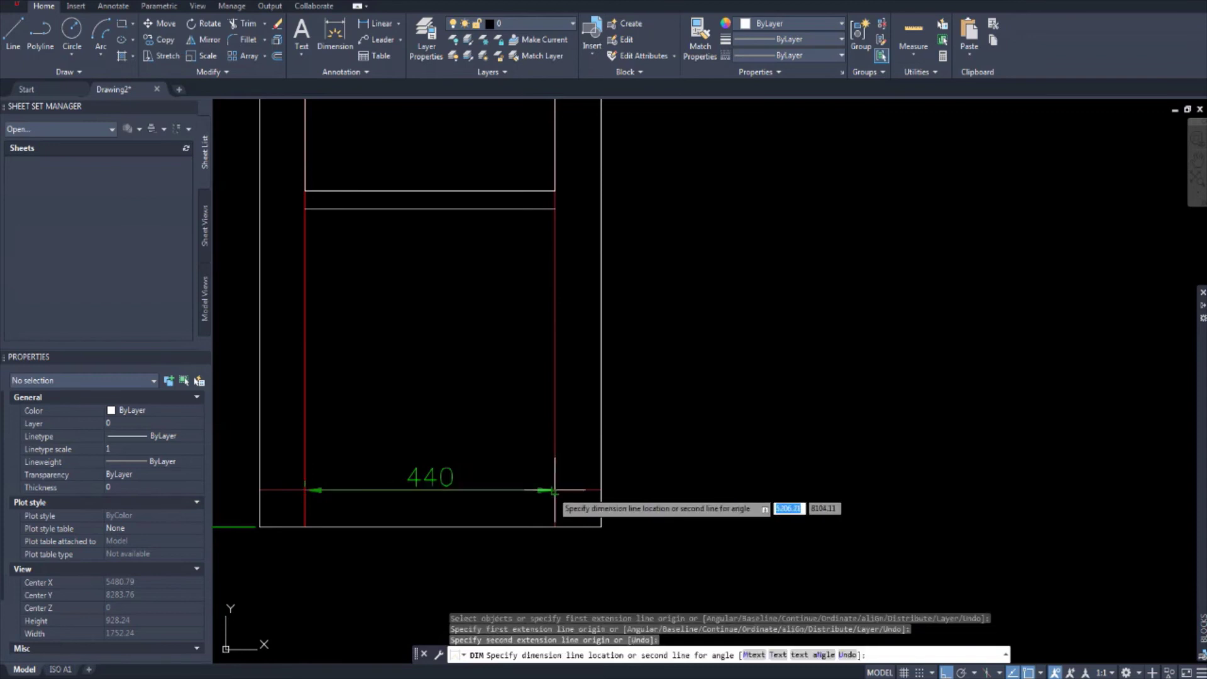
pyautogui.press('Escape')
# Draw a vertical line from the left endpoint of the moved line down to the lower horizontal red guide
pyautogui.scroll(-1, 475, 439)
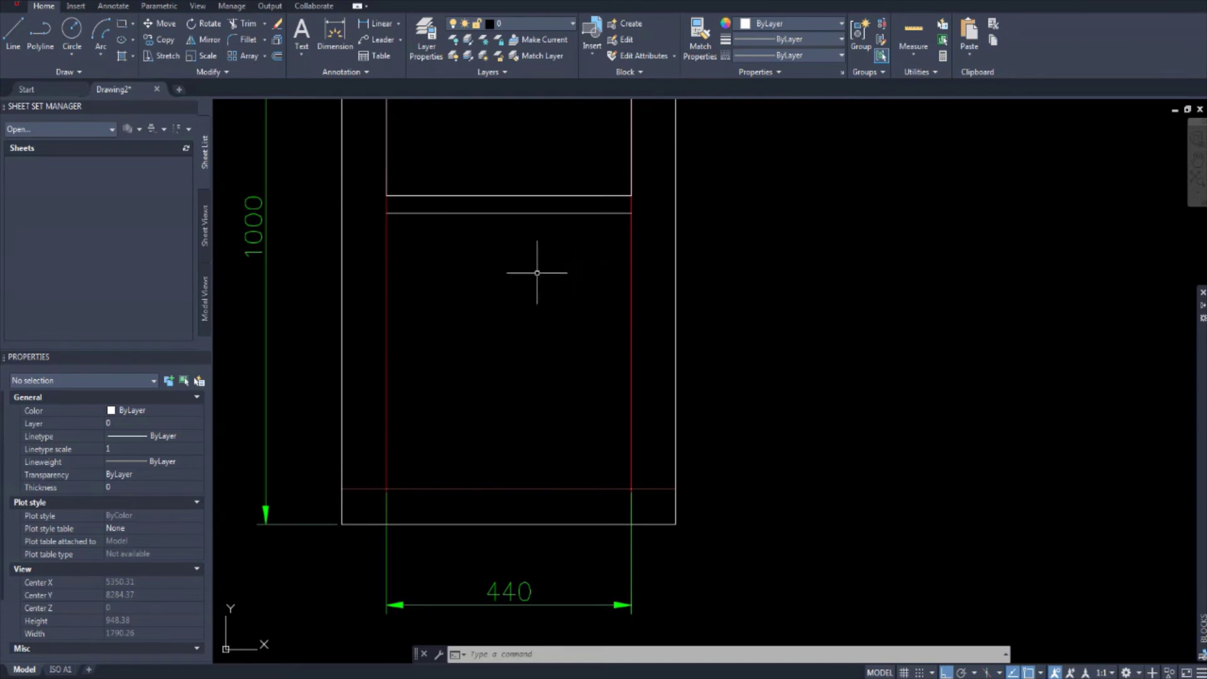
pyautogui.moveTo(548, 288); pyautogui.dragTo(555, 281, button='middle')
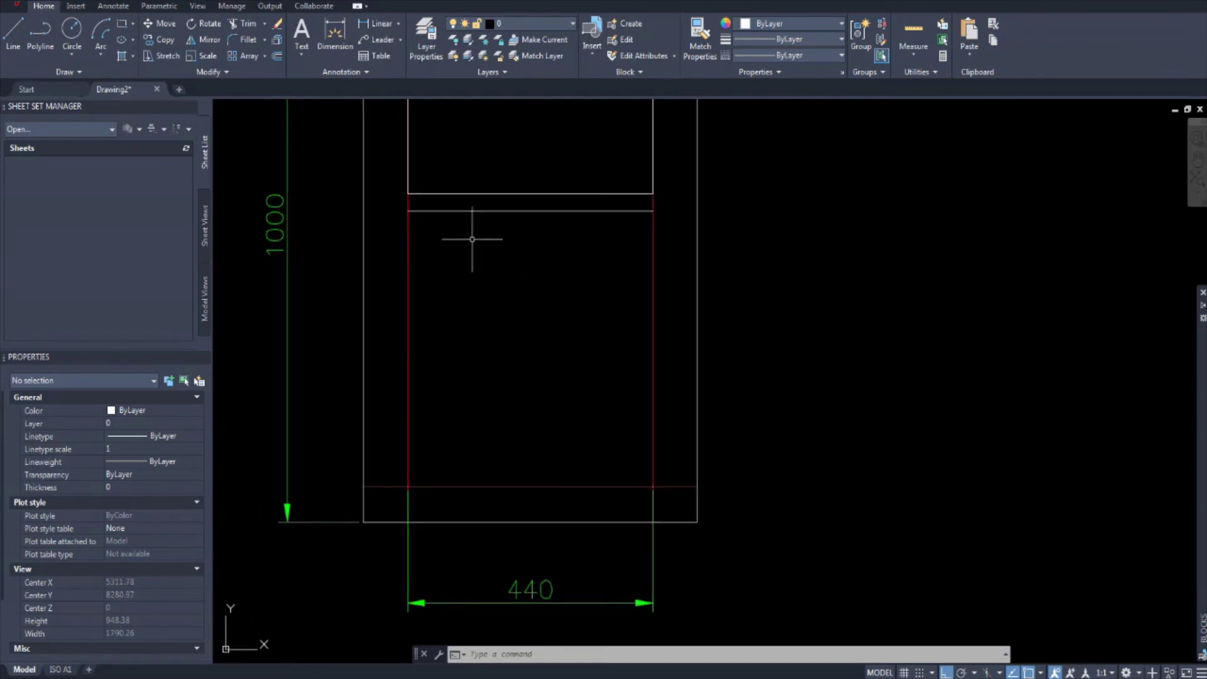
pyautogui.write('l')
pyautogui.press('Return')
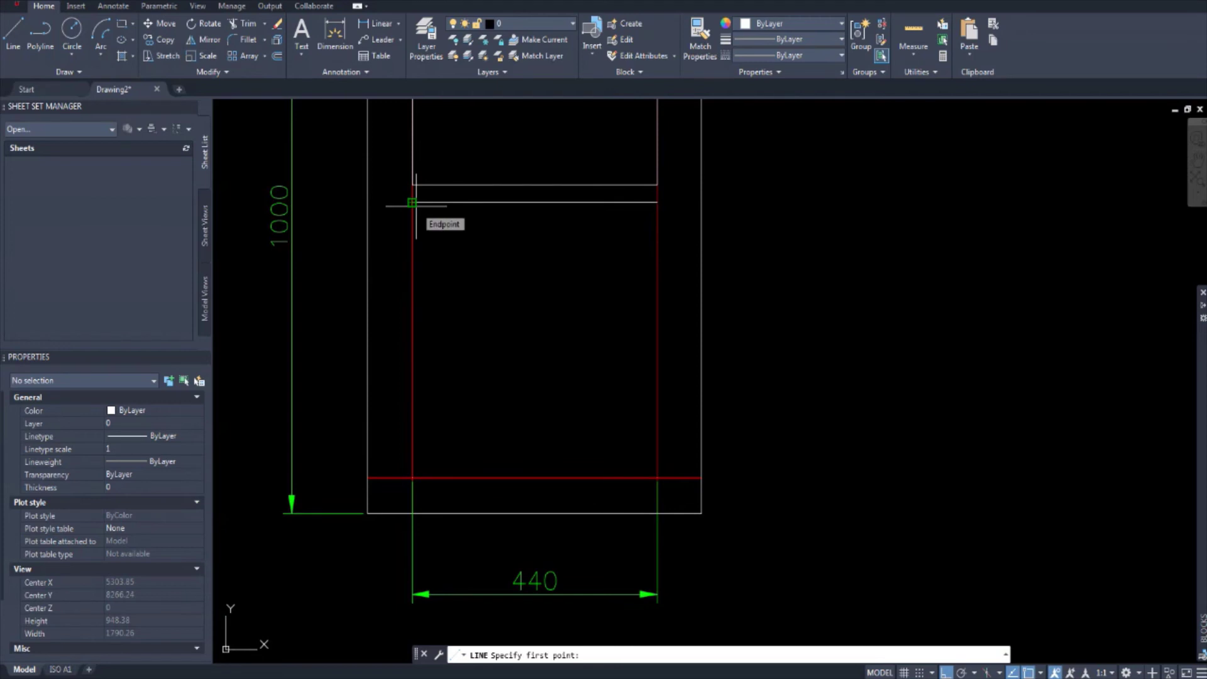
pyautogui.click(412, 202)
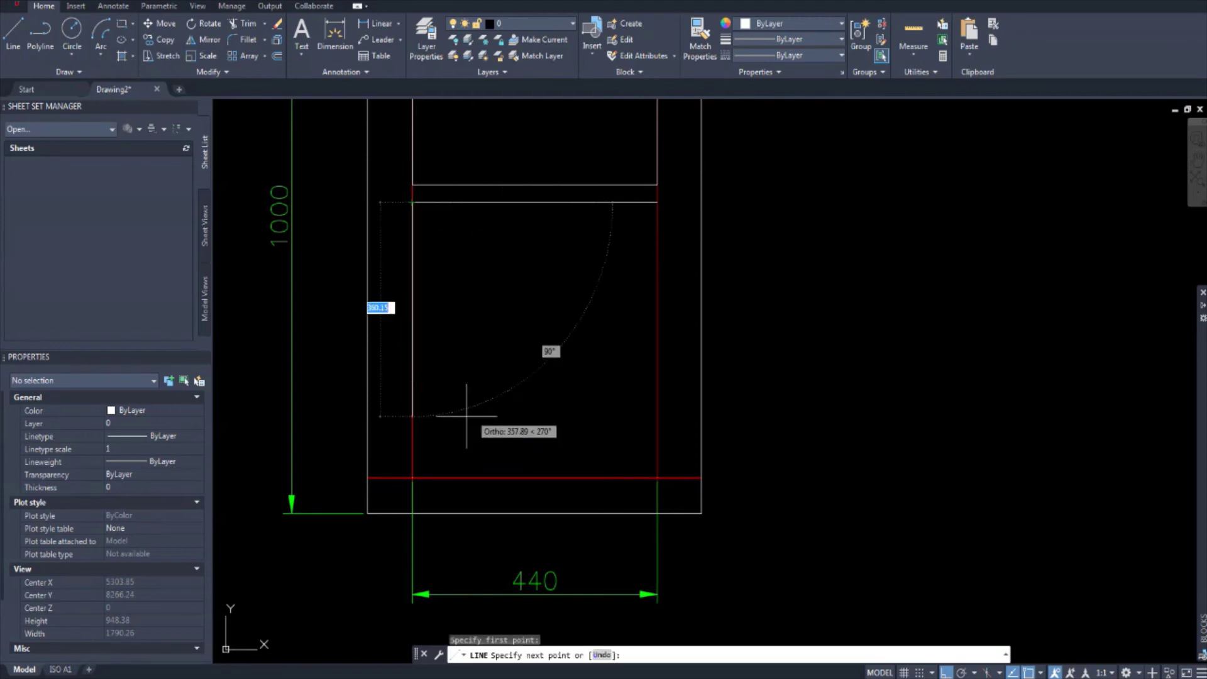
pyautogui.click(412, 478)
pyautogui.press('Escape')
pyautogui.press('Escape')
# Create a path array of the new vertical line, using the lower horizontal red guide as the path curve
pyautogui.scroll(-1, 440, 410)
pyautogui.scroll(-1, 463, 399)
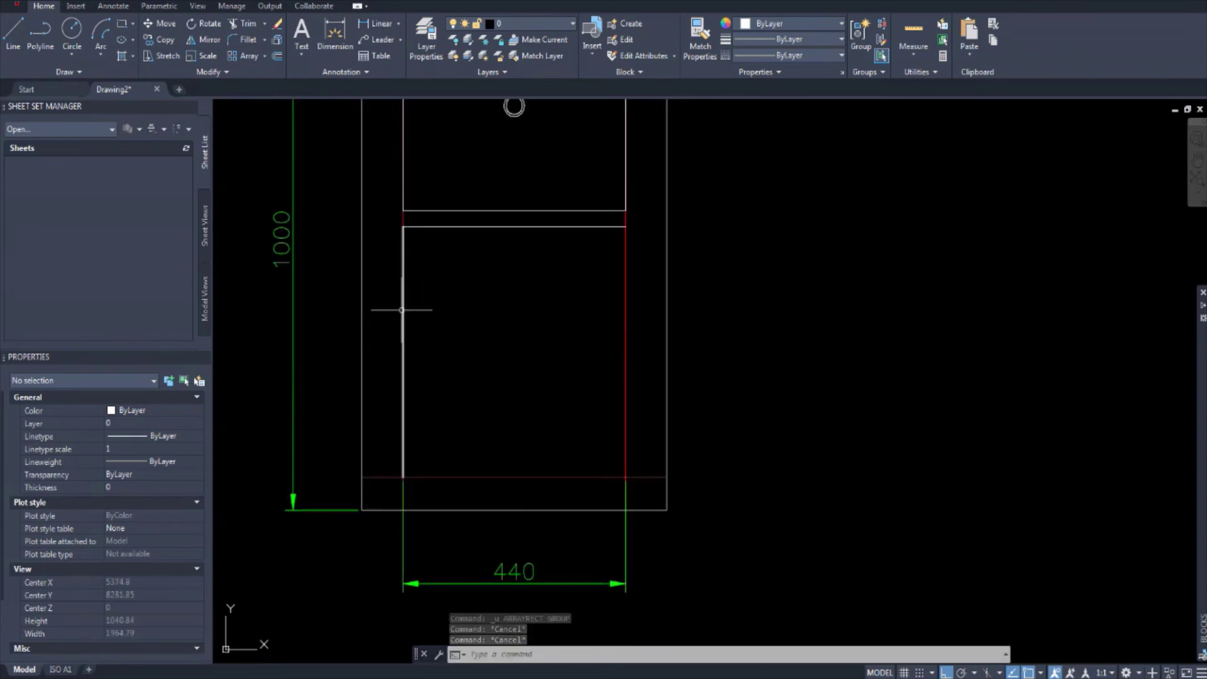
pyautogui.click(401, 310)
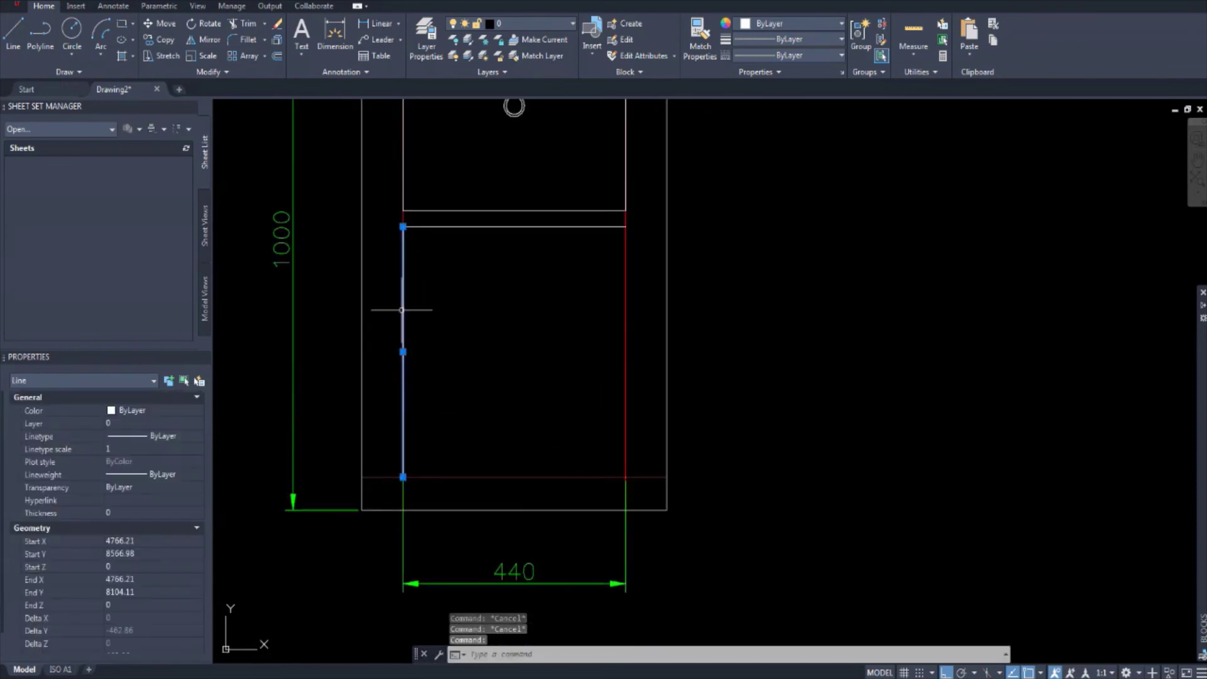
pyautogui.click(265, 56)
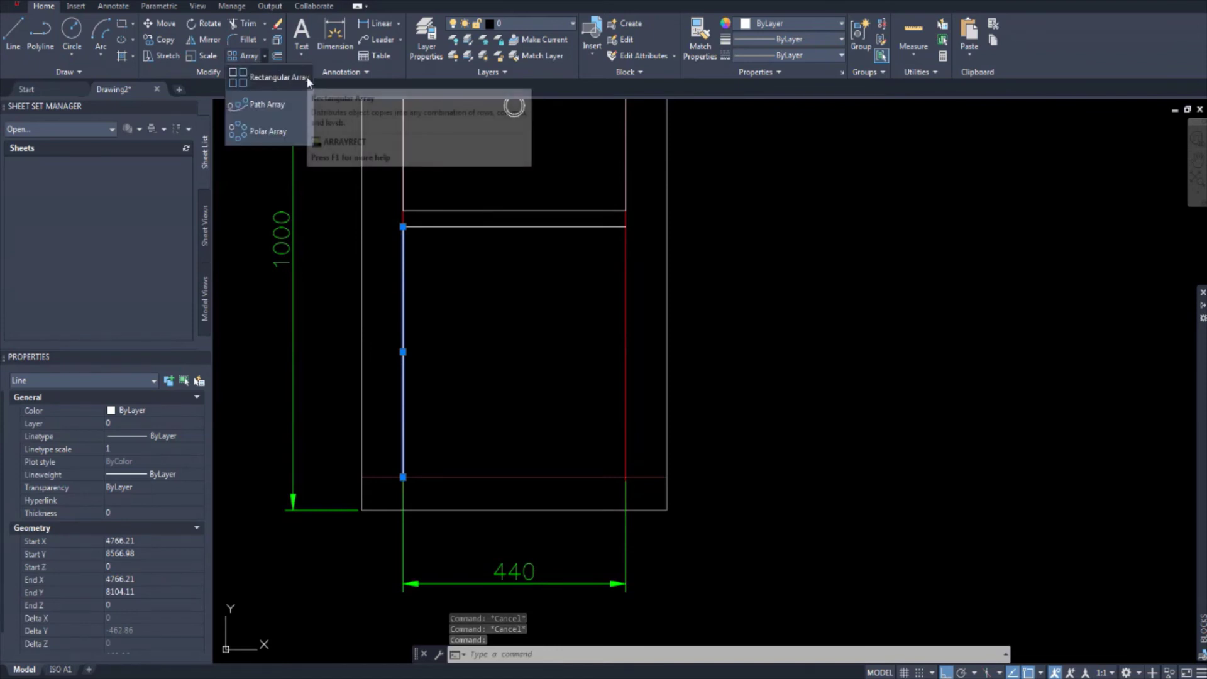
pyautogui.click(280, 112)
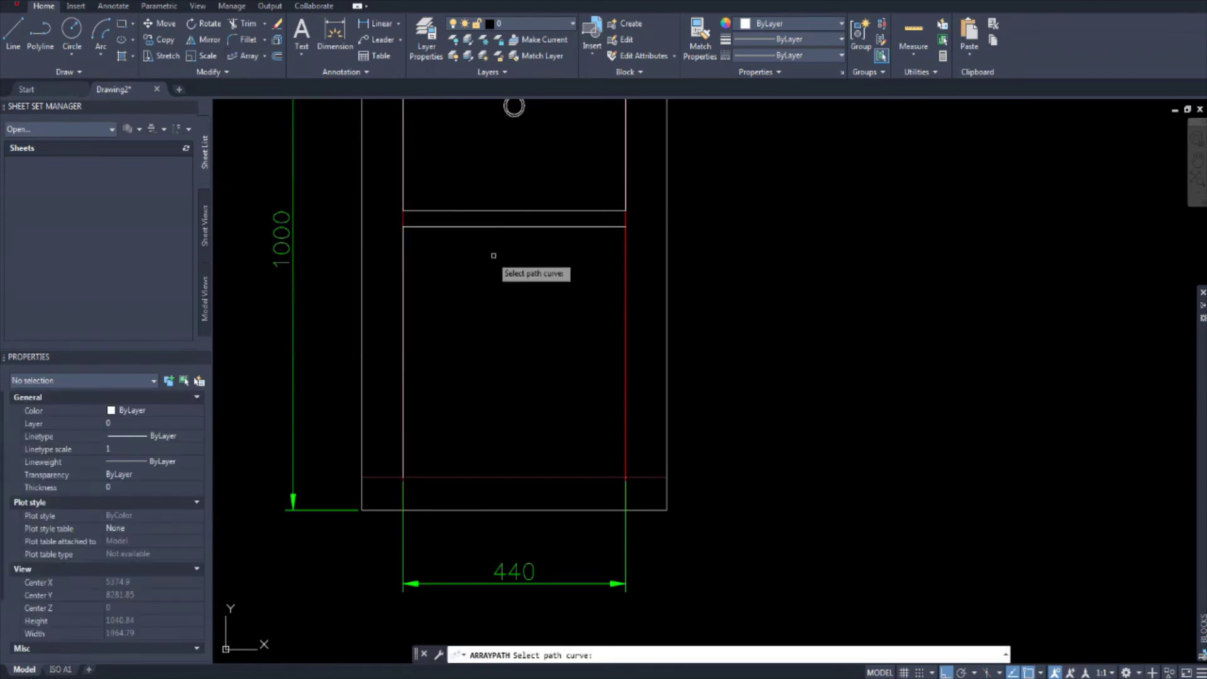
pyautogui.moveTo(494, 255); pyautogui.dragTo(475, 238, button='middle')
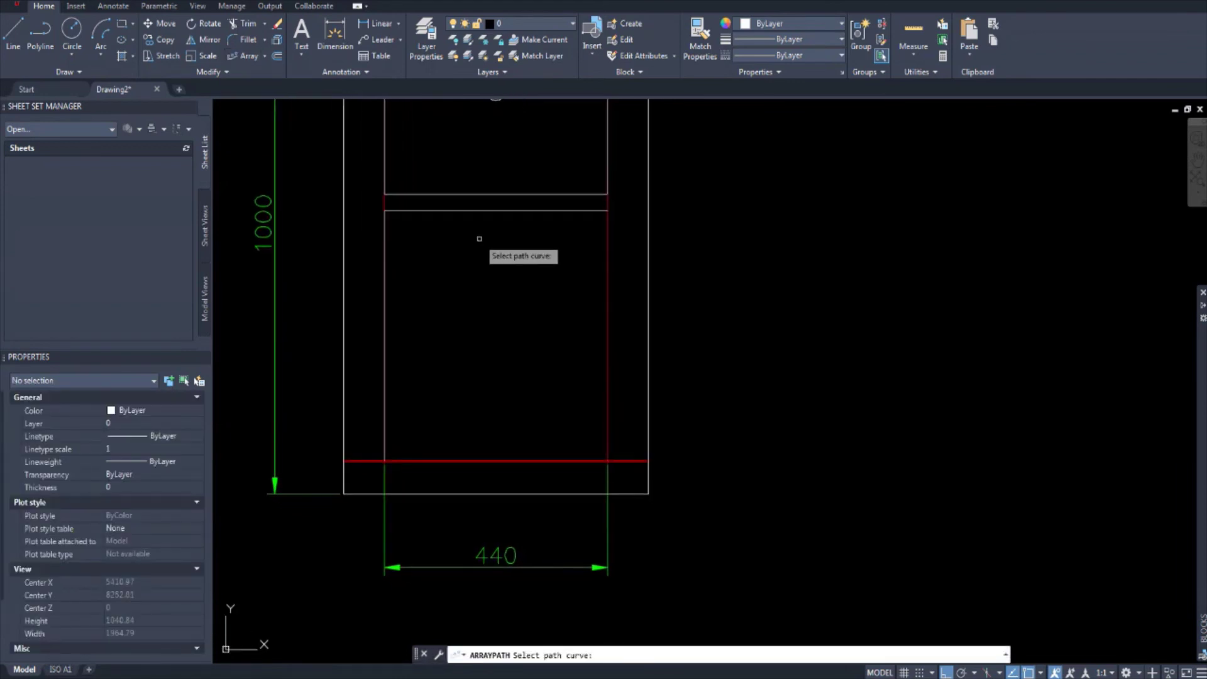
pyautogui.click(450, 461)
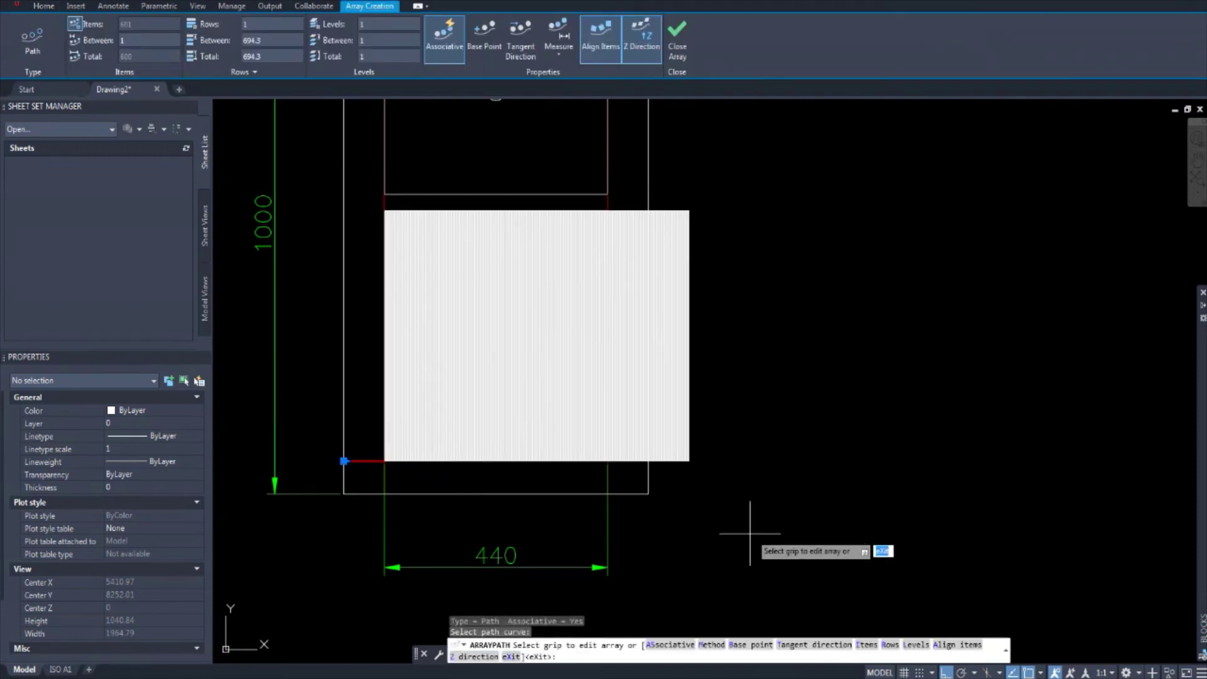
# Widen the array's item spacing to about 33.75 with its spacing grip on the path
pyautogui.moveTo(755, 538); pyautogui.dragTo(764, 517, button='middle')
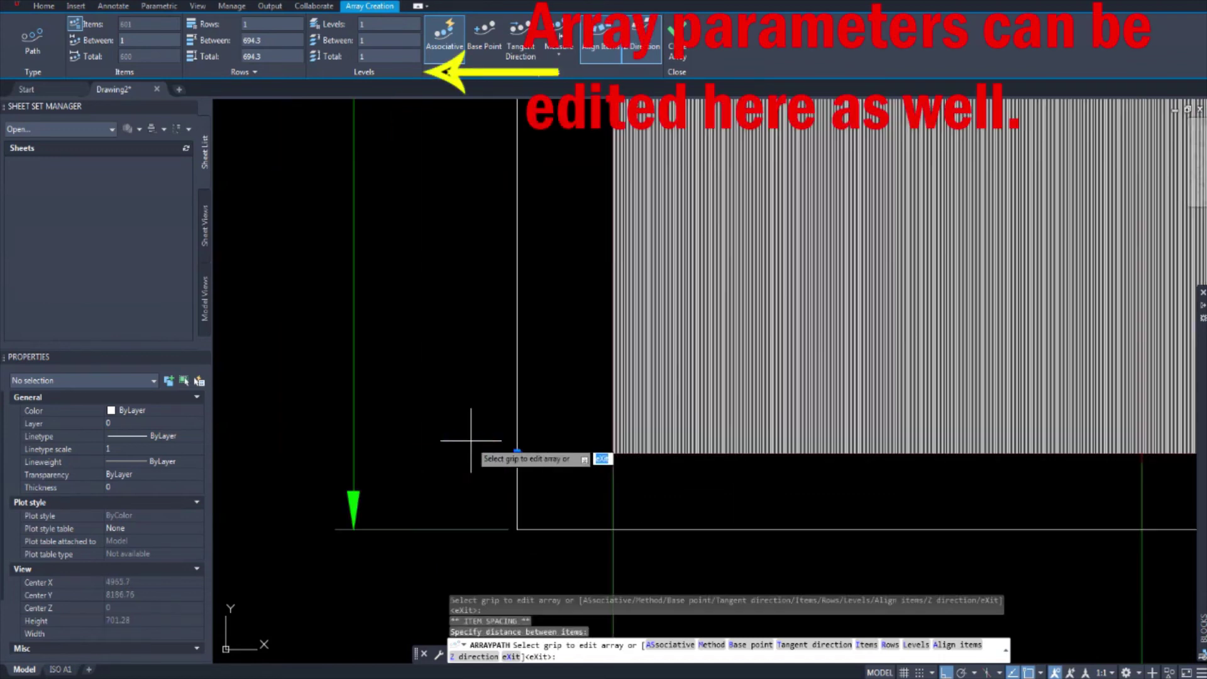
pyautogui.scroll(5, 503, 434)
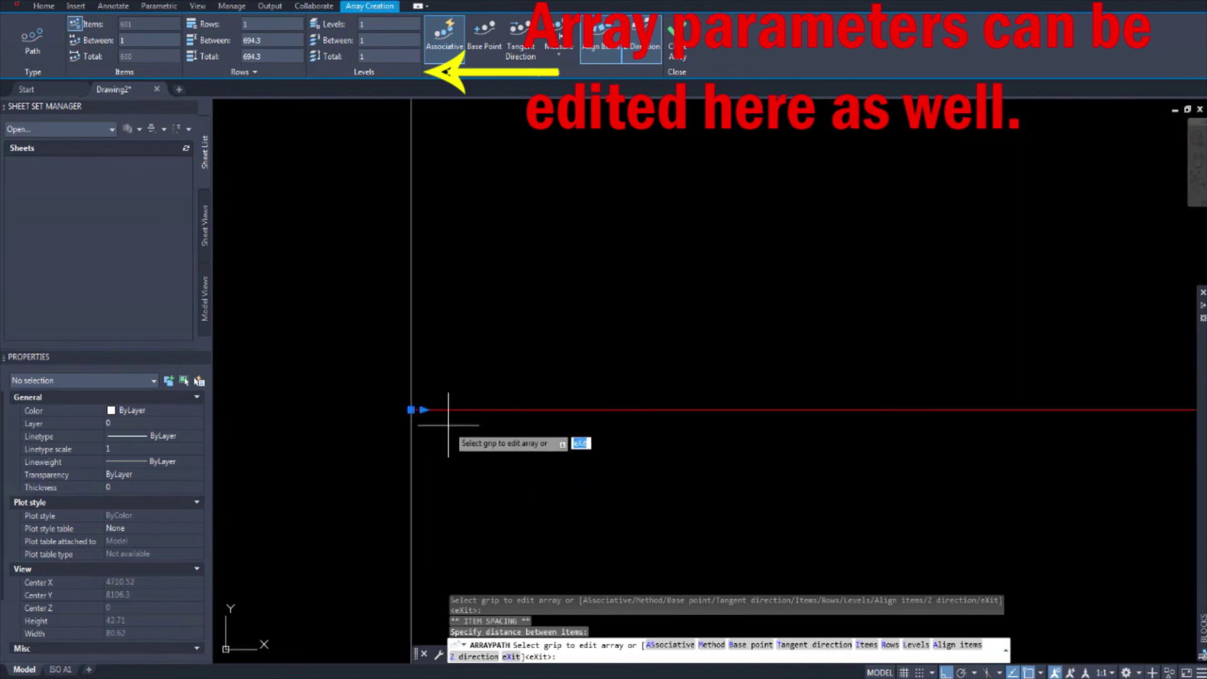
pyautogui.scroll(5, 420, 410)
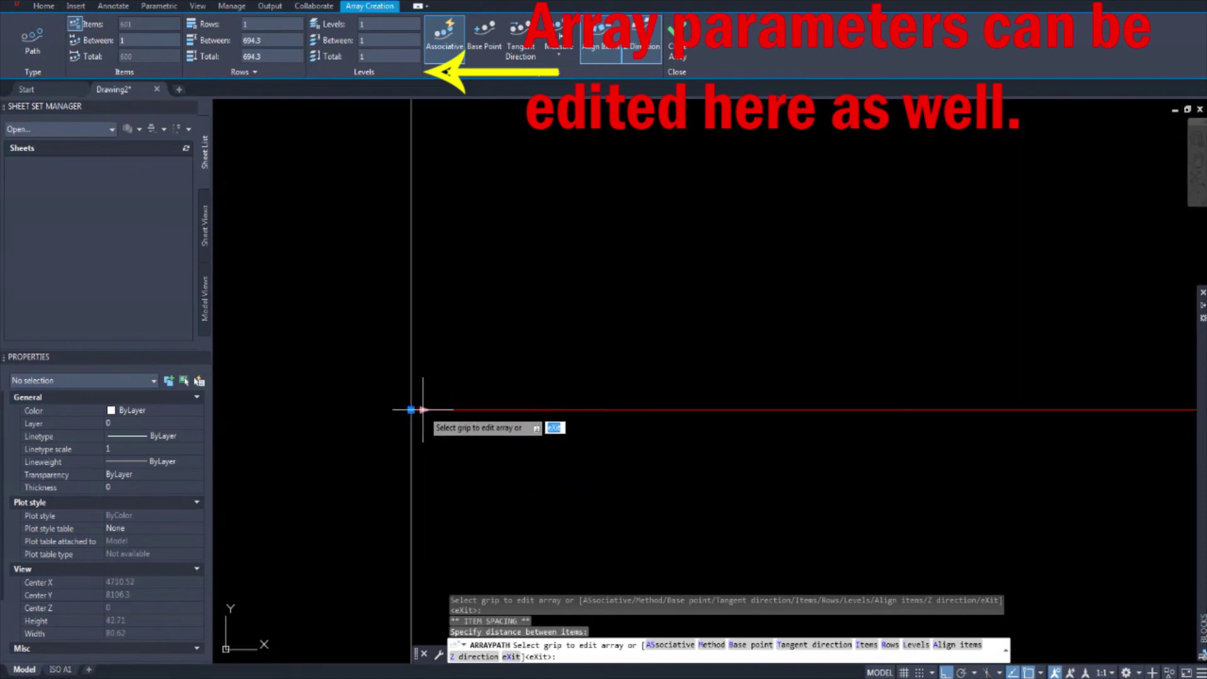
pyautogui.click(422, 410)
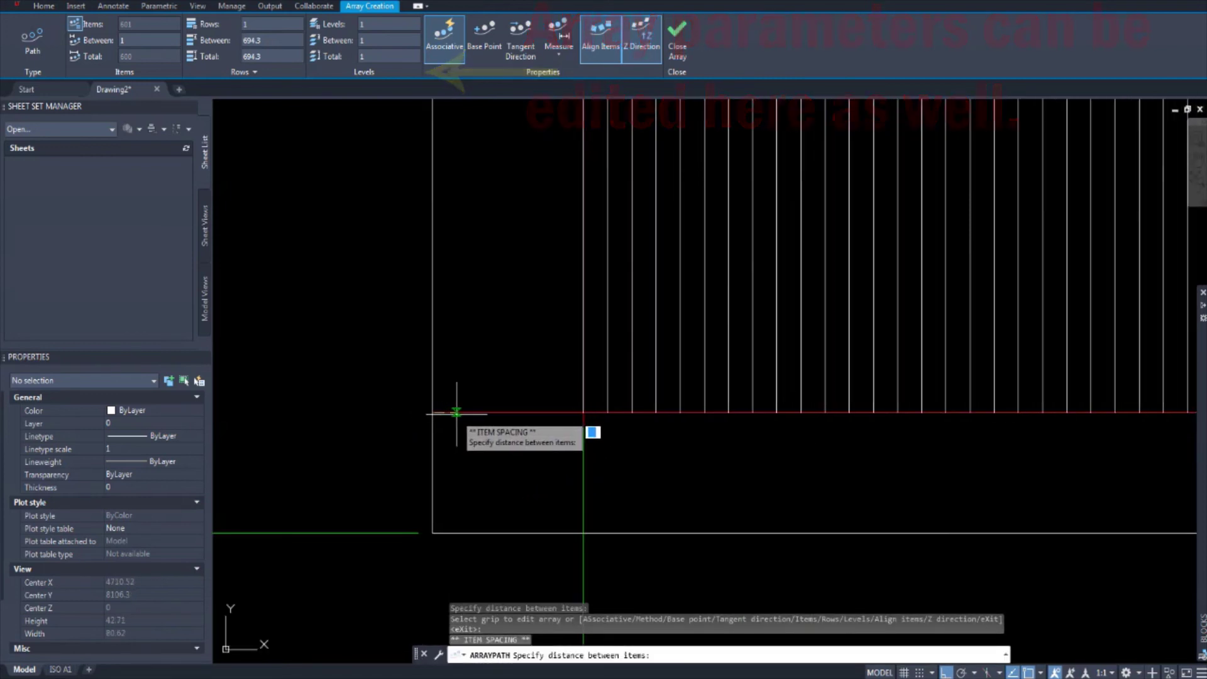
pyautogui.scroll(-4, 443, 434)
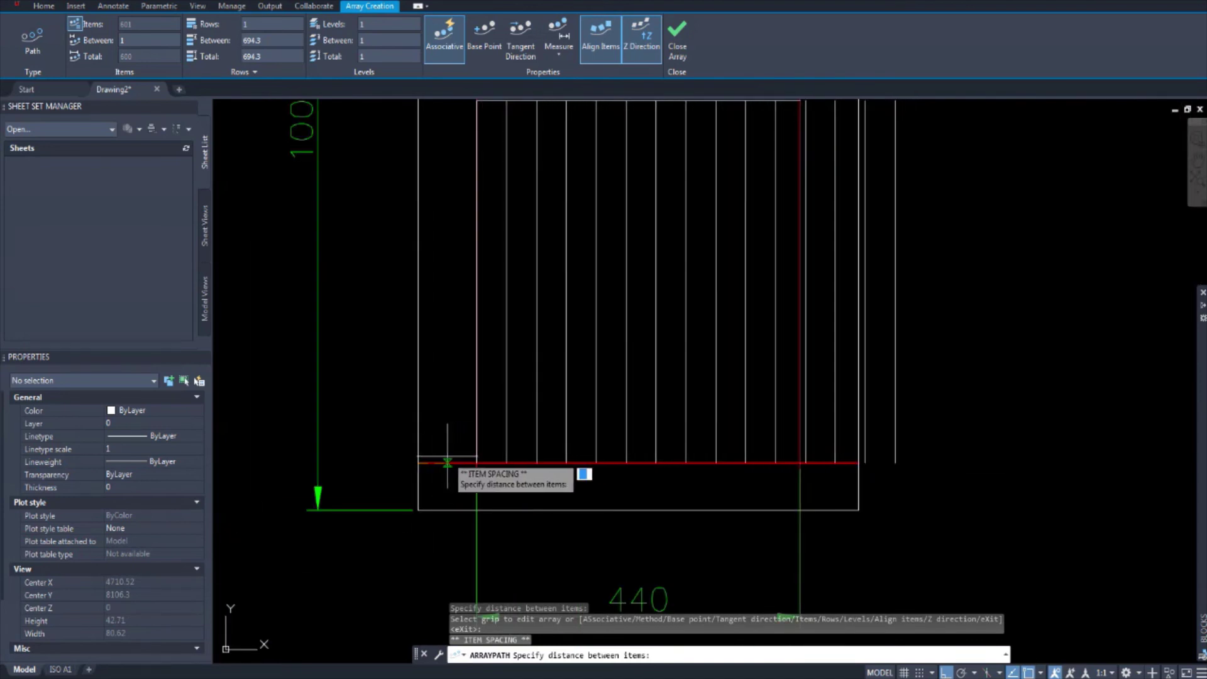
pyautogui.click(444, 463)
# Set the path array's item distance to 44 with 11 items and end the array command
pyautogui.scroll(-2, 443, 463)
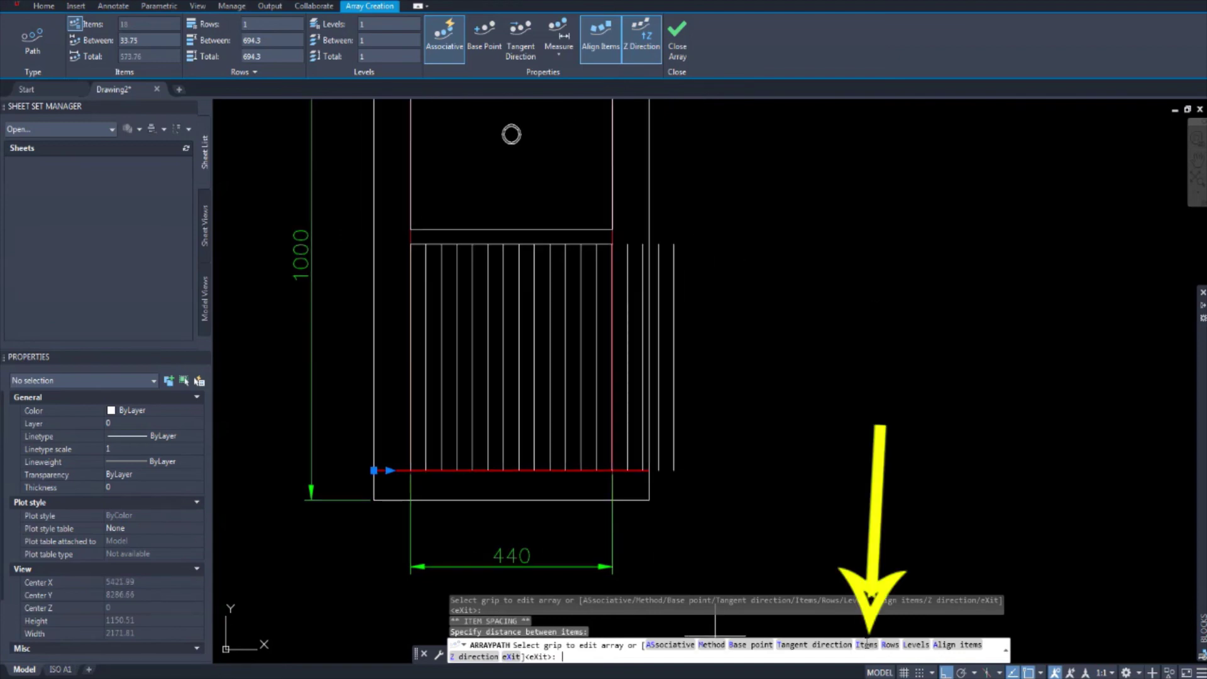
pyautogui.click(867, 645)
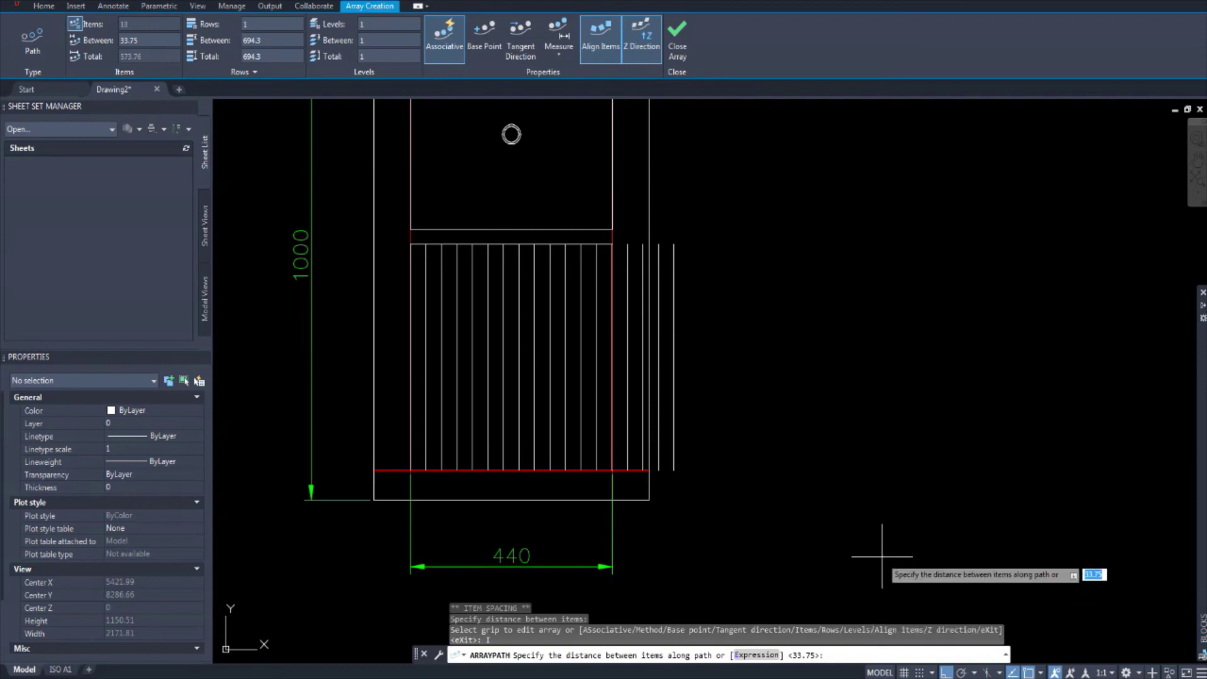
pyautogui.write('44')
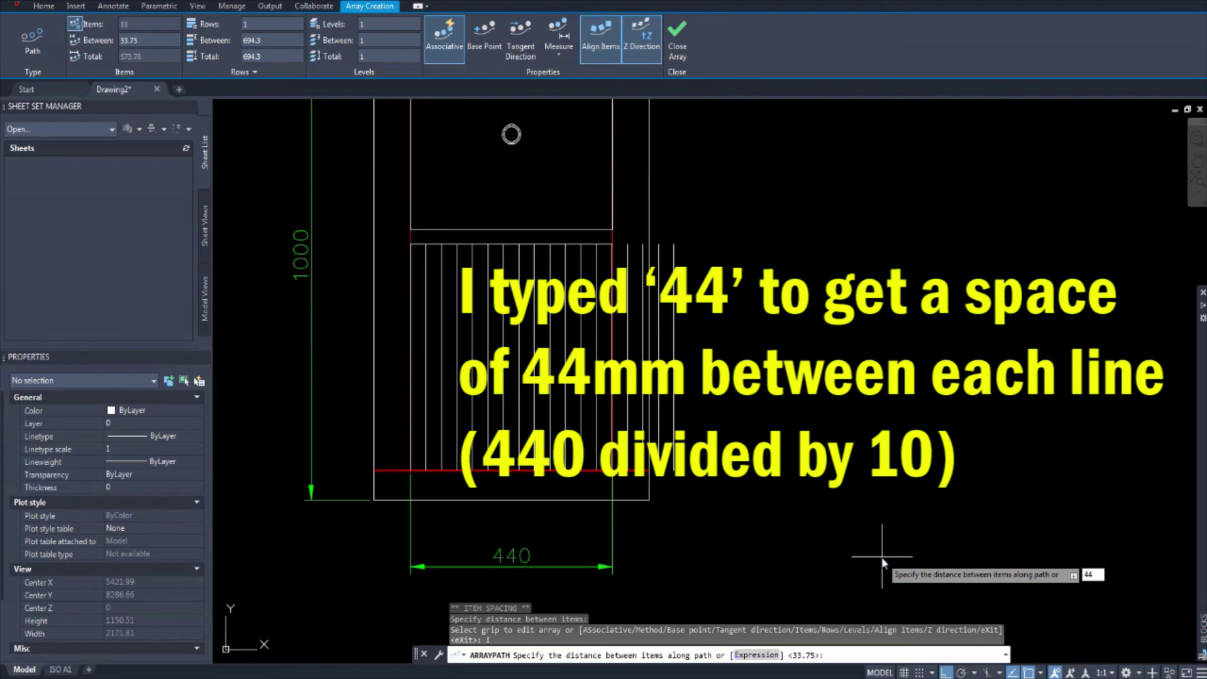
pyautogui.press('Return')
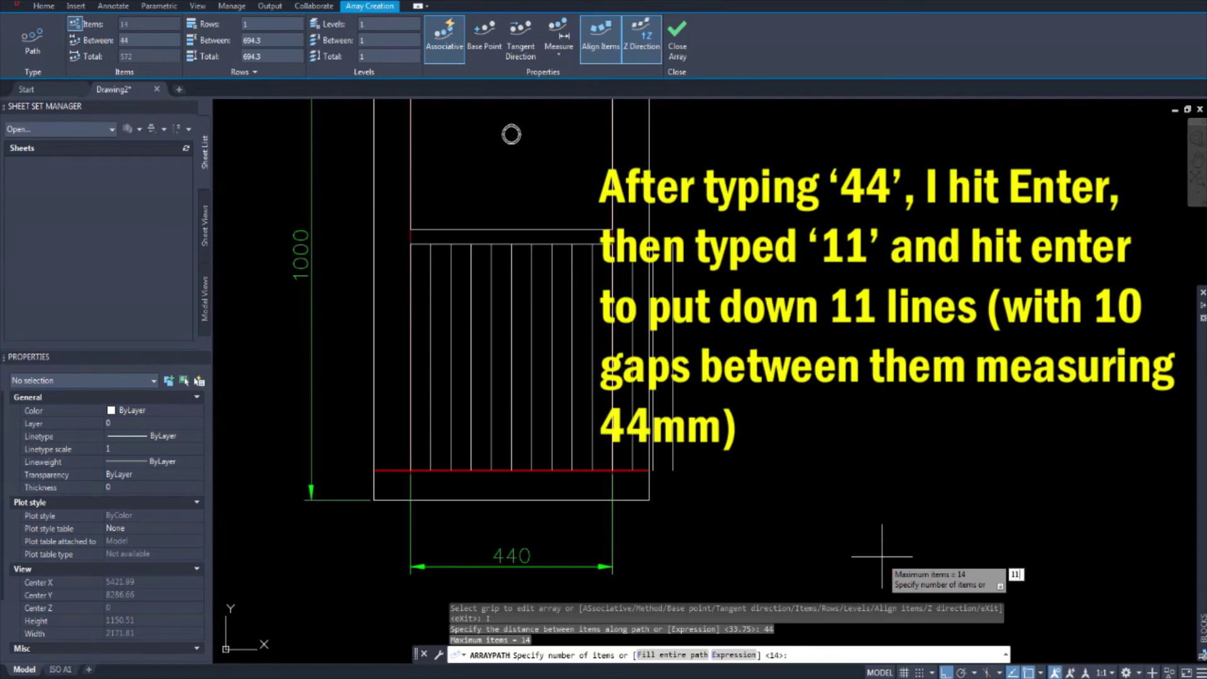
pyautogui.press('Return')
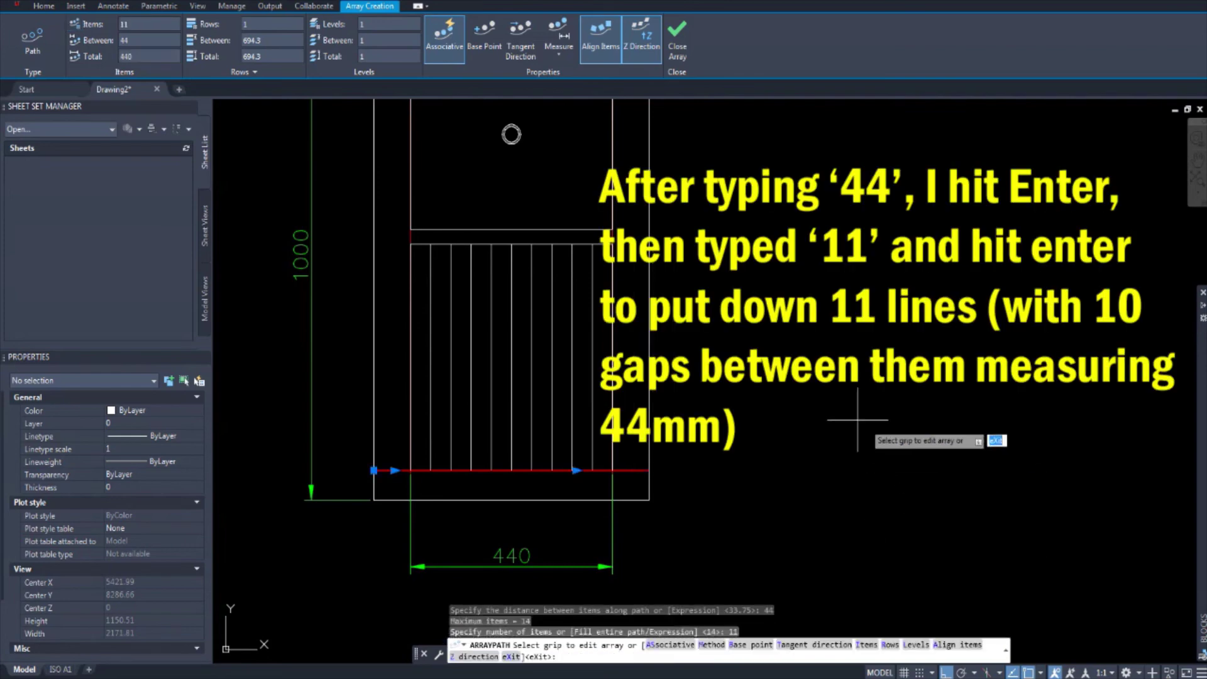
pyautogui.scroll(-3, 862, 412)
pyautogui.press('Escape')
pyautogui.press('Escape')
pyautogui.press('Escape')
# Delete the left vertical red guide line
pyautogui.scroll(3, 628, 377)
pyautogui.scroll(2, 501, 409)
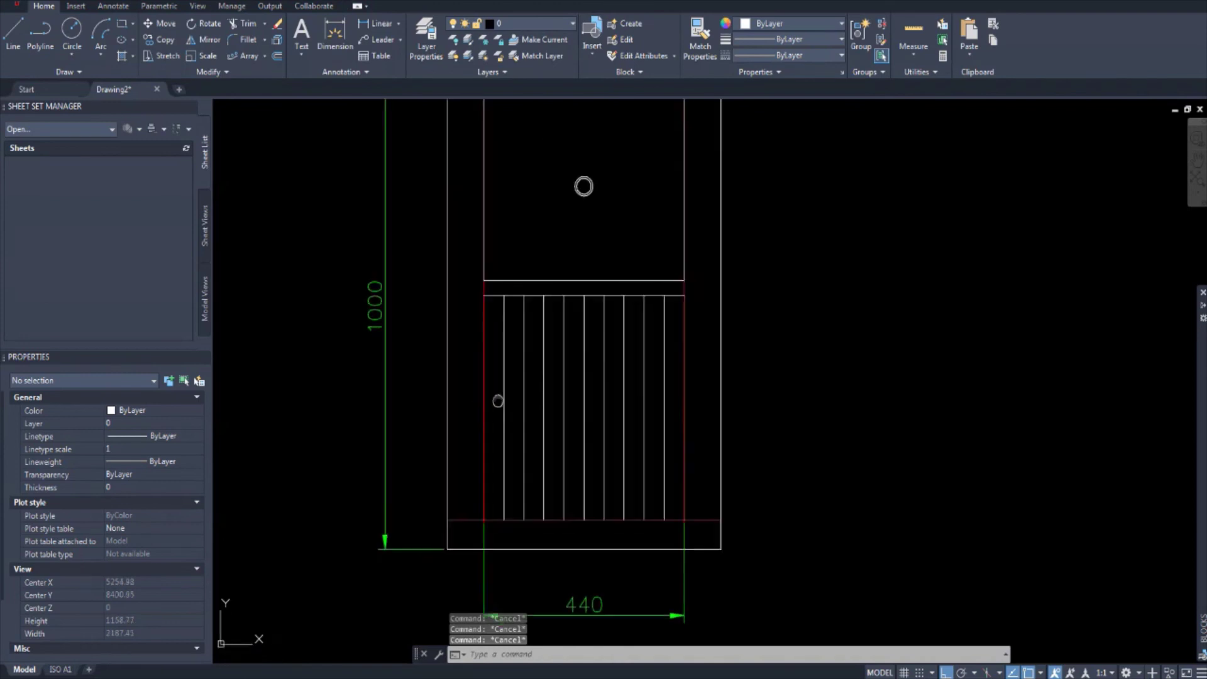
pyautogui.scroll(2, 476, 283)
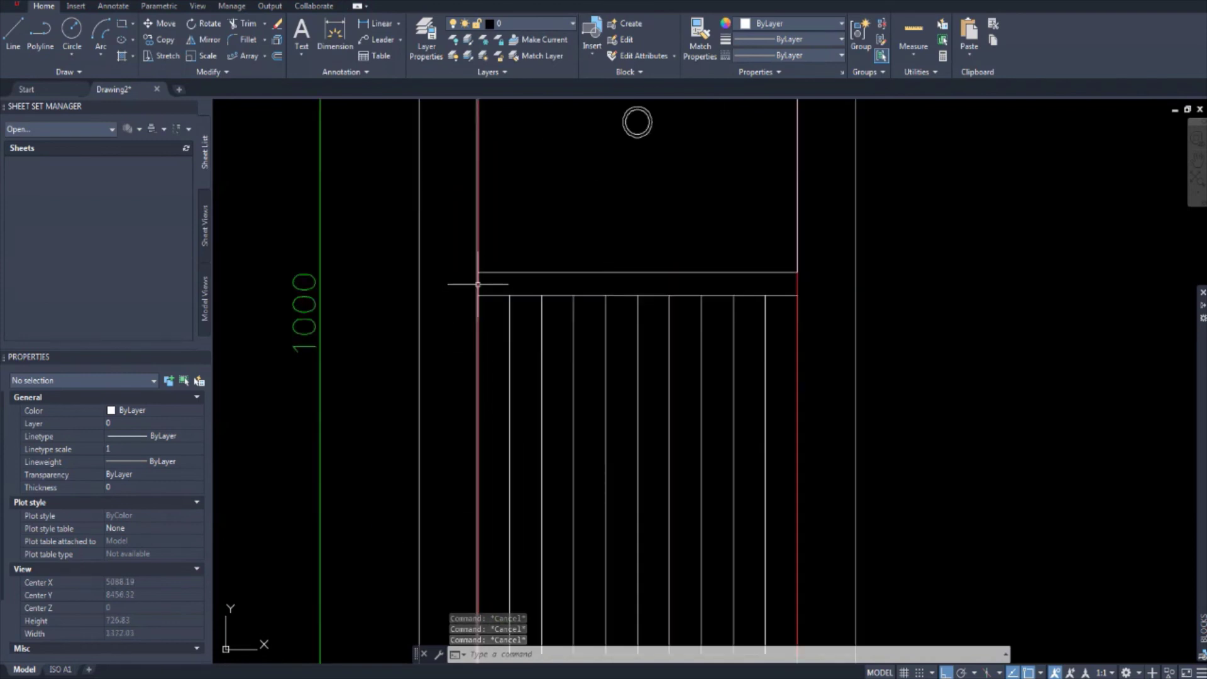
pyautogui.click(476, 288)
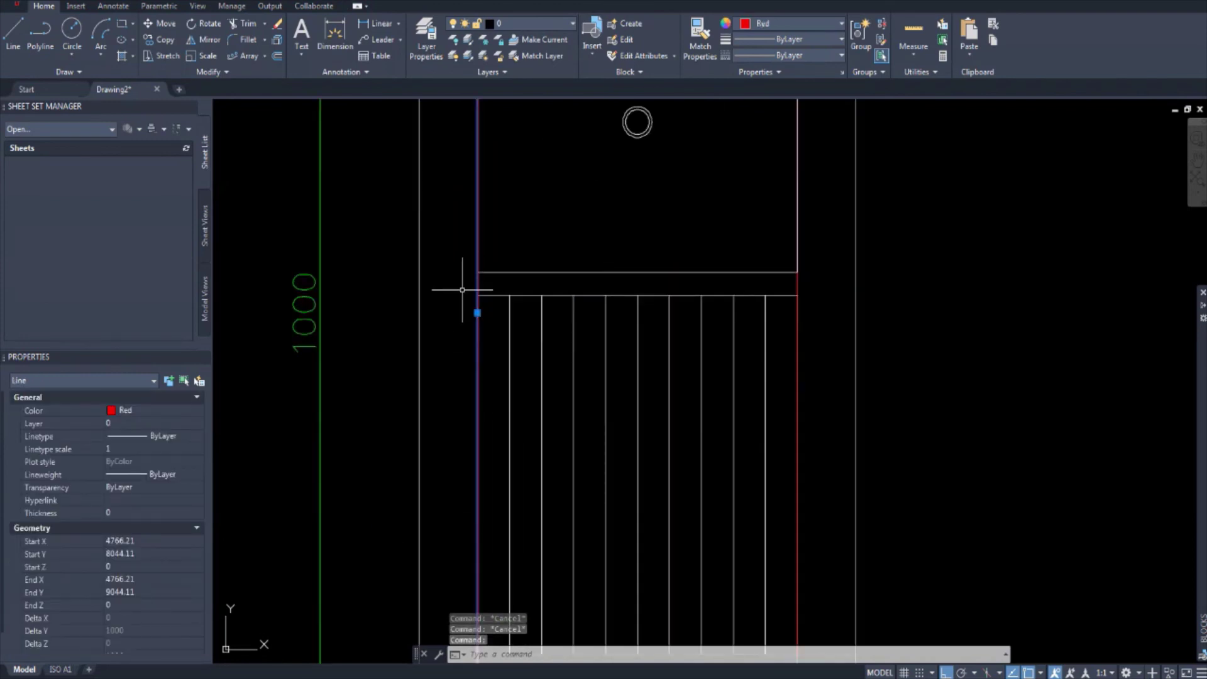
pyautogui.press('Delete')
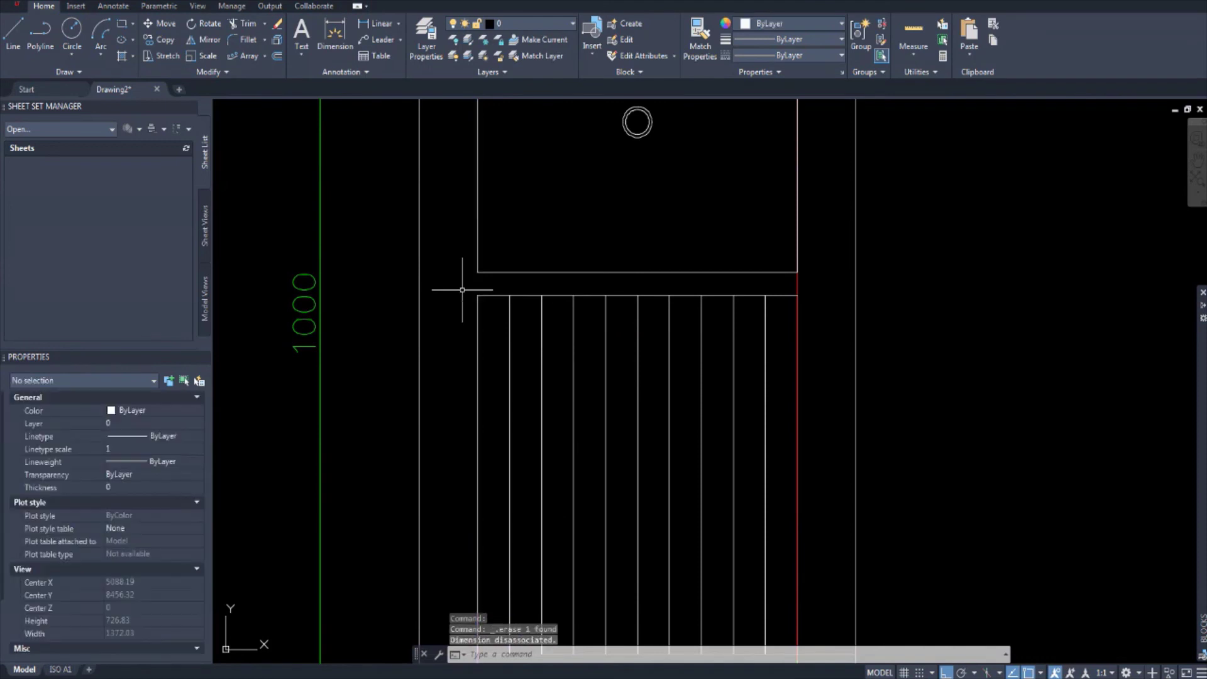
# Delete the right vertical red guide line and the lower horizontal red guide line
pyautogui.click(797, 283)
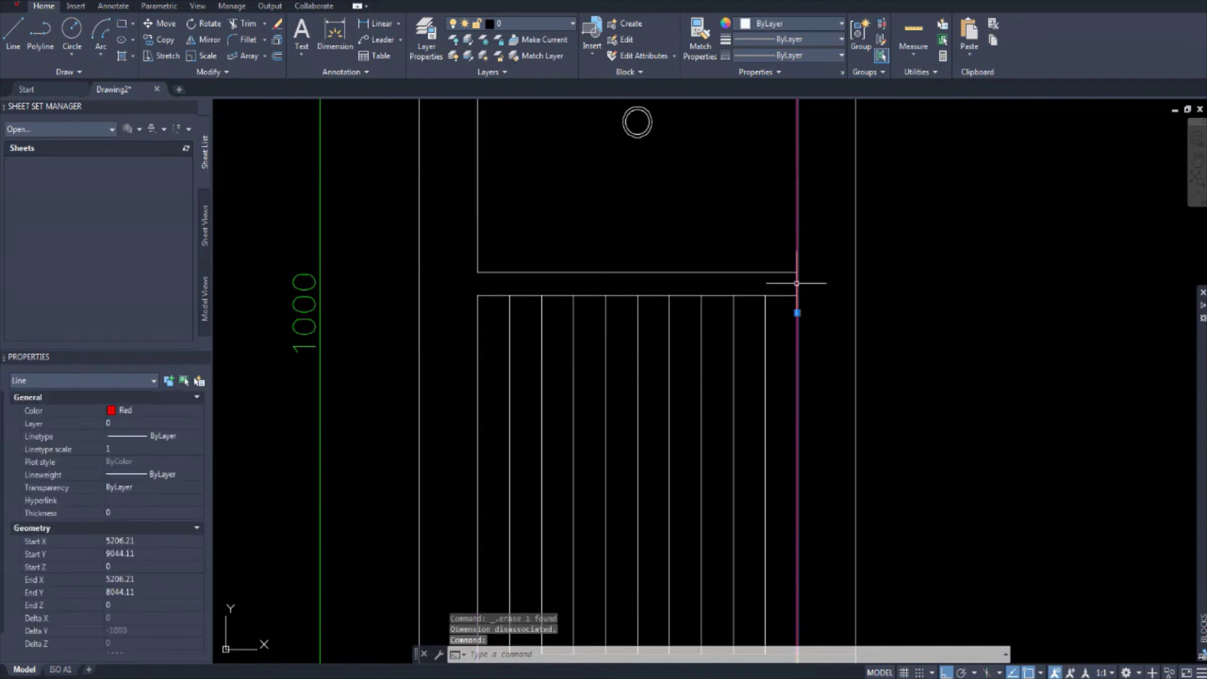
pyautogui.press('Delete')
pyautogui.scroll(-5, 817, 277)
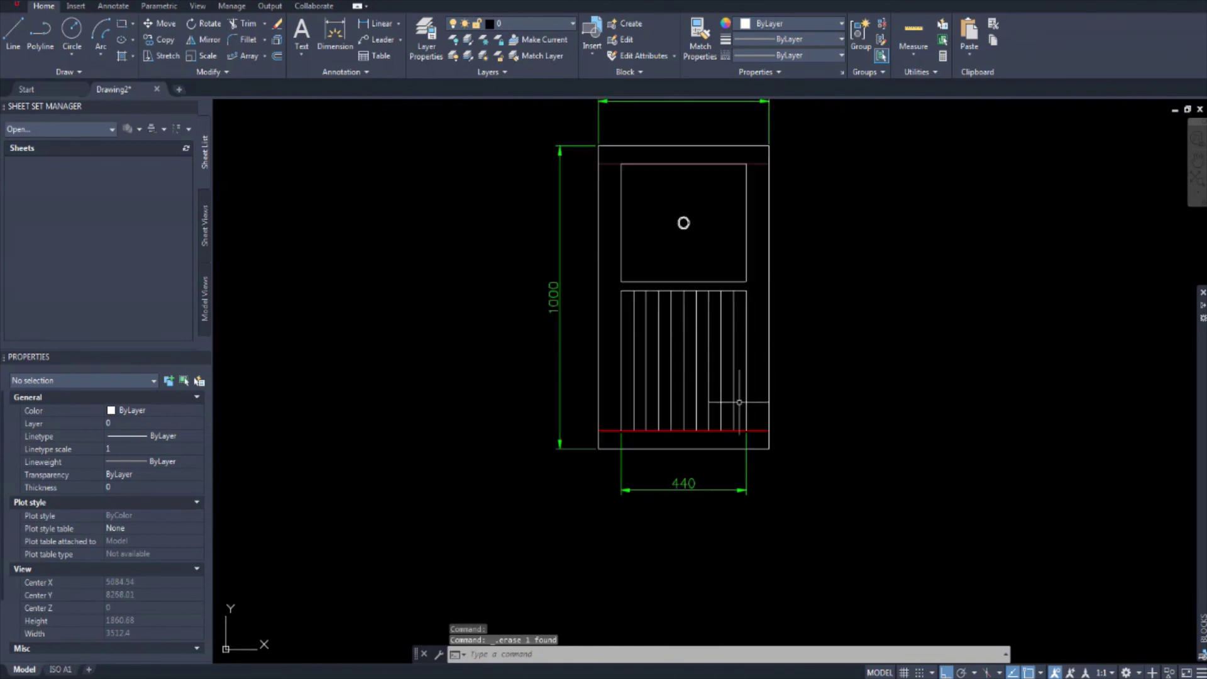
pyautogui.scroll(5, 776, 444)
pyautogui.scroll(-5, 803, 418)
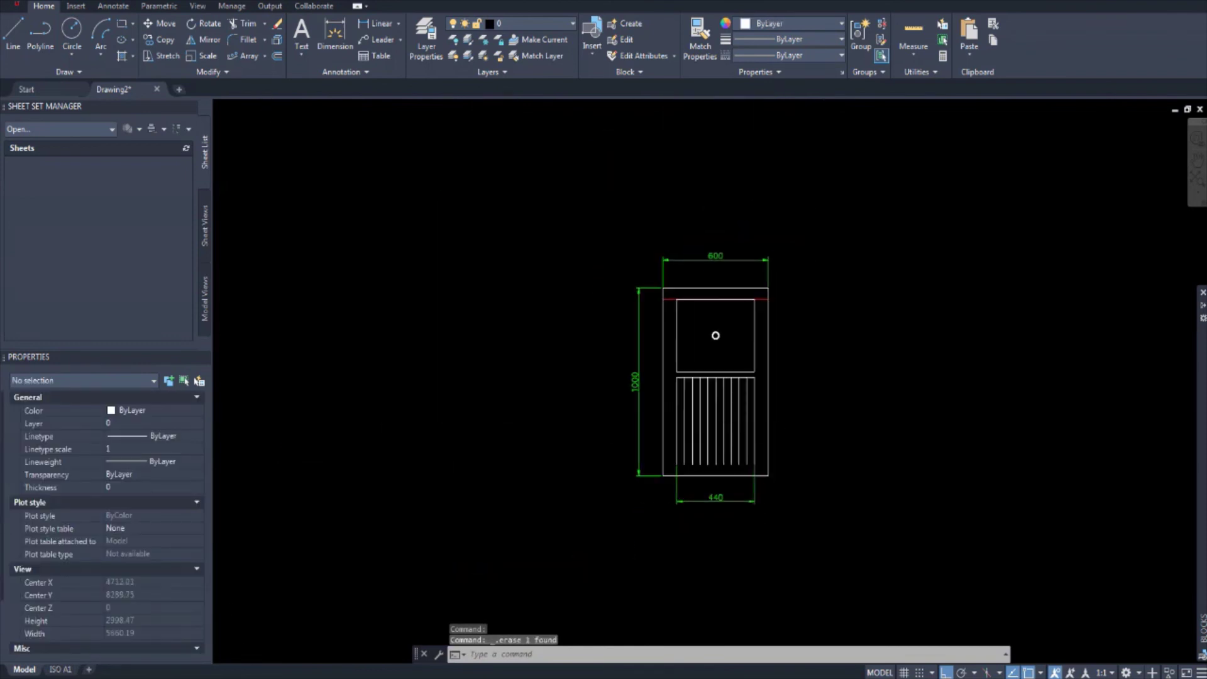
# Delete the upper horizontal red guide line along the top edge of the inner rectangle
pyautogui.scroll(5, 716, 302)
pyautogui.click(702, 310)
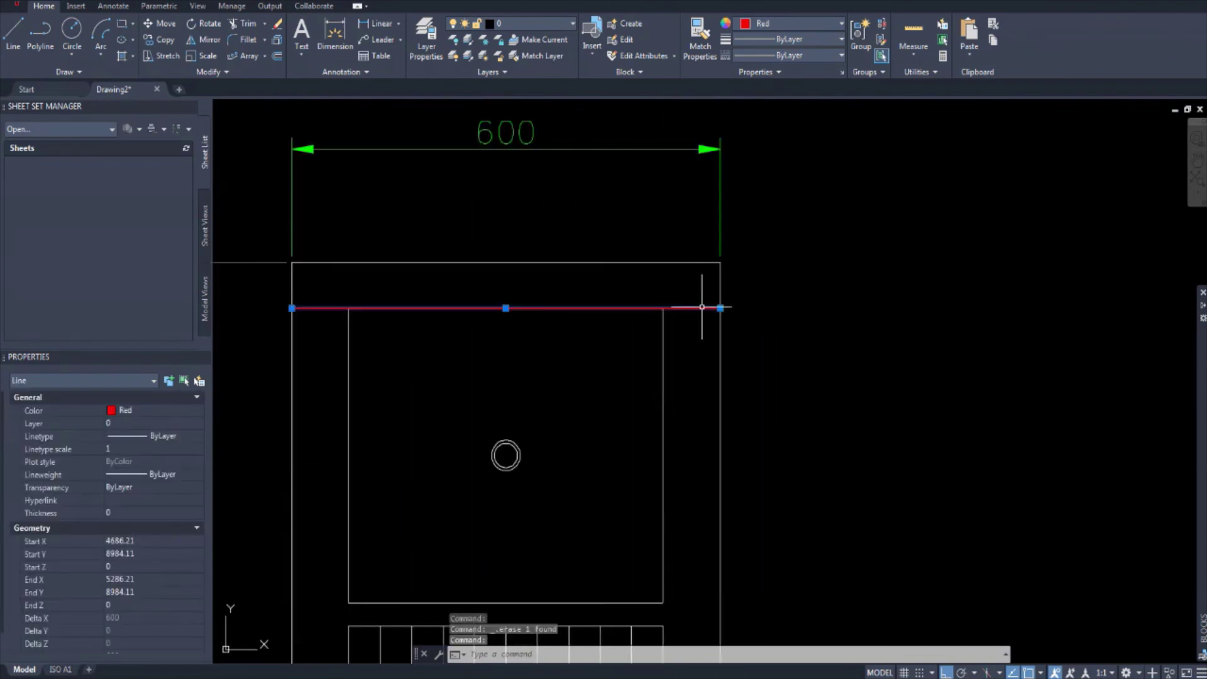
pyautogui.press('Delete')
pyautogui.scroll(-4, 704, 292)
pyautogui.press('Escape')
pyautogui.press('Escape')
# Delete the horizontal line running along the upper ends of the arrayed vertical lines
pyautogui.scroll(2, 700, 297)
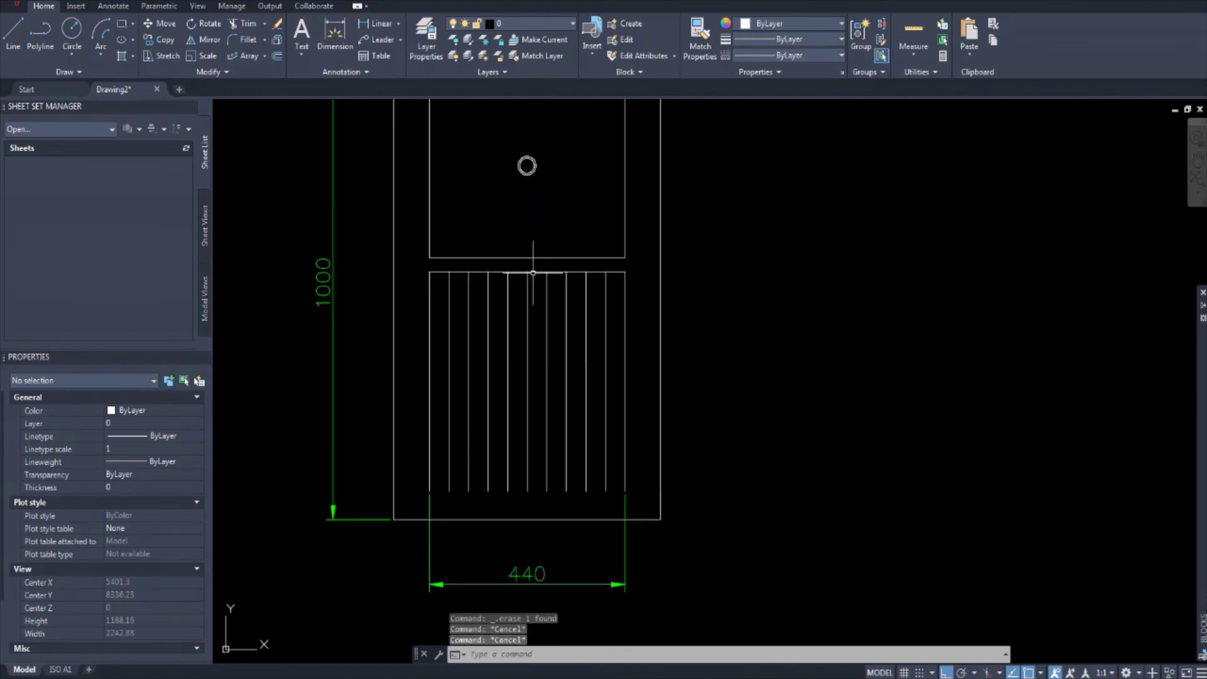
pyautogui.click(534, 273)
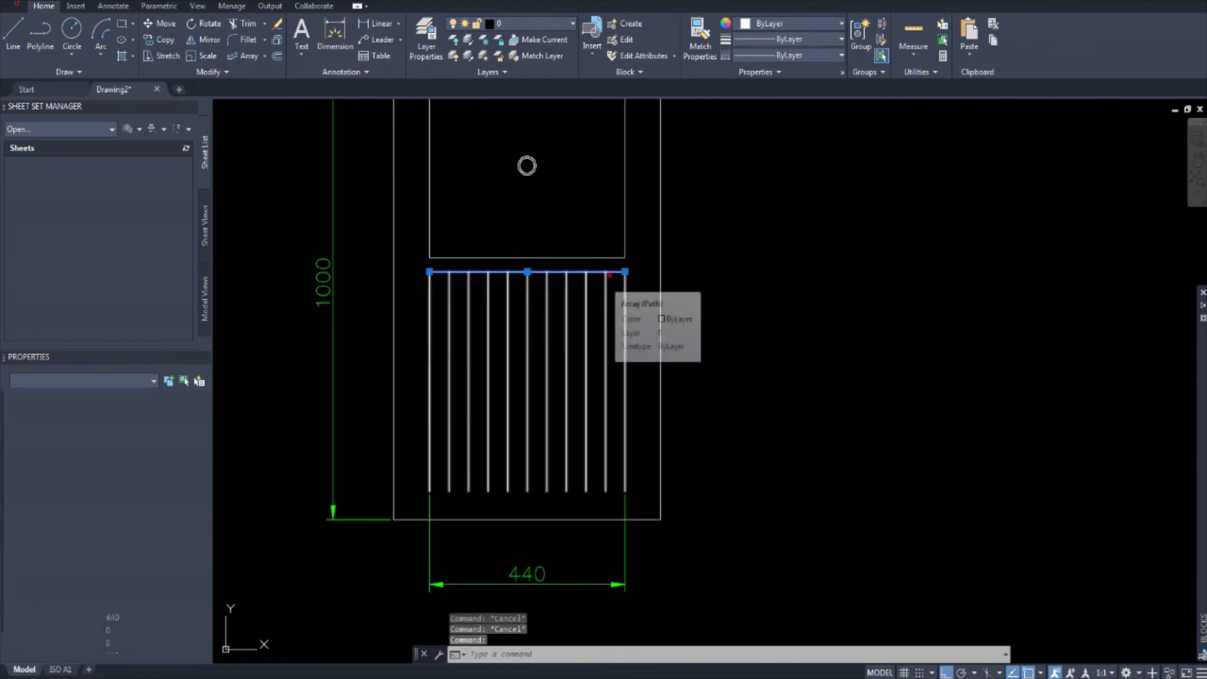
pyautogui.press('Delete')
# Delete the 440 dimension below the arrayed lines and bring the whole object into view
pyautogui.scroll(2, 616, 298)
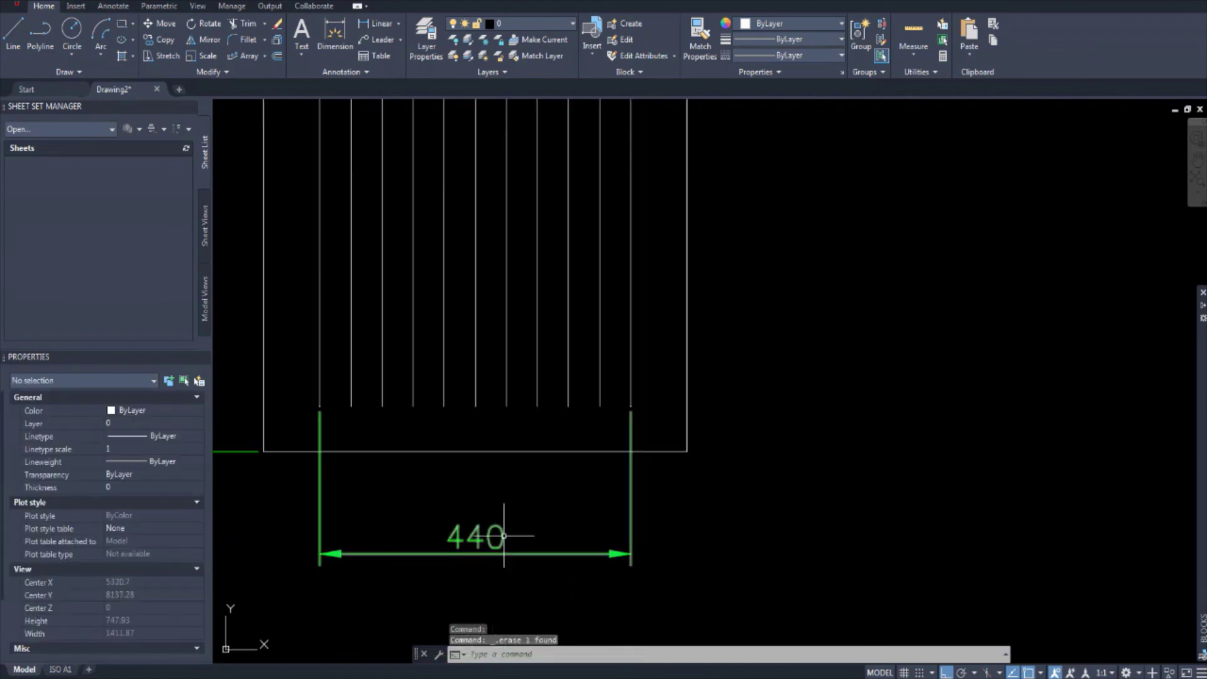
pyautogui.click(504, 536)
pyautogui.press('Delete')
pyautogui.scroll(-4, 734, 404)
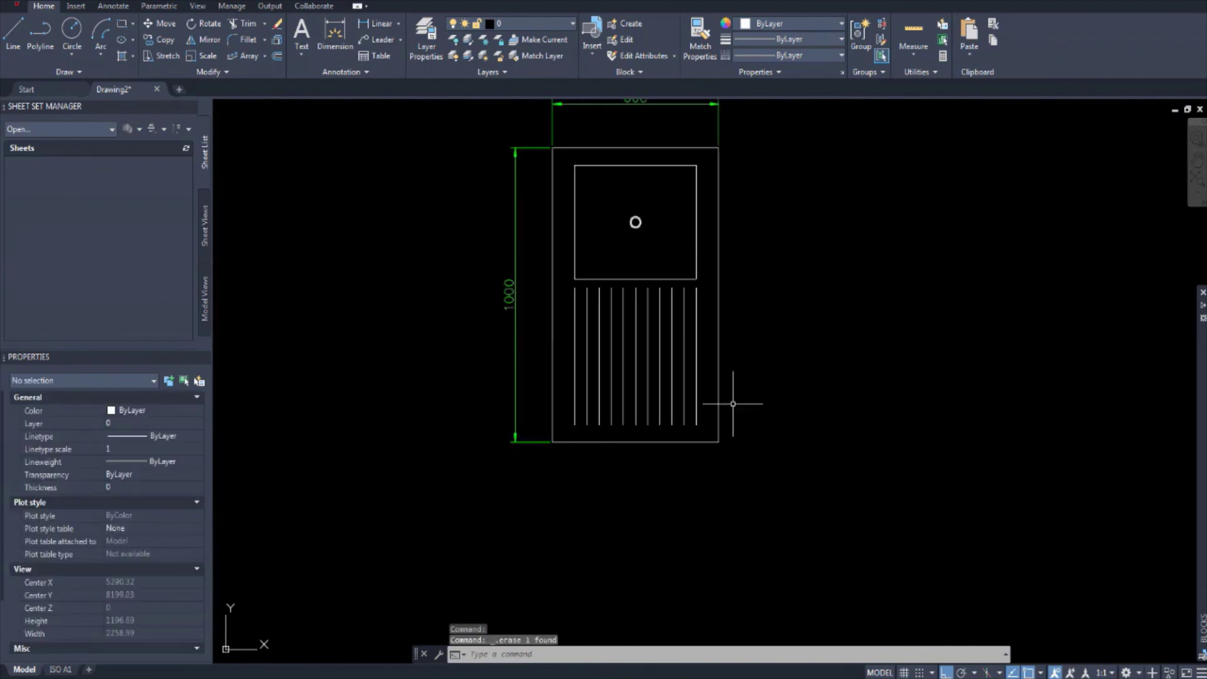
pyautogui.scroll(2, 628, 369)
pyautogui.scroll(-2, 623, 378)
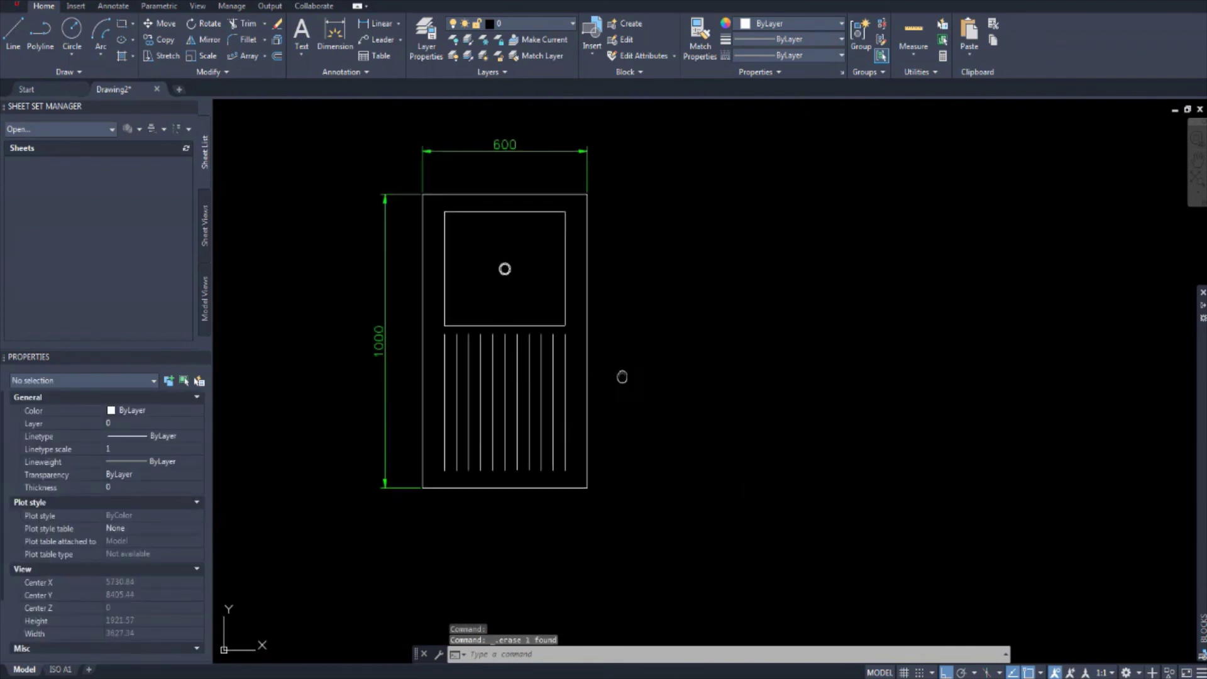
pyautogui.moveTo(623, 377); pyautogui.dragTo(608, 378, button='middle')
pyautogui.scroll(2, 510, 384)
# Select the arrayed vertical lines to check the path array's settings, and clear the selection
pyautogui.click(507, 402)
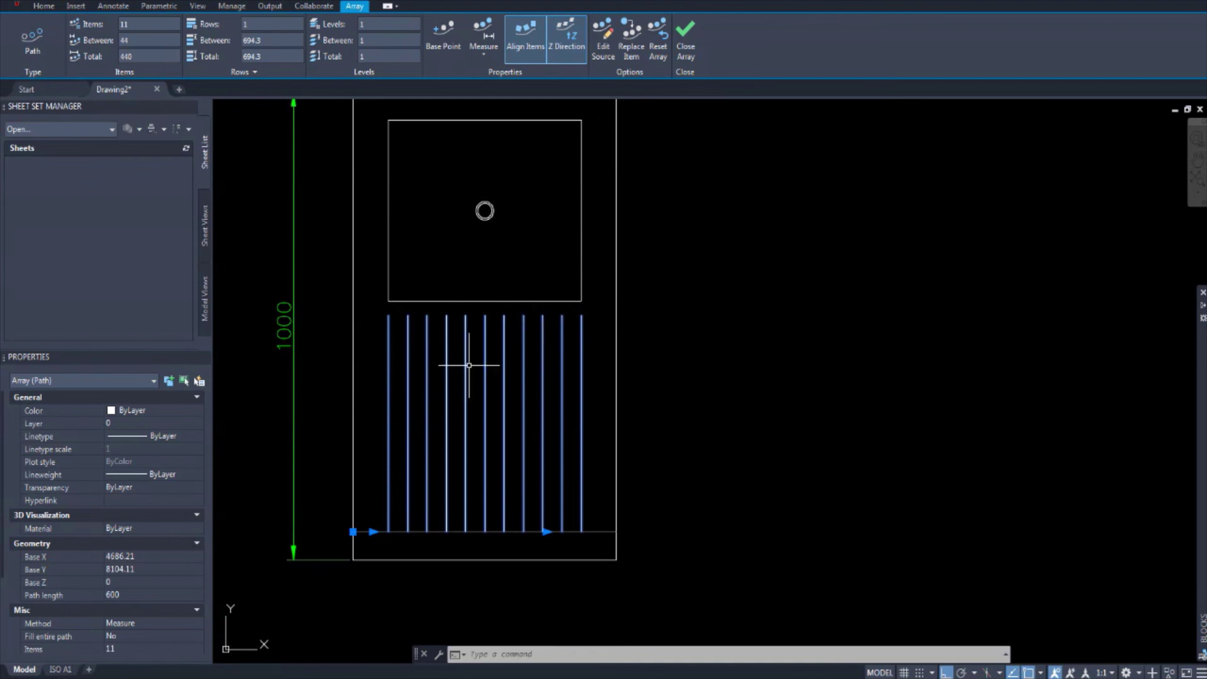
pyautogui.click(417, 194)
pyautogui.press('Escape')
pyautogui.press('Escape')
# Remove the 600 width and 1000 height dimensions, leaving only the object's linework
pyautogui.scroll(-2, 585, 343)
pyautogui.hotkey('ctrl', 'z')
pyautogui.hotkey('ctrl', 'z')
pyautogui.hotkey('ctrl', 'z')
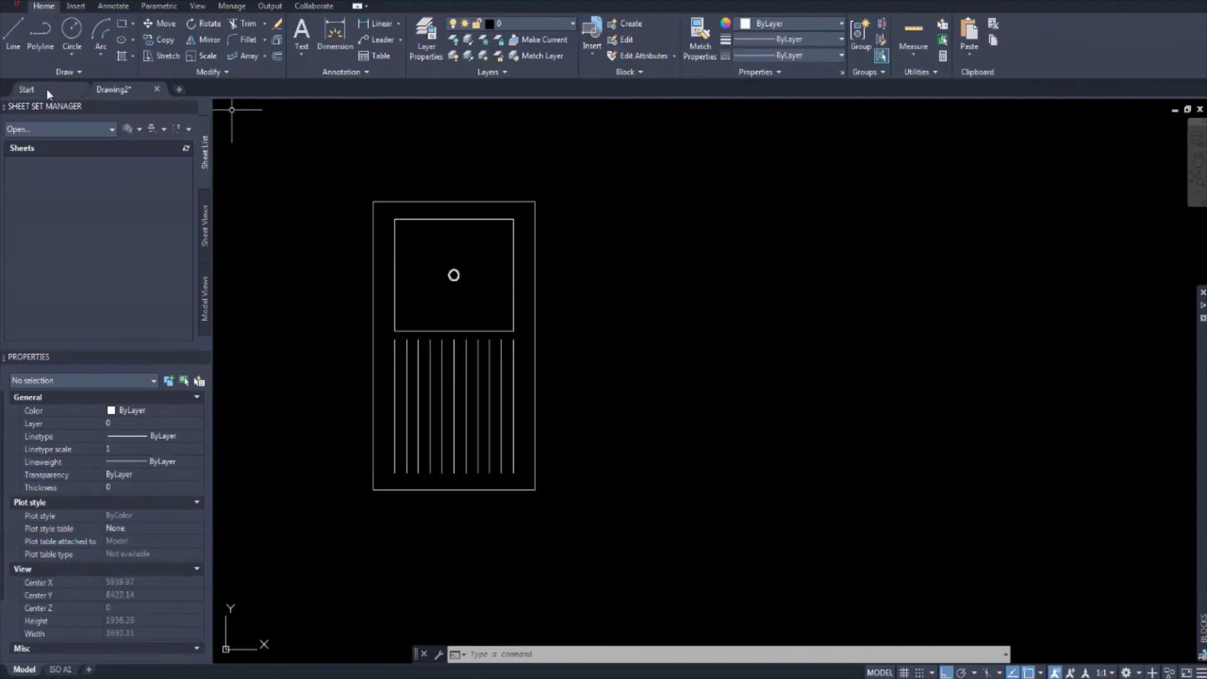
# Start saving the drawing under a new name and create and open a Kitchen folder inside the 2. Architectural Items - Furniture folder
pyautogui.click(16, 4)
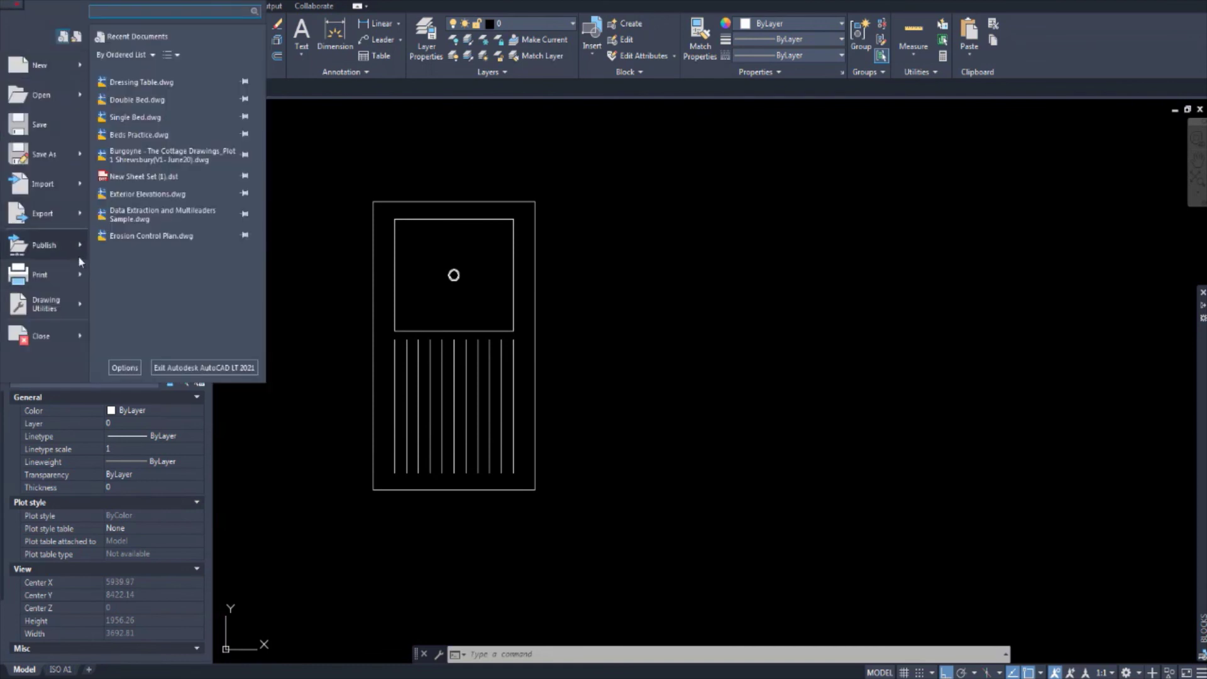
pyautogui.moveTo(36, 280)
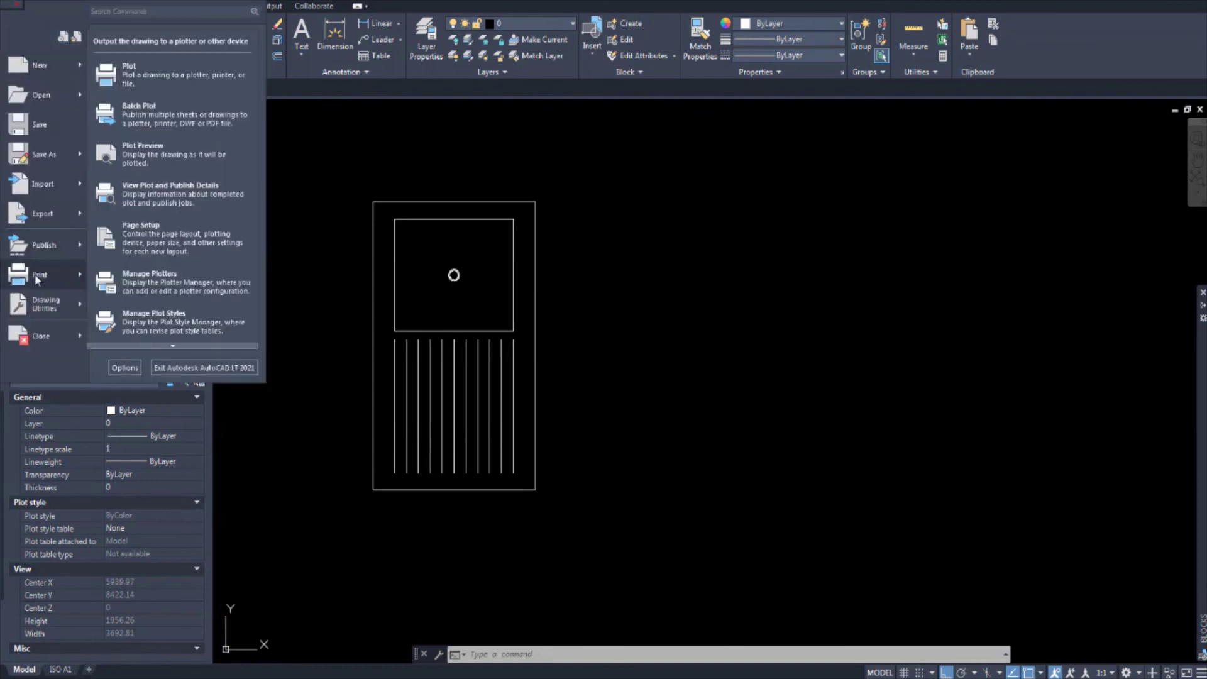
pyautogui.click(41, 157)
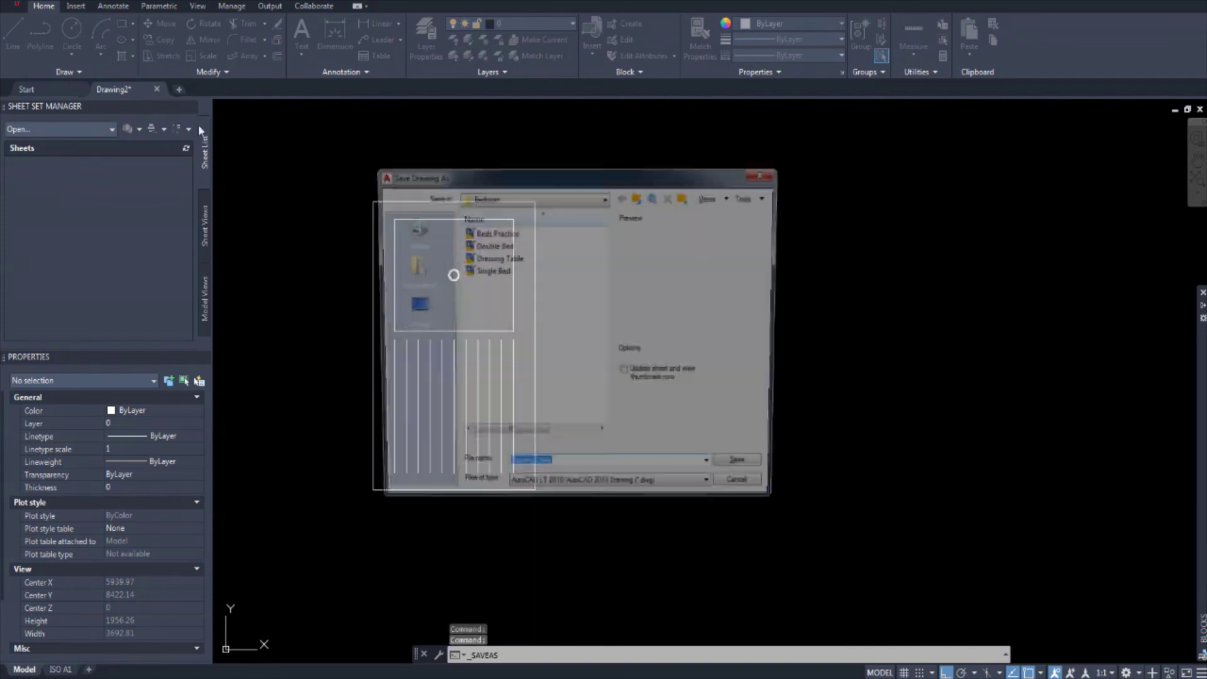
pyautogui.click(638, 197)
pyautogui.click(686, 197)
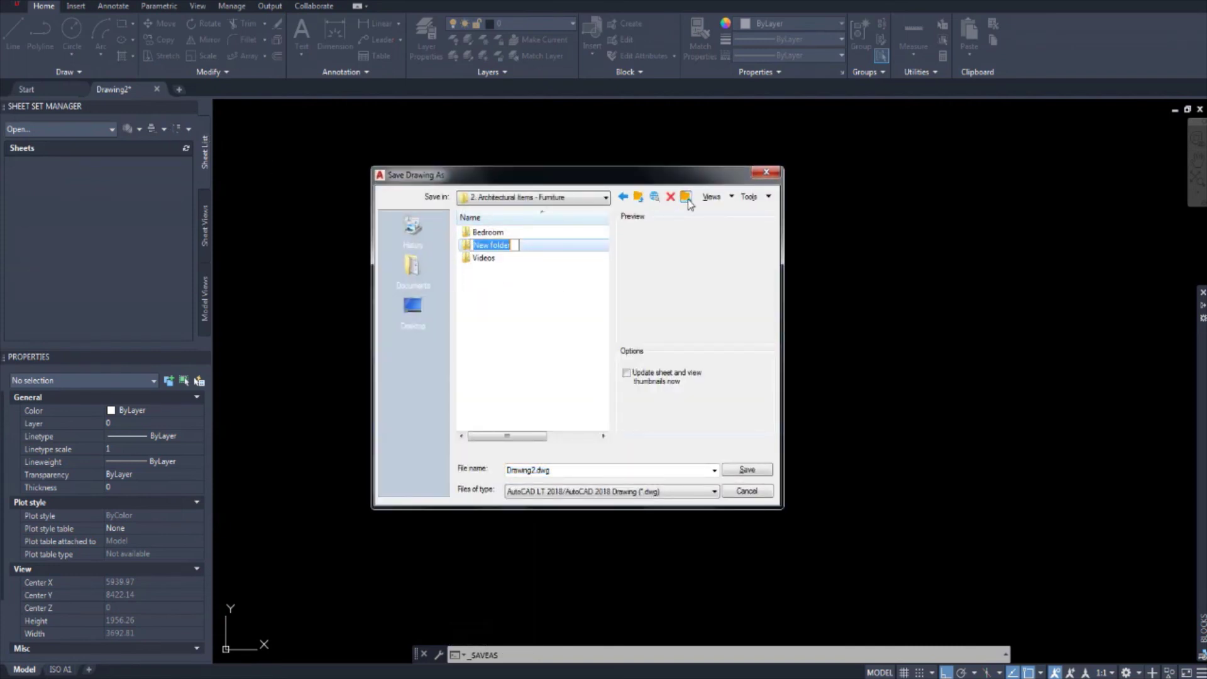
pyautogui.write('Kitchen')
pyautogui.doubleClick(509, 246)
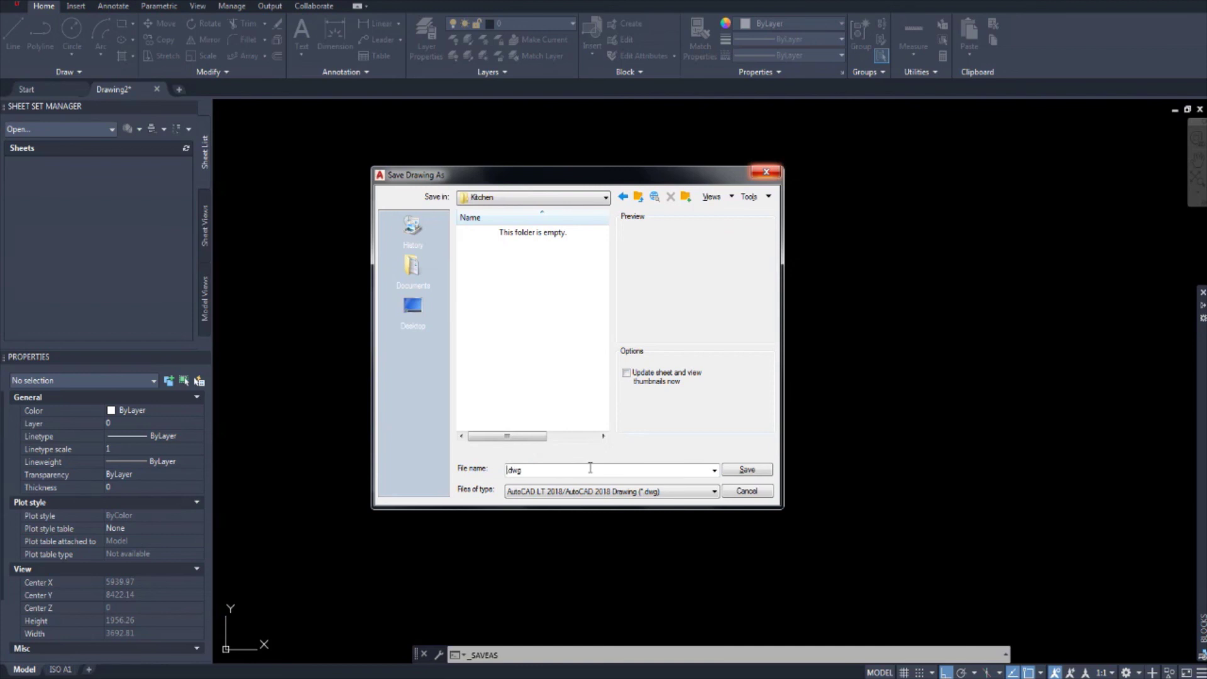
# Name the drawing file Kitchen Sink 1.dwg and save it in the Kitchen folder
pyautogui.write('Sketch')
pyautogui.press('BackSpace')
pyautogui.press('BackSpace')
pyautogui.press('BackSpace')
pyautogui.press('BackSpace')
pyautogui.press('BackSpace')
pyautogui.press('BackSpace')
pyautogui.write('Kitc')
pyautogui.press('BackSpace')
pyautogui.press('BackSpace')
pyautogui.write('tchen Sun')
pyautogui.press('BackSpace')
pyautogui.press('BackSpace')
pyautogui.write('ink 1')
pyautogui.click(767, 476)
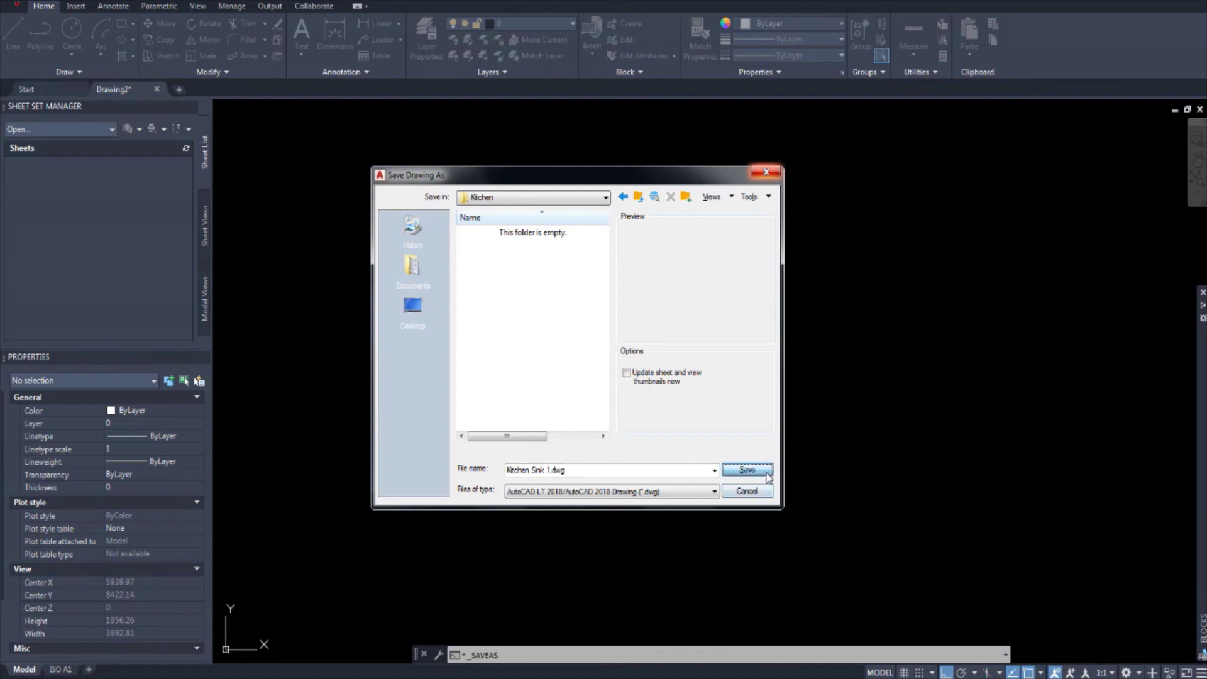